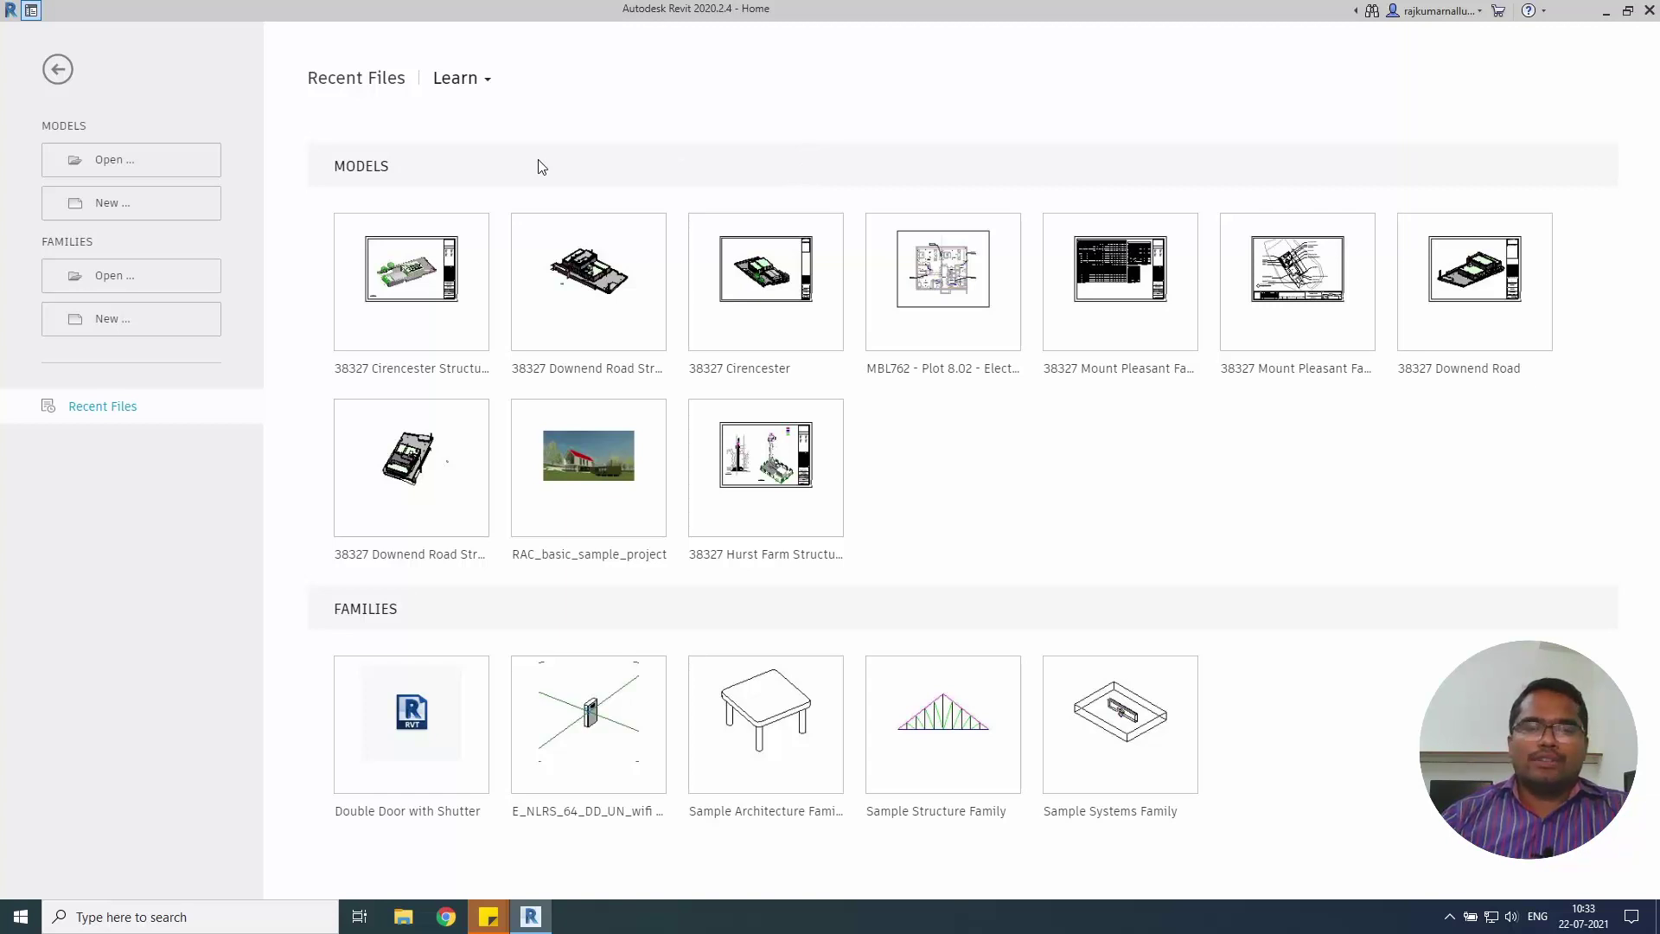
Start a new project from the Construction Template and show the save history of 38327 Cirencester Structural Model.rvt.
{"action": "left_click", "coordinate": [168, 210]}
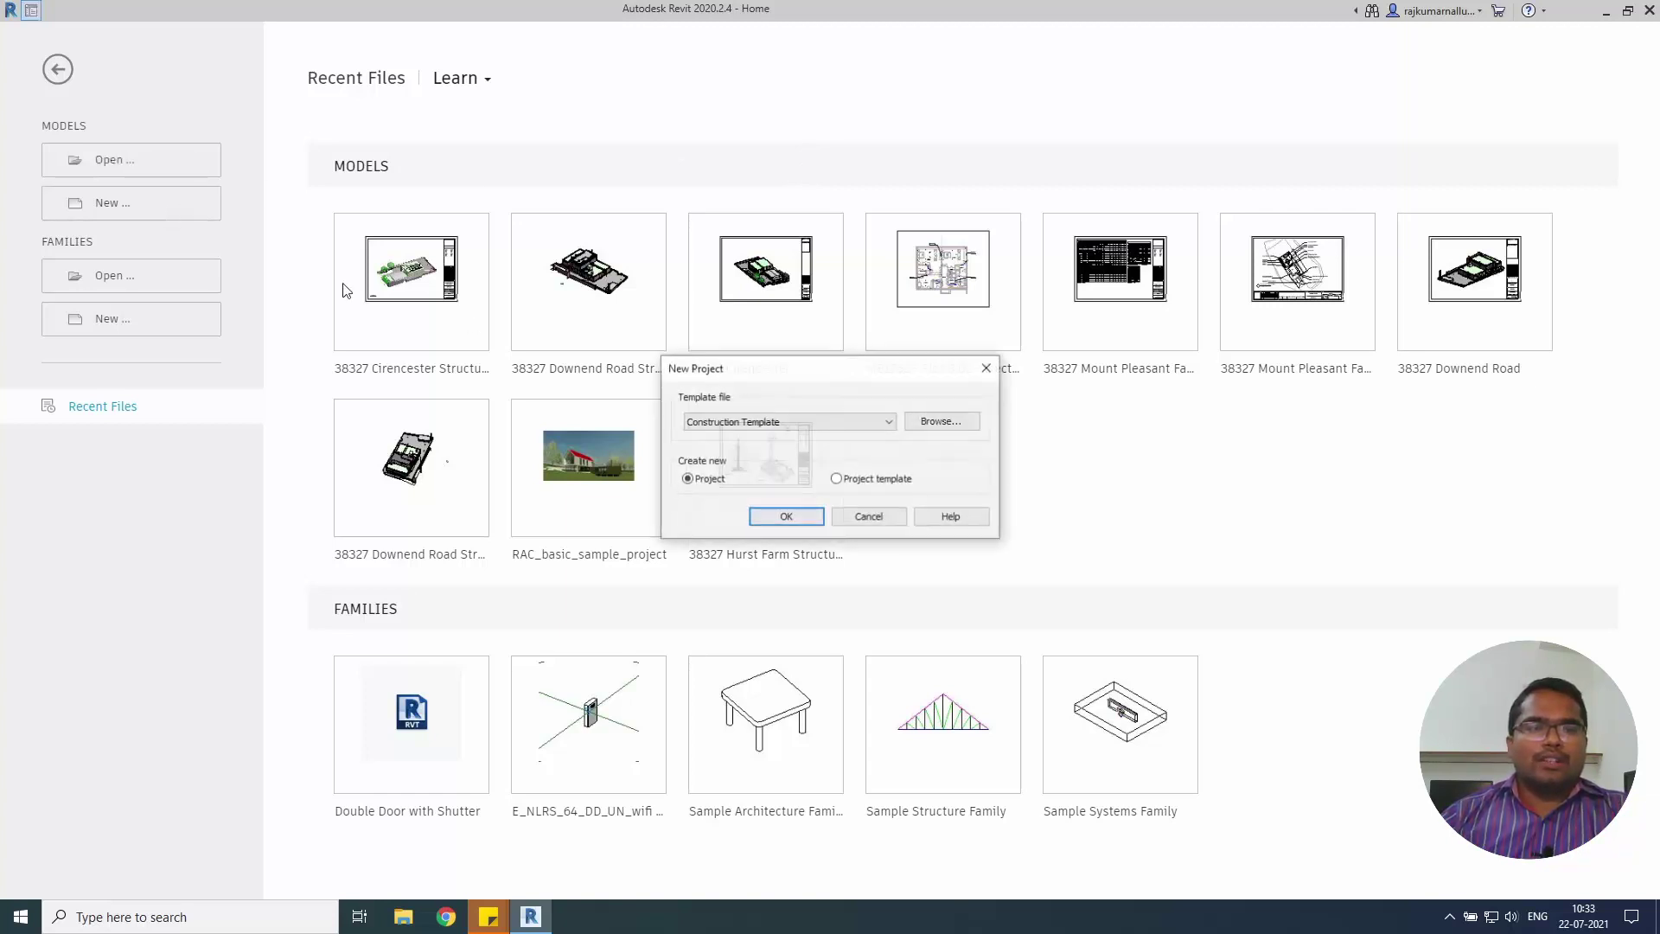
{"action": "left_click", "coordinate": [792, 519]}
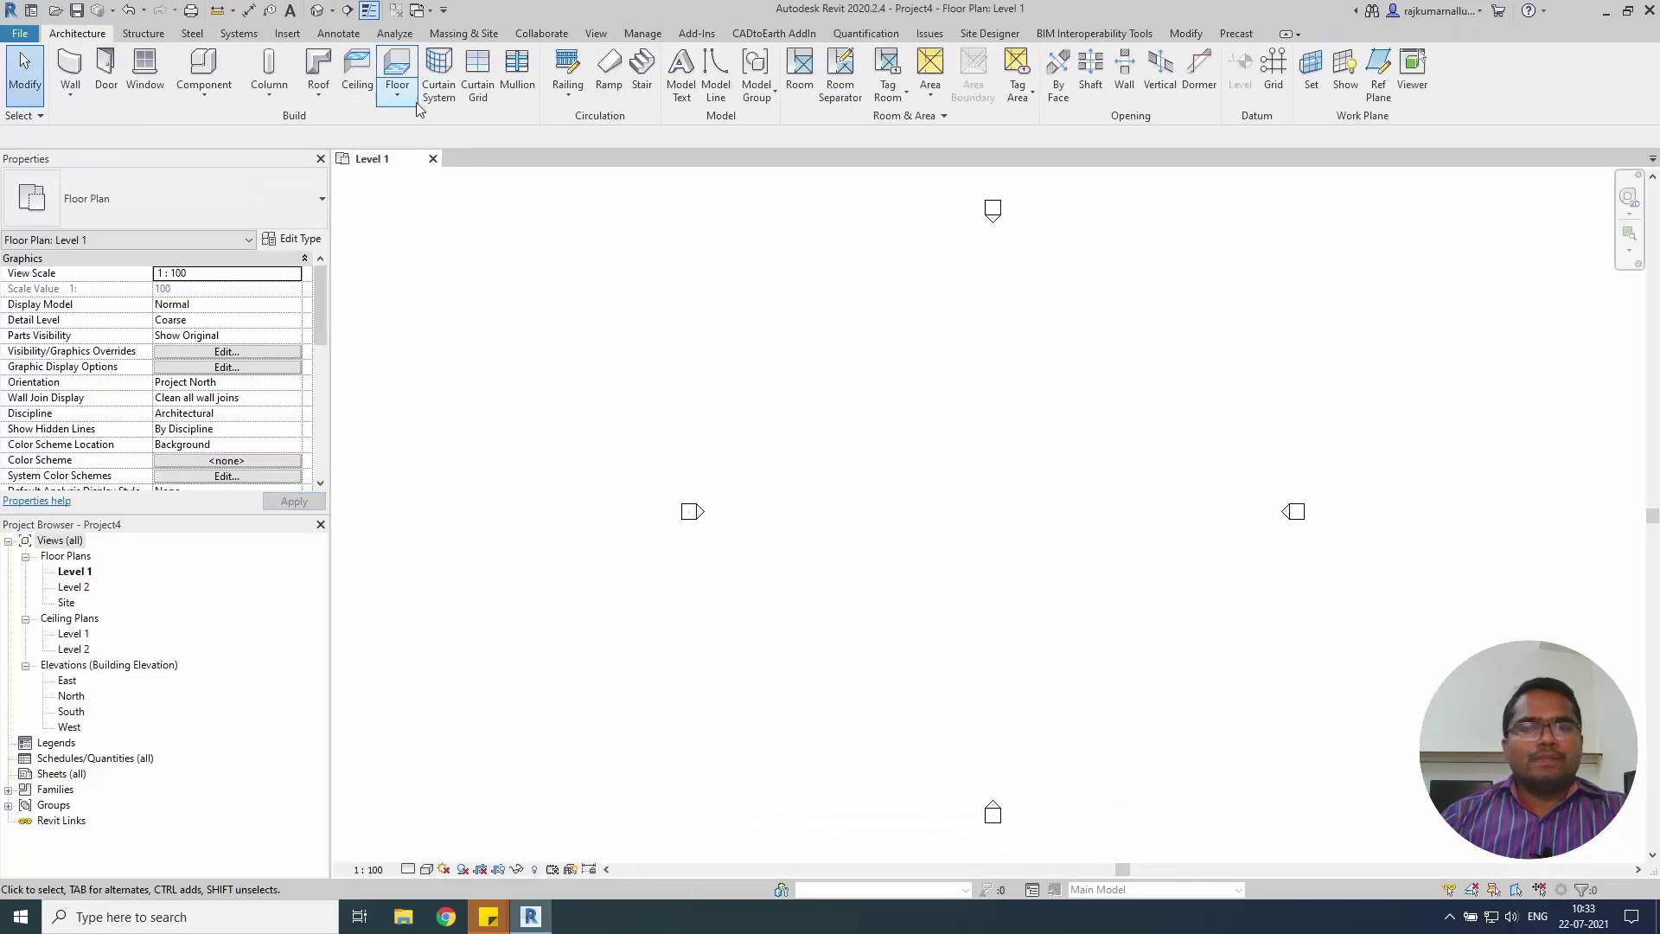
{"action": "left_click", "coordinate": [543, 35]}
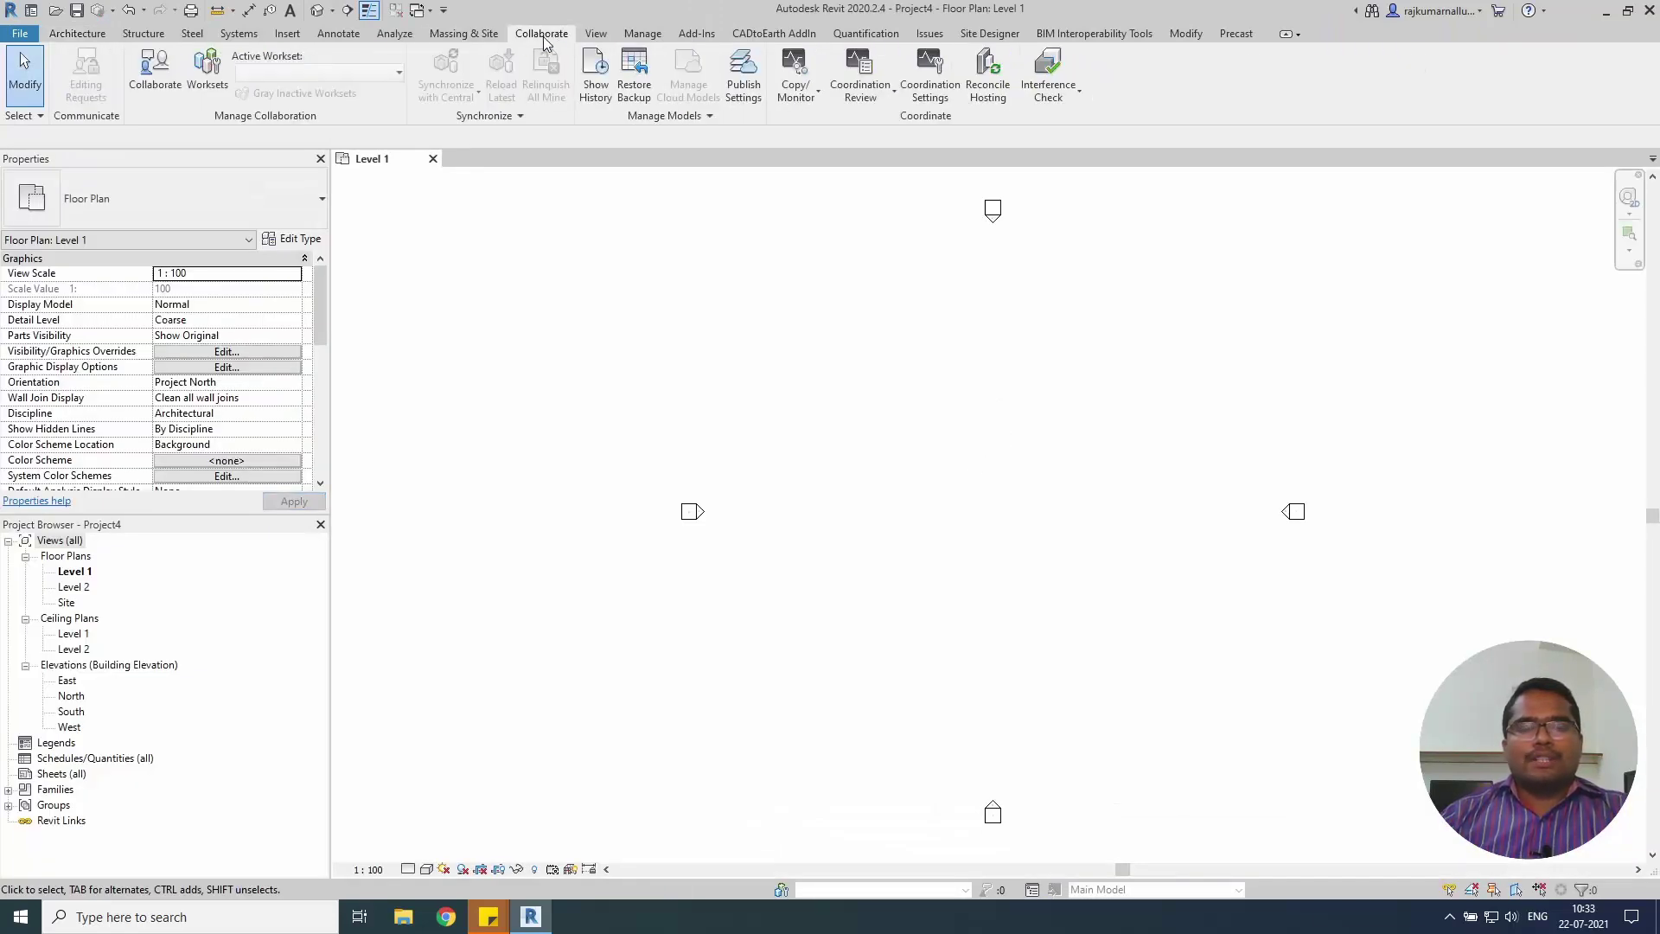
{"action": "left_click", "coordinate": [595, 90]}
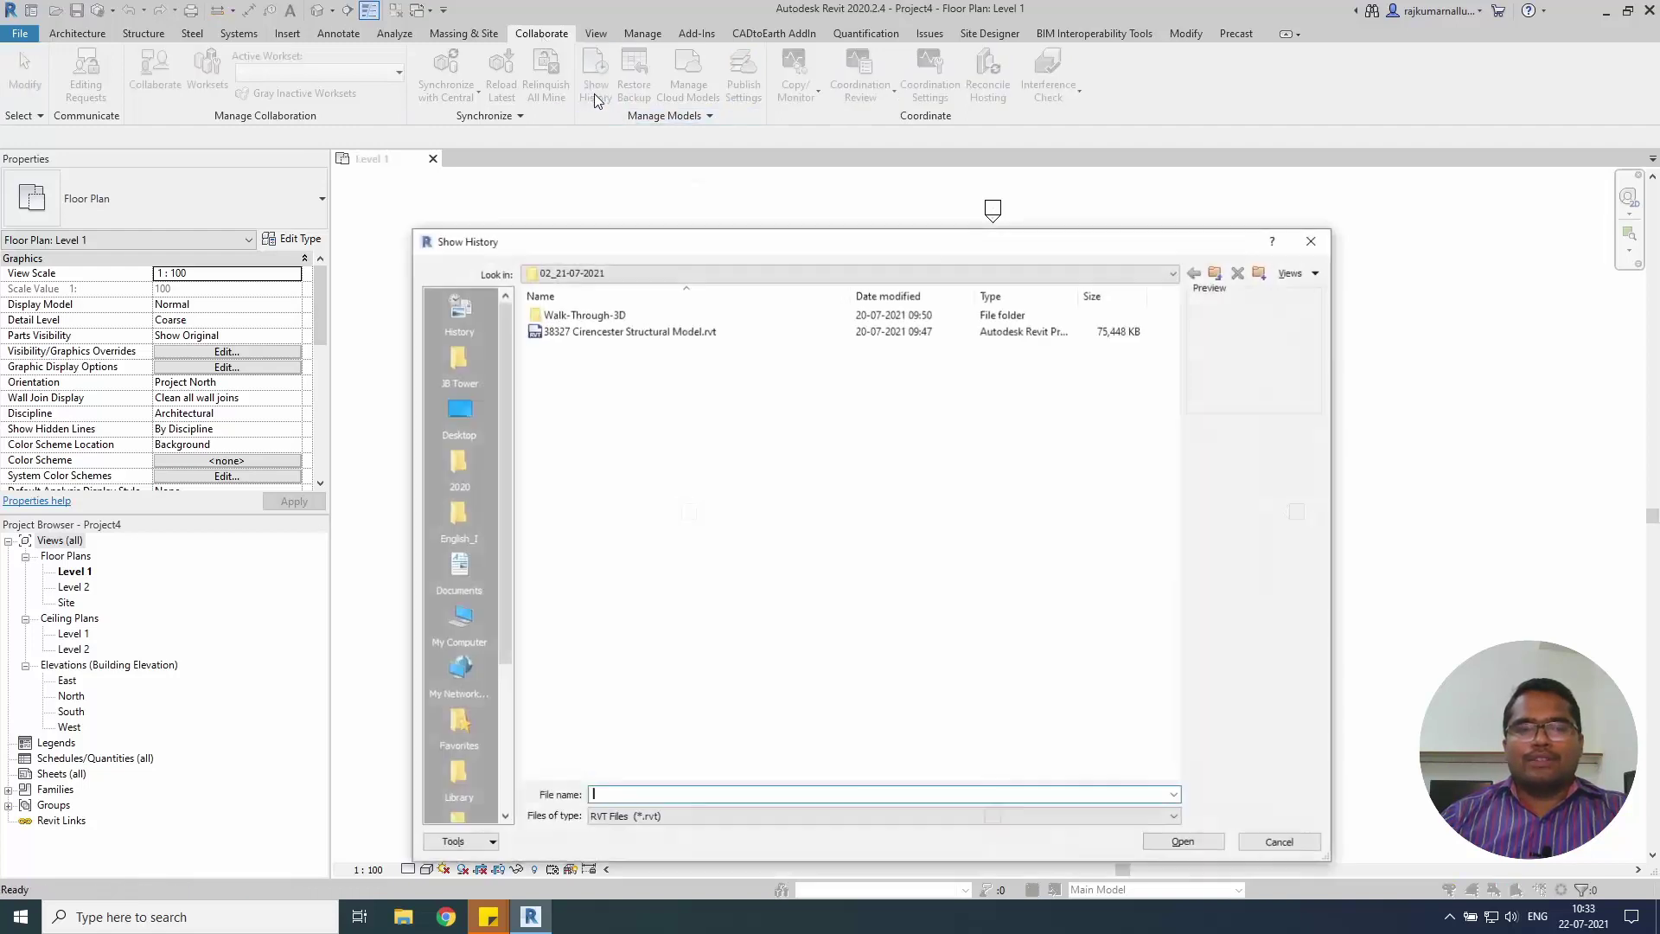
{"action": "left_click", "coordinate": [670, 337]}
{"action": "left_click_drag", "start_coordinate": [771, 247], "coordinate": [734, 116]}
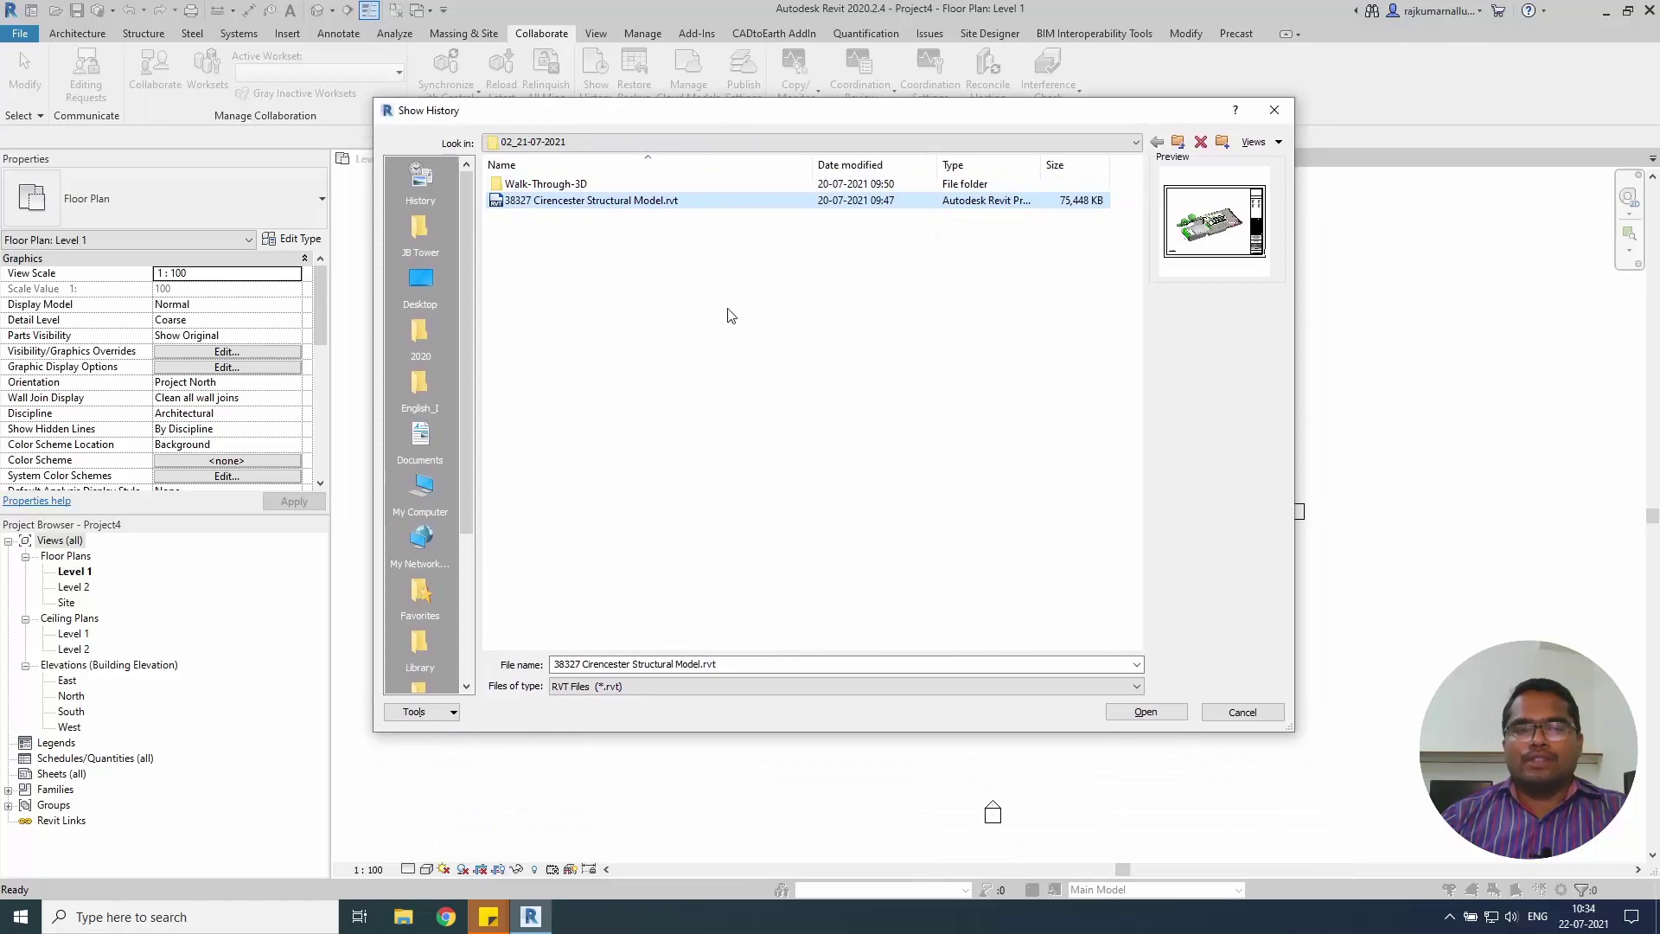
{"action": "left_click", "coordinate": [1144, 711]}
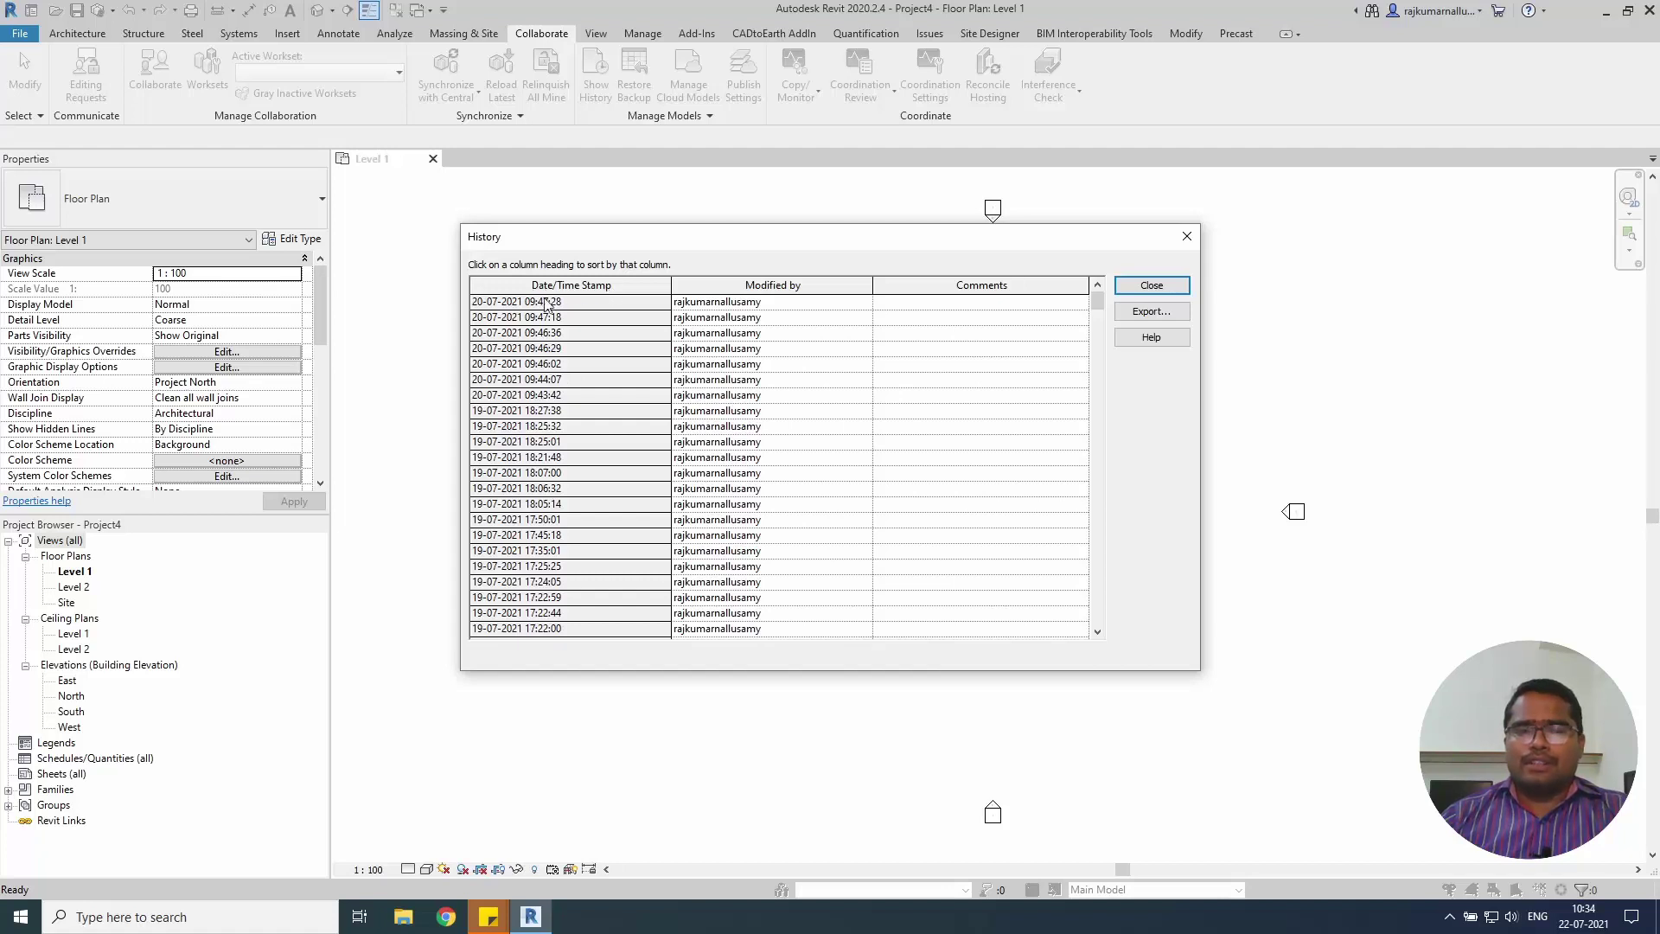
Scroll through the Cirencester model's older save entries and who made them, then close the History list.
{"action": "scroll", "coordinate": [619, 357], "scroll_direction": "down", "scroll_amount": 10}
{"action": "scroll", "coordinate": [619, 357], "scroll_direction": "down", "scroll_amount": 2}
{"action": "scroll", "coordinate": [578, 345], "scroll_direction": "down", "scroll_amount": 1}
{"action": "scroll", "coordinate": [579, 346], "scroll_direction": "down", "scroll_amount": 10}
{"action": "scroll", "coordinate": [578, 346], "scroll_direction": "down", "scroll_amount": 10}
{"action": "scroll", "coordinate": [803, 313], "scroll_direction": "up", "scroll_amount": 20}
{"action": "scroll", "coordinate": [799, 339], "scroll_direction": "up", "scroll_amount": 10}
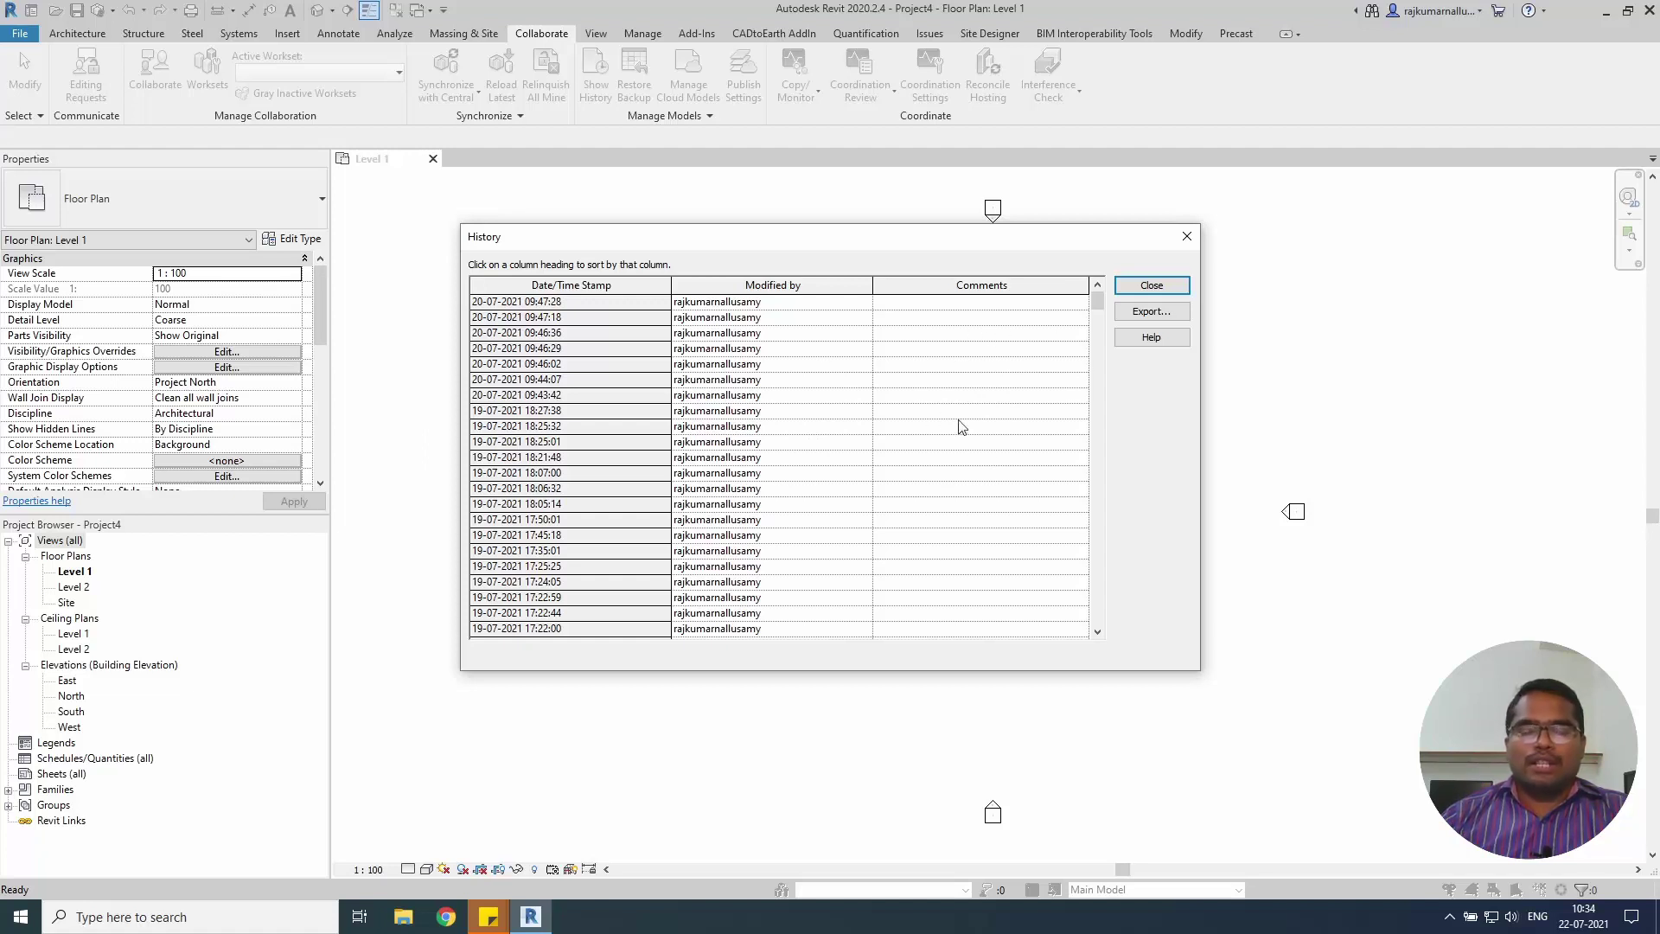
{"action": "scroll", "coordinate": [538, 342], "scroll_direction": "down", "scroll_amount": 10}
{"action": "scroll", "coordinate": [521, 324], "scroll_direction": "down", "scroll_amount": 10}
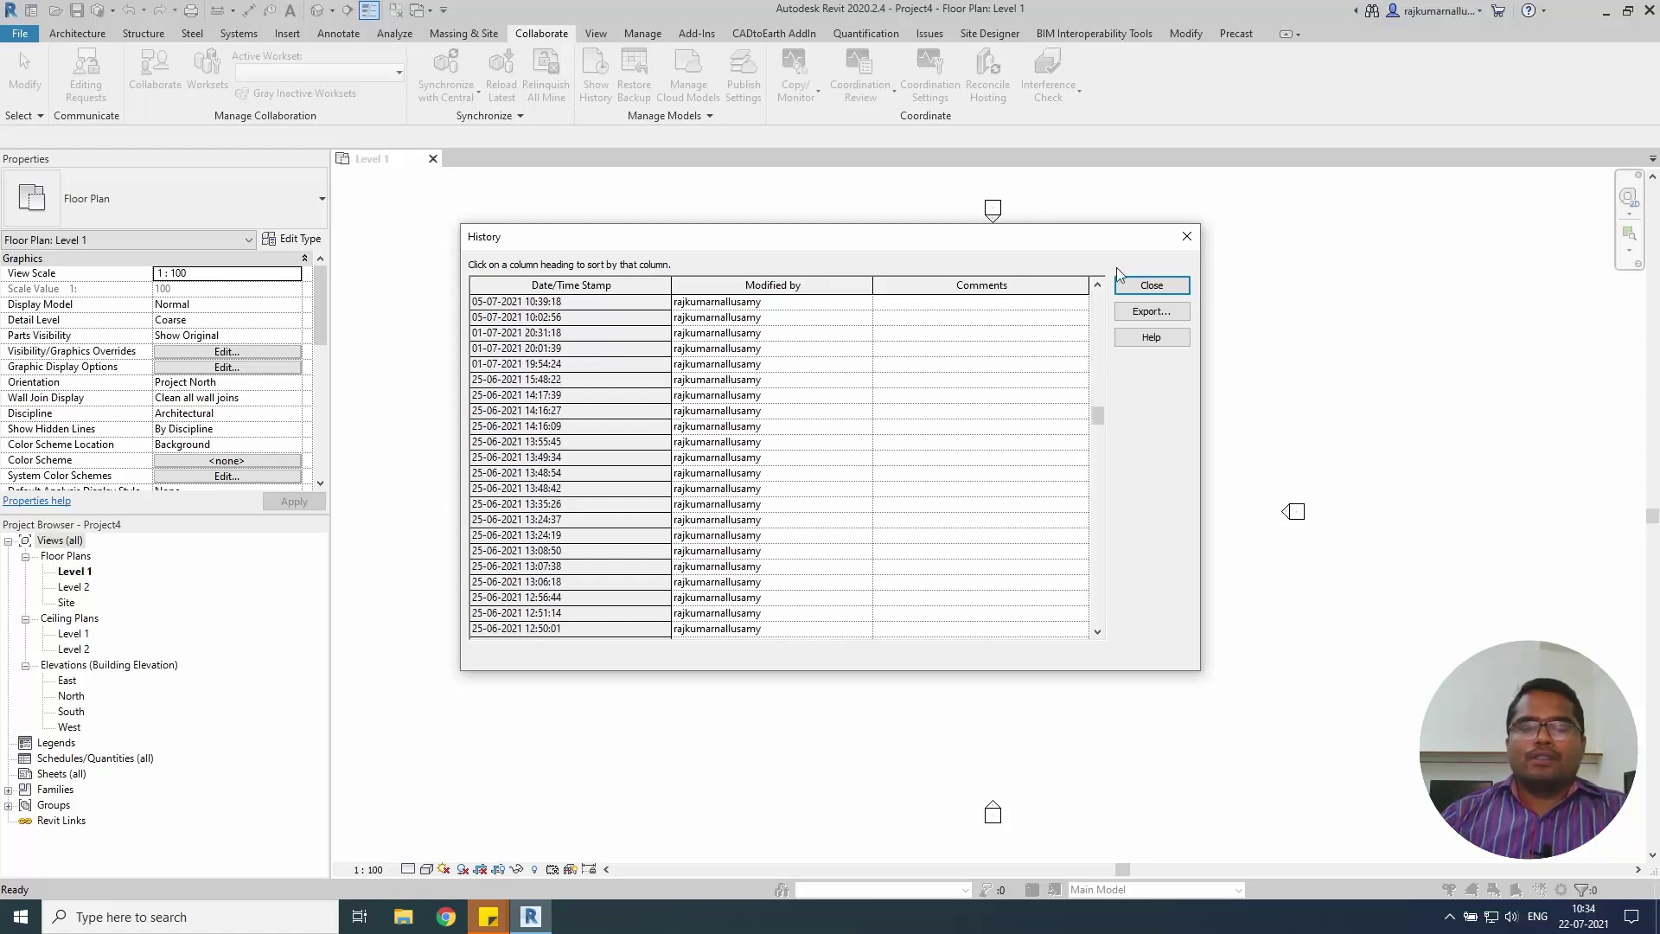
{"action": "left_click_drag", "start_coordinate": [856, 244], "coordinate": [907, 217]}
{"action": "scroll", "coordinate": [714, 337], "scroll_direction": "down", "scroll_amount": 10}
{"action": "scroll", "coordinate": [715, 337], "scroll_direction": "down", "scroll_amount": 10}
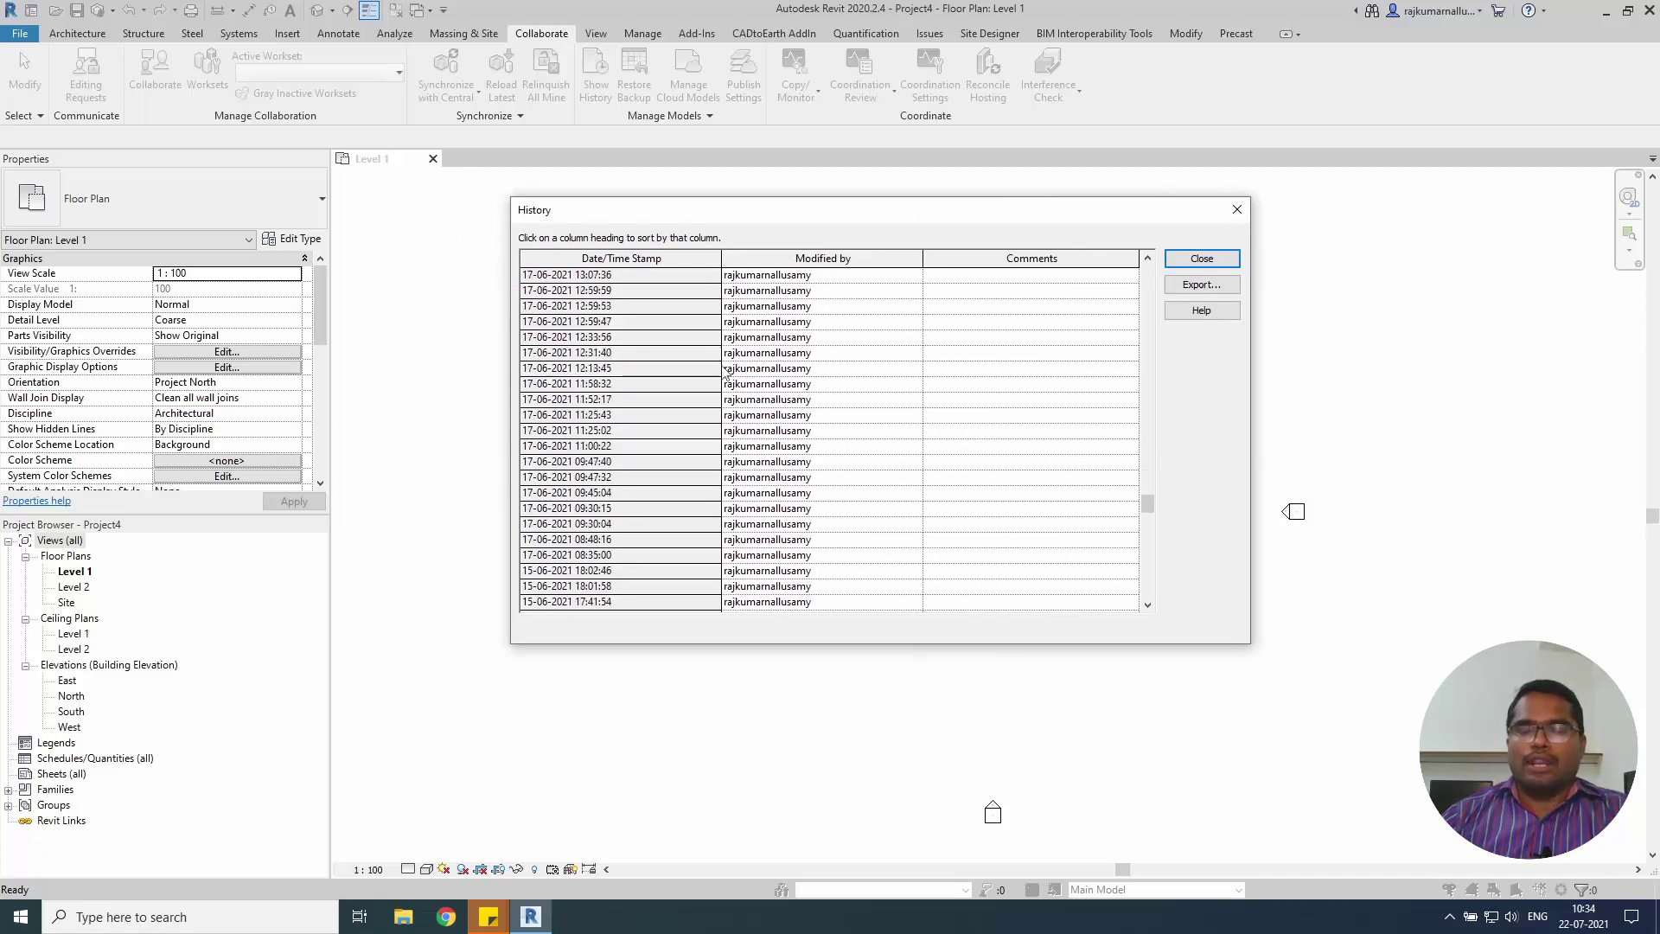
{"action": "left_click", "coordinate": [1238, 210]}
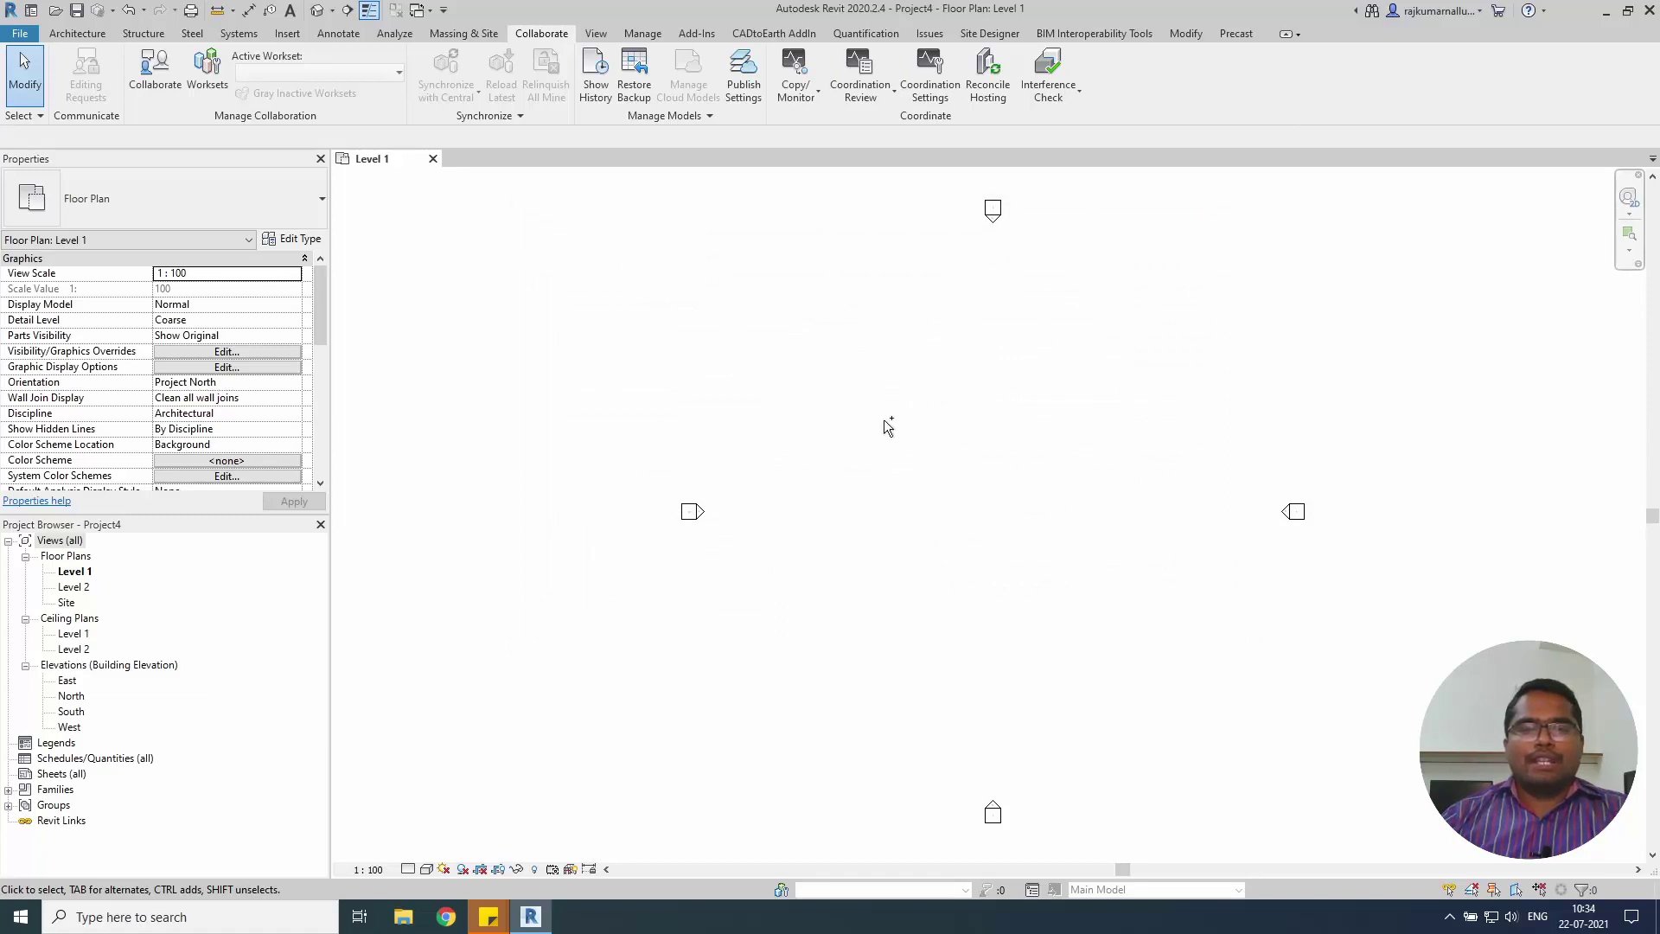
Save the new project to the Desktop as 'Sample Project', keeping the default save options.
{"action": "key", "text": "ctrl+s"}
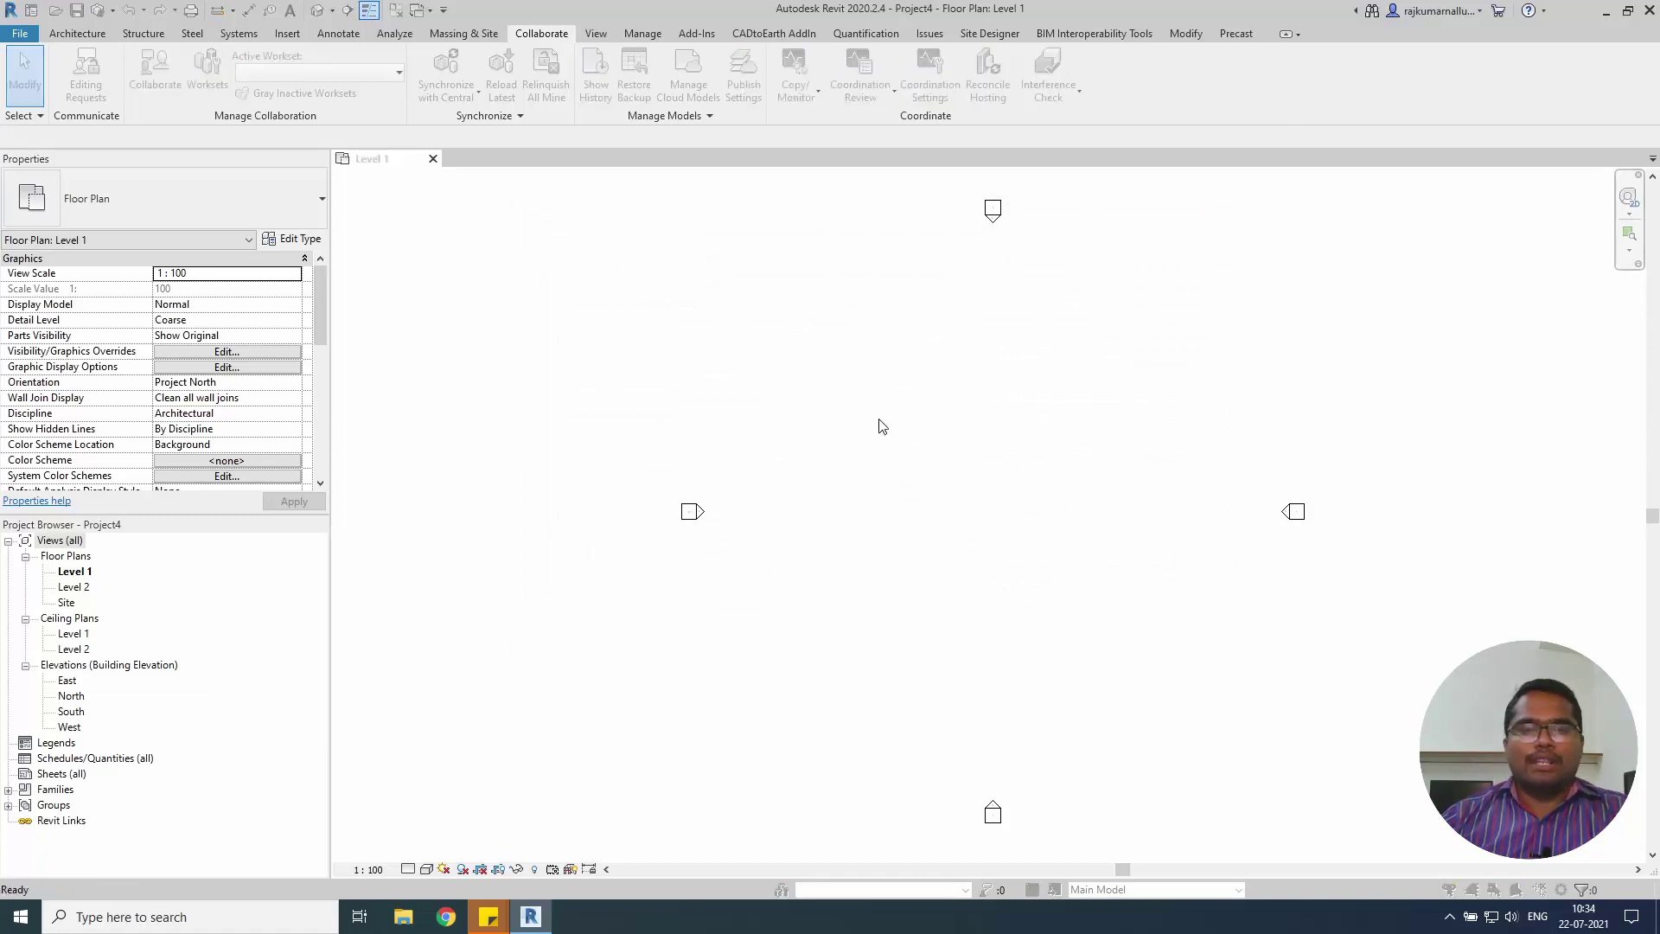
{"action": "left_click", "coordinate": [390, 493]}
{"action": "double_click", "coordinate": [608, 657]}
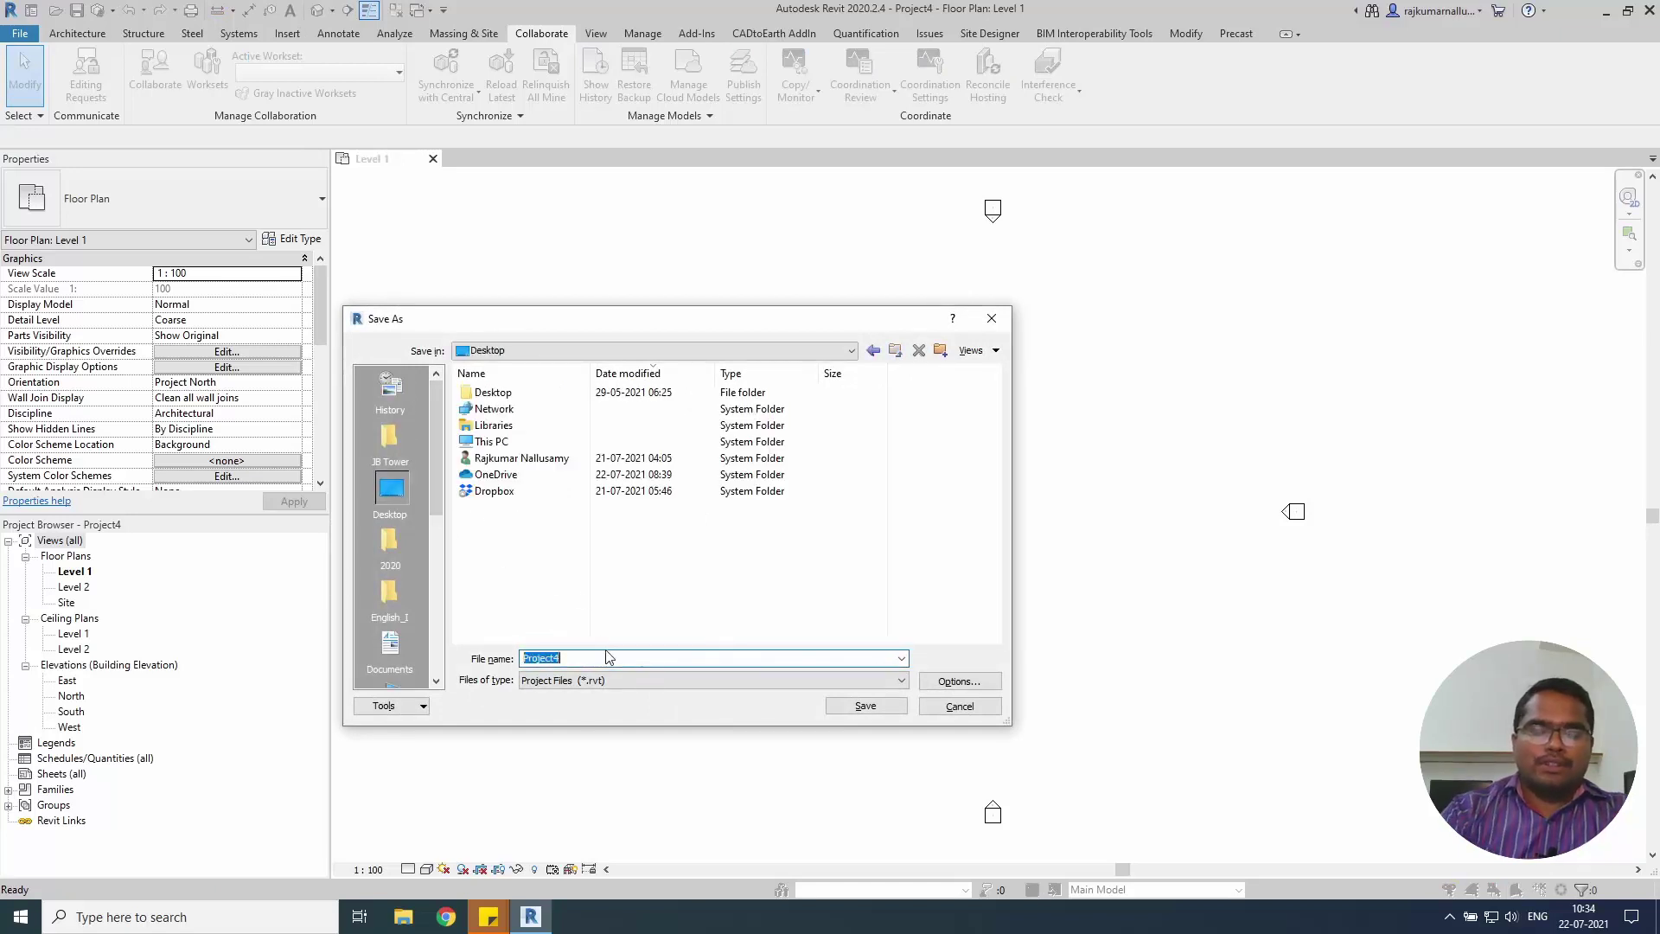
{"action": "type", "text": "Sample Project"}
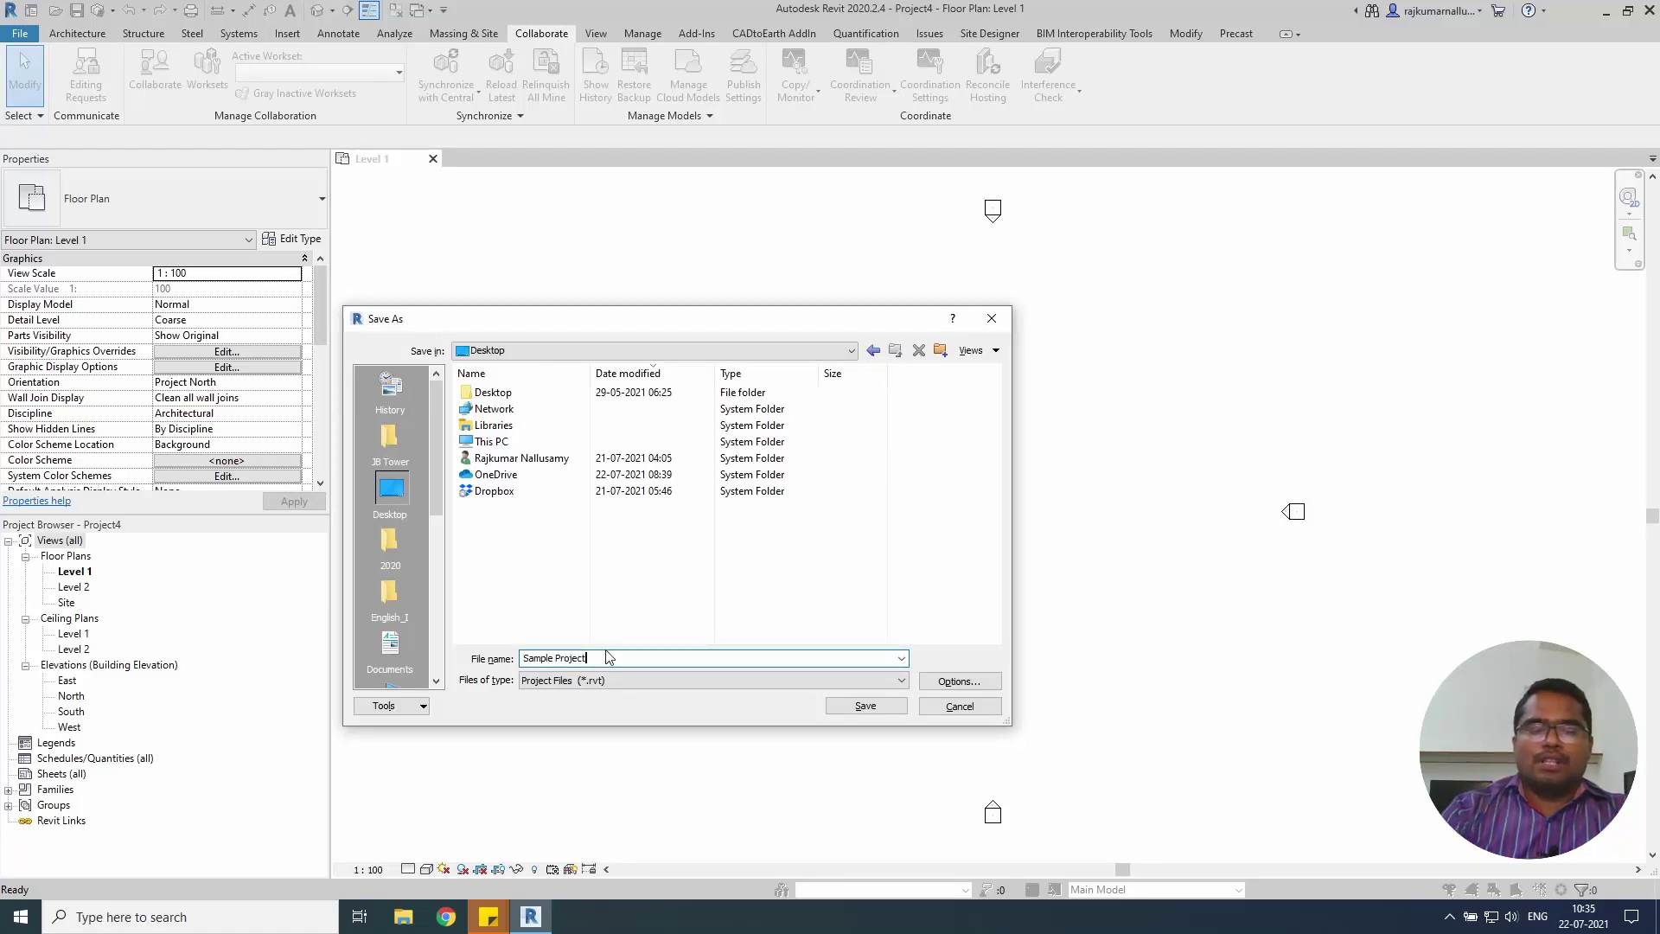
{"action": "left_click", "coordinate": [958, 683]}
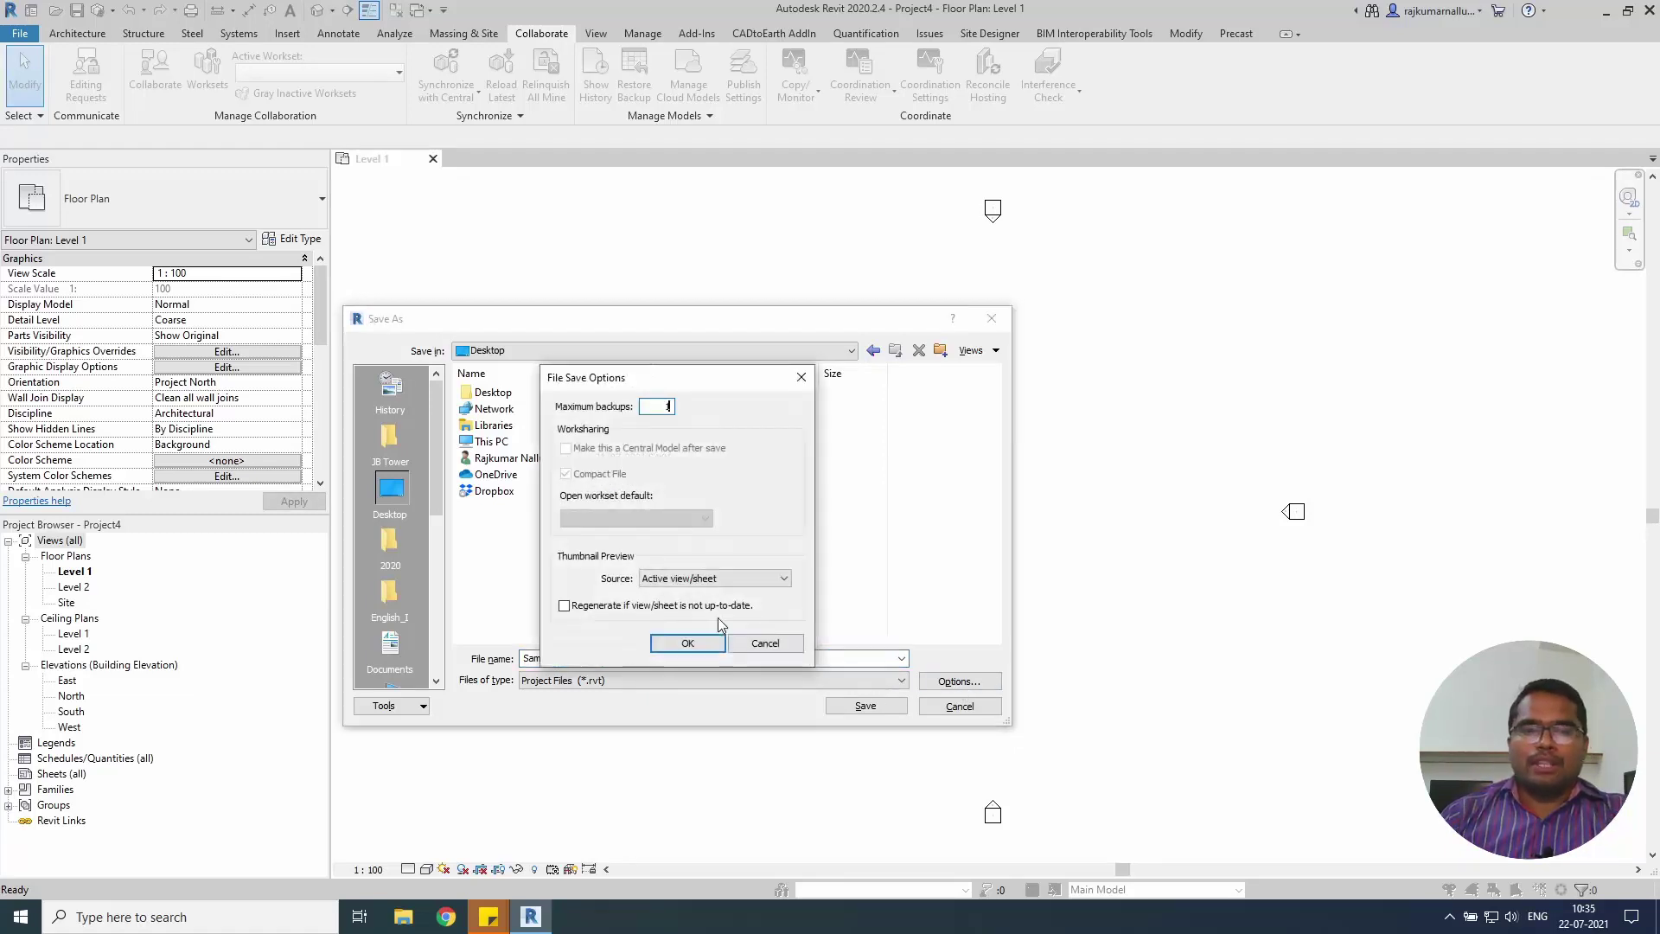
{"action": "left_click", "coordinate": [703, 642]}
{"action": "left_click", "coordinate": [858, 706]}
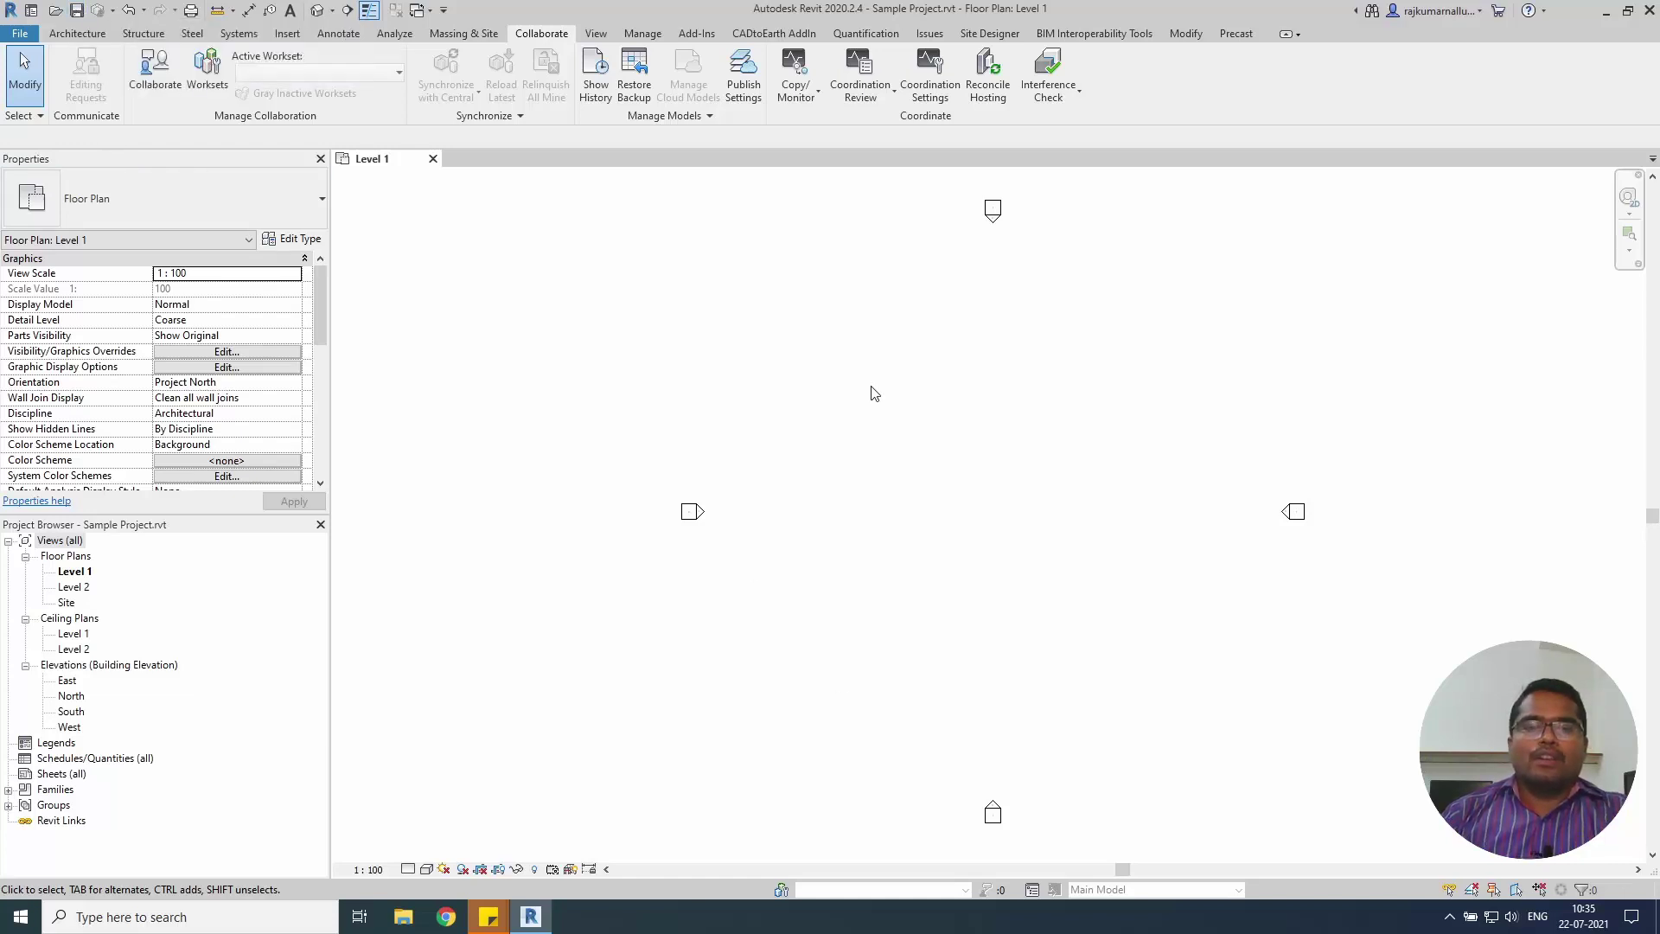
{"action": "left_click", "coordinate": [586, 101]}
{"action": "left_click", "coordinate": [531, 302]}
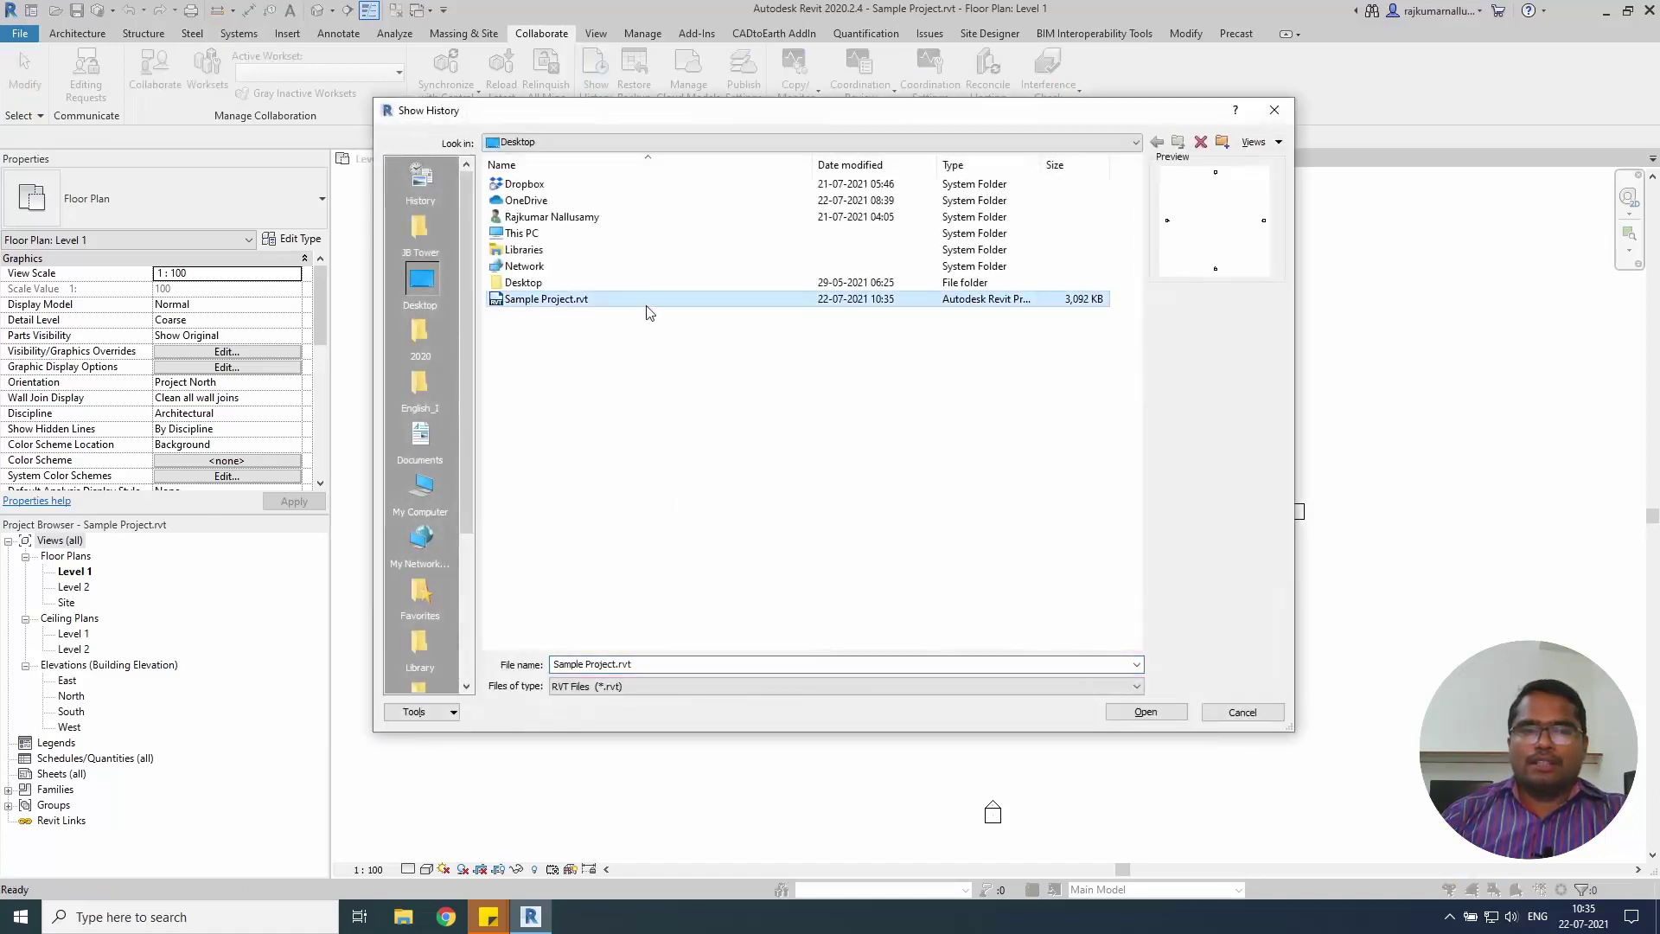
{"action": "left_click", "coordinate": [1150, 714]}
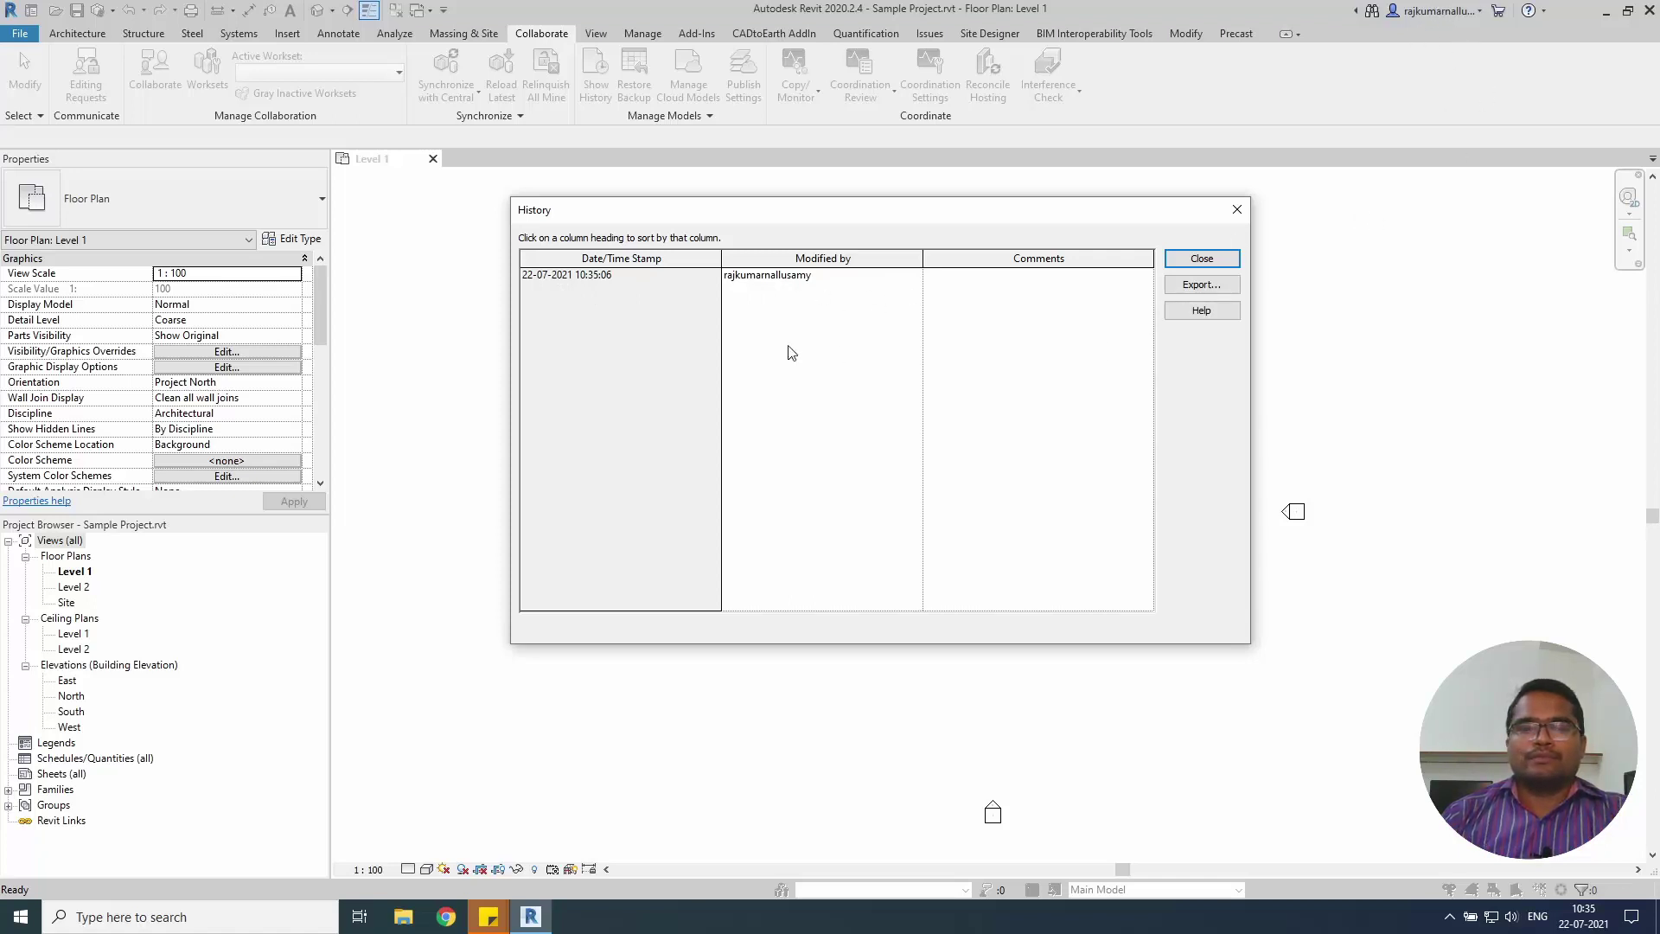
{"action": "left_click", "coordinate": [1201, 259]}
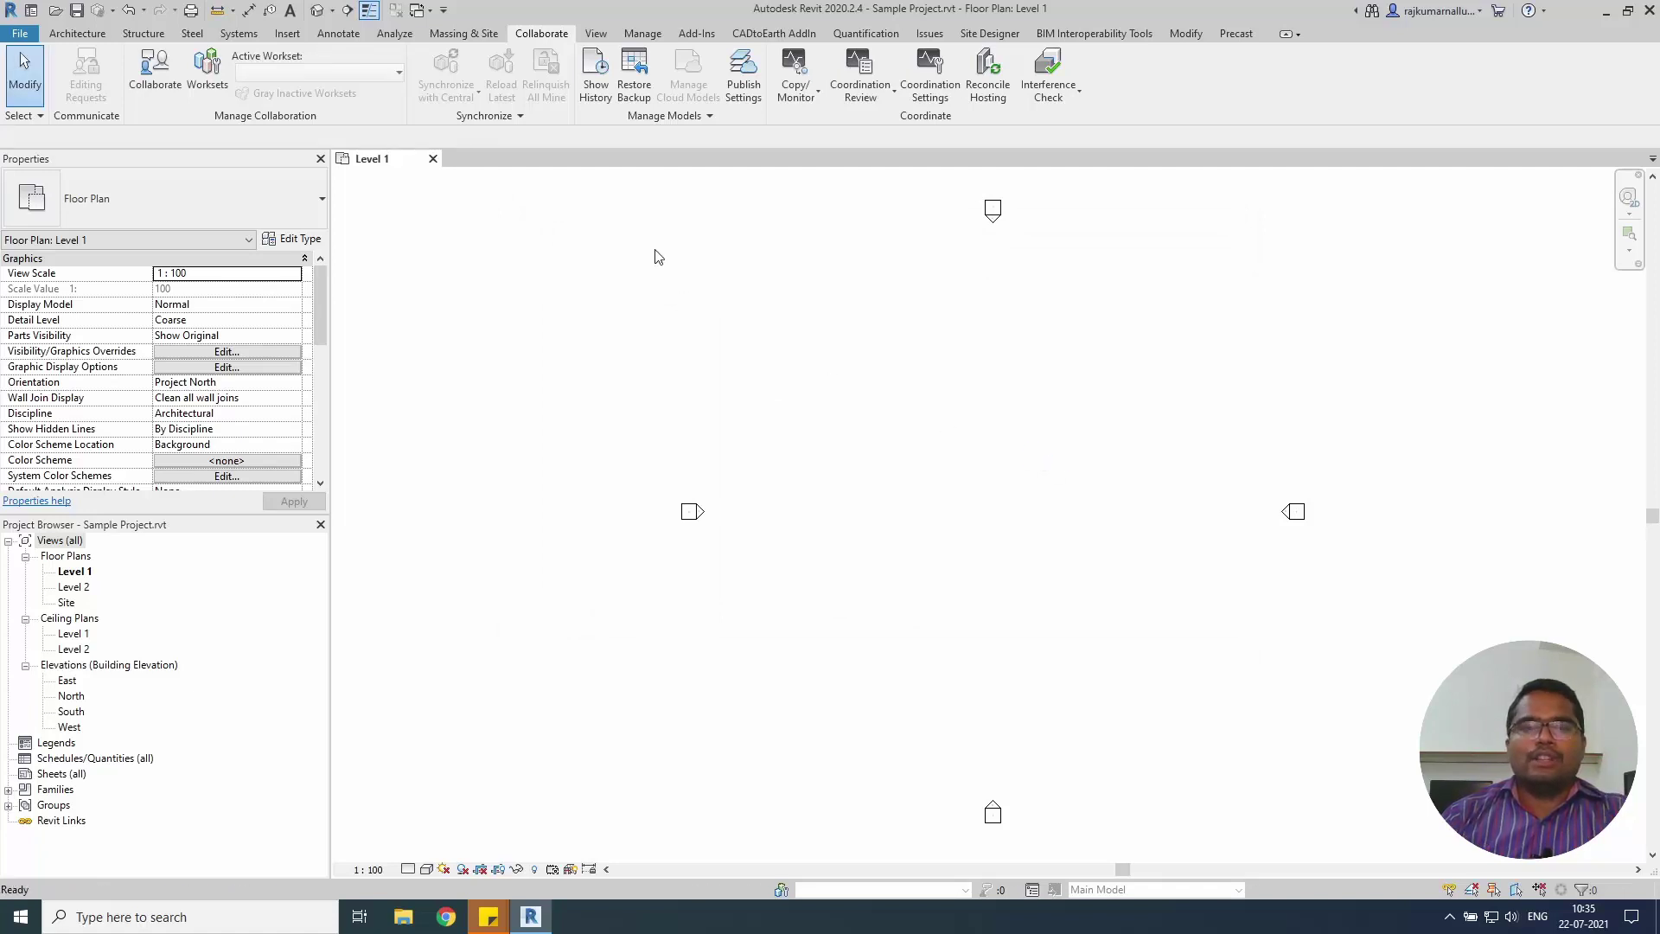
View Sample Project.rvt's two-entry save history, then close the list.
{"action": "left_click", "coordinate": [596, 82]}
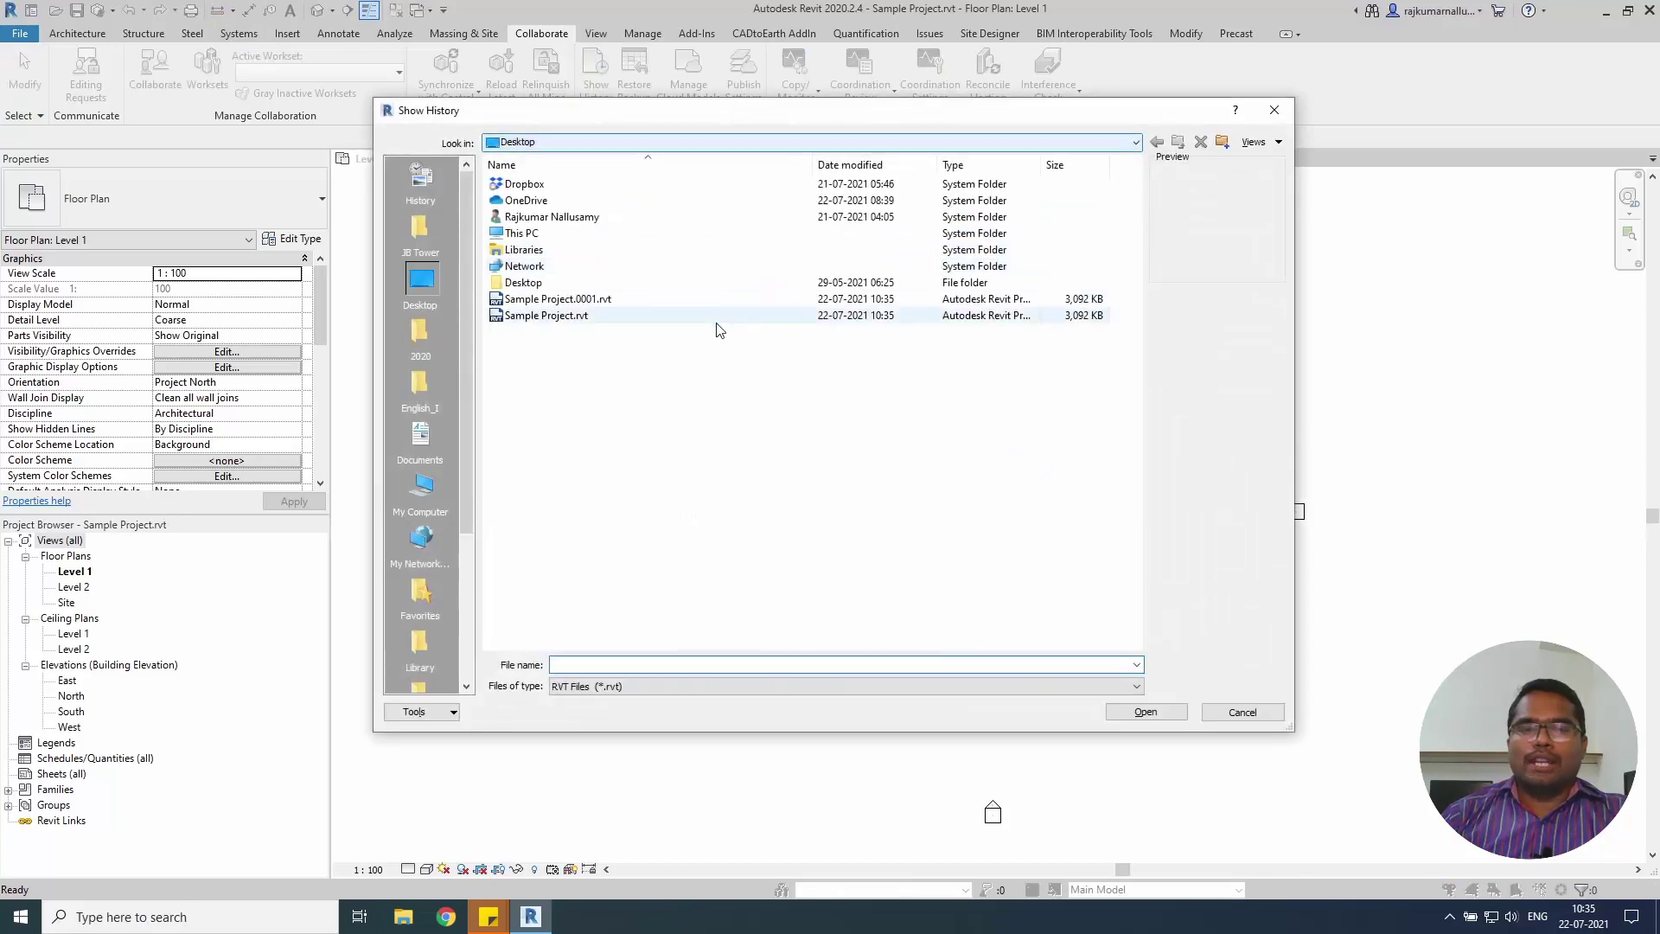
{"action": "left_click", "coordinate": [713, 318]}
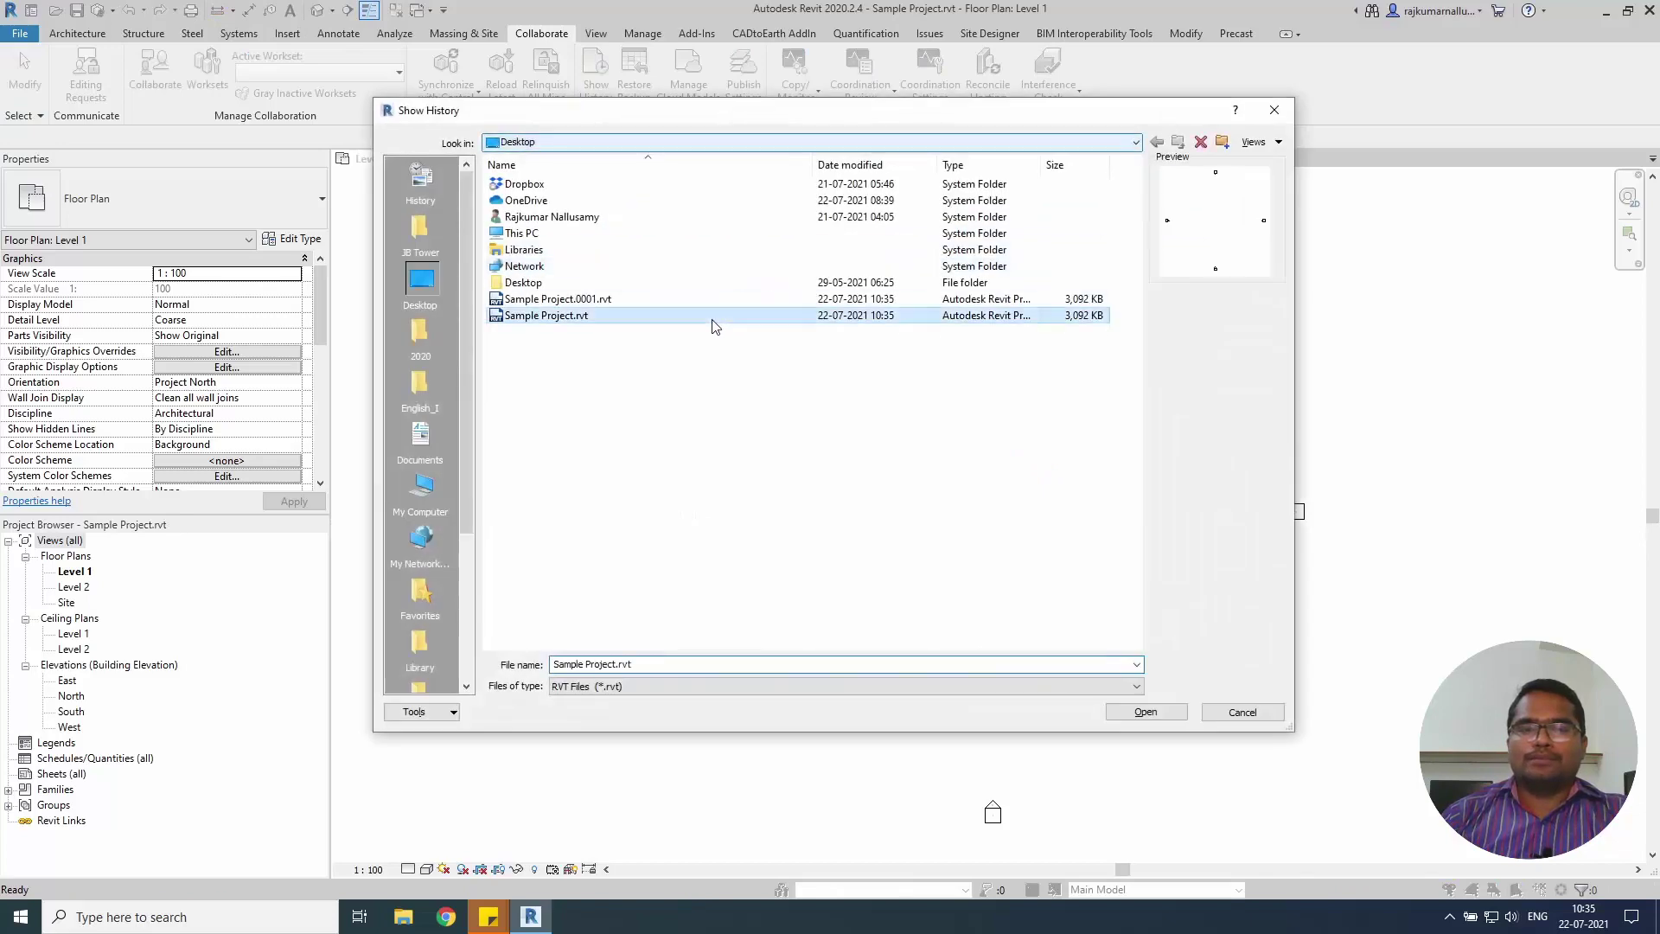
{"action": "left_click", "coordinate": [1130, 712]}
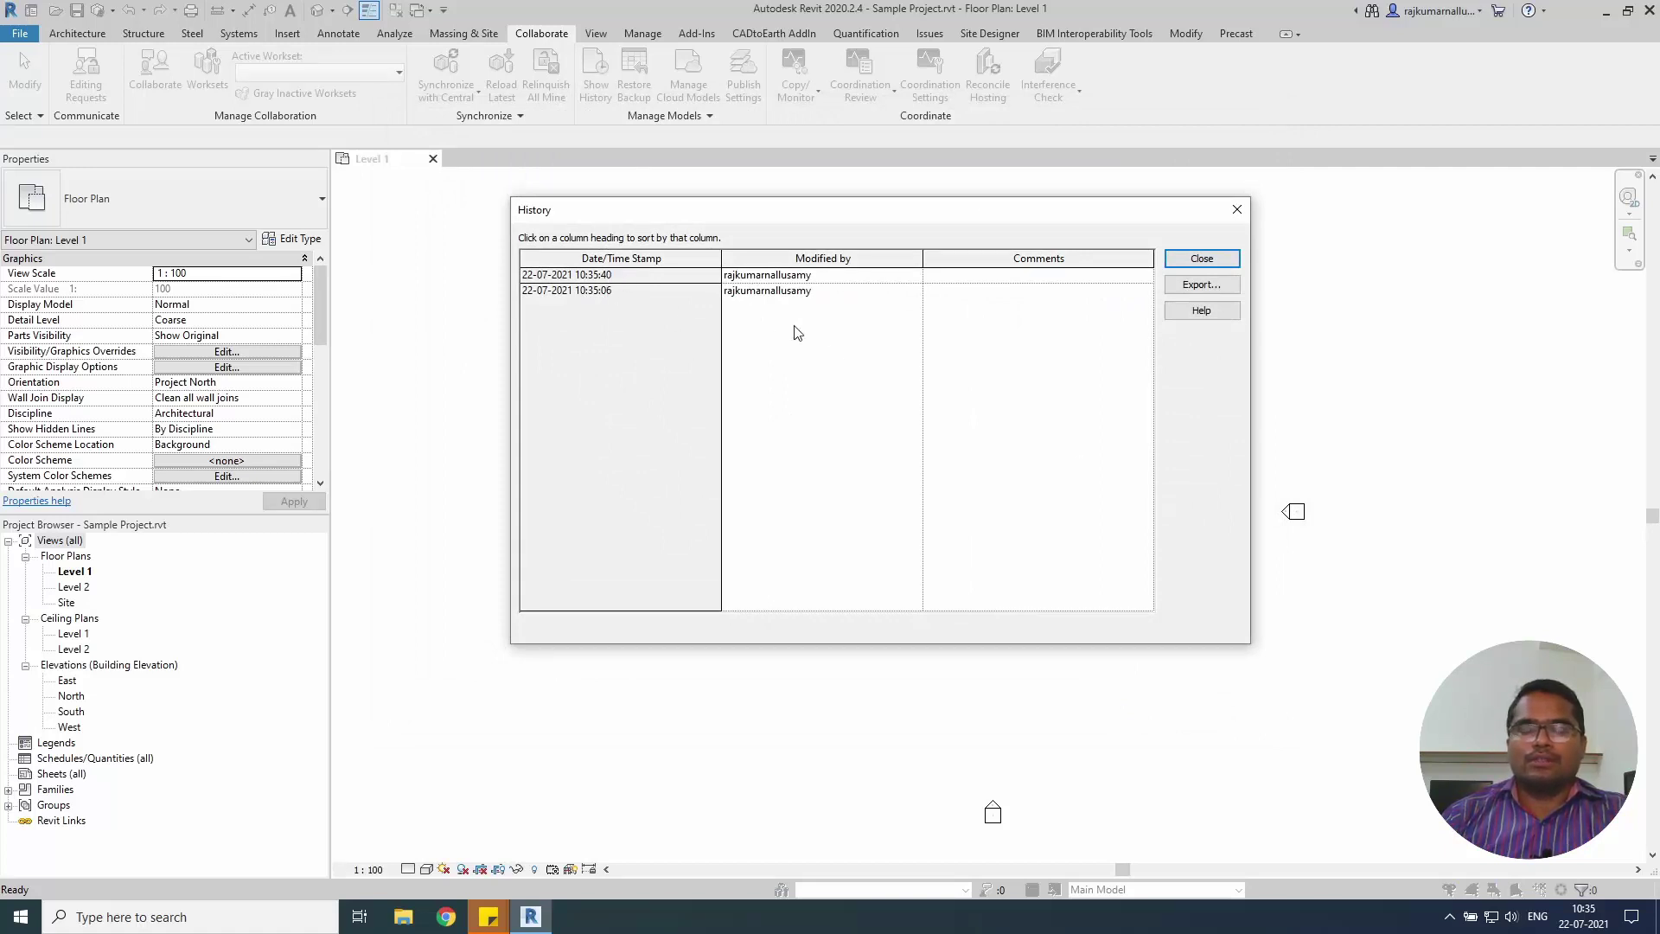
{"action": "left_click", "coordinate": [1206, 262]}
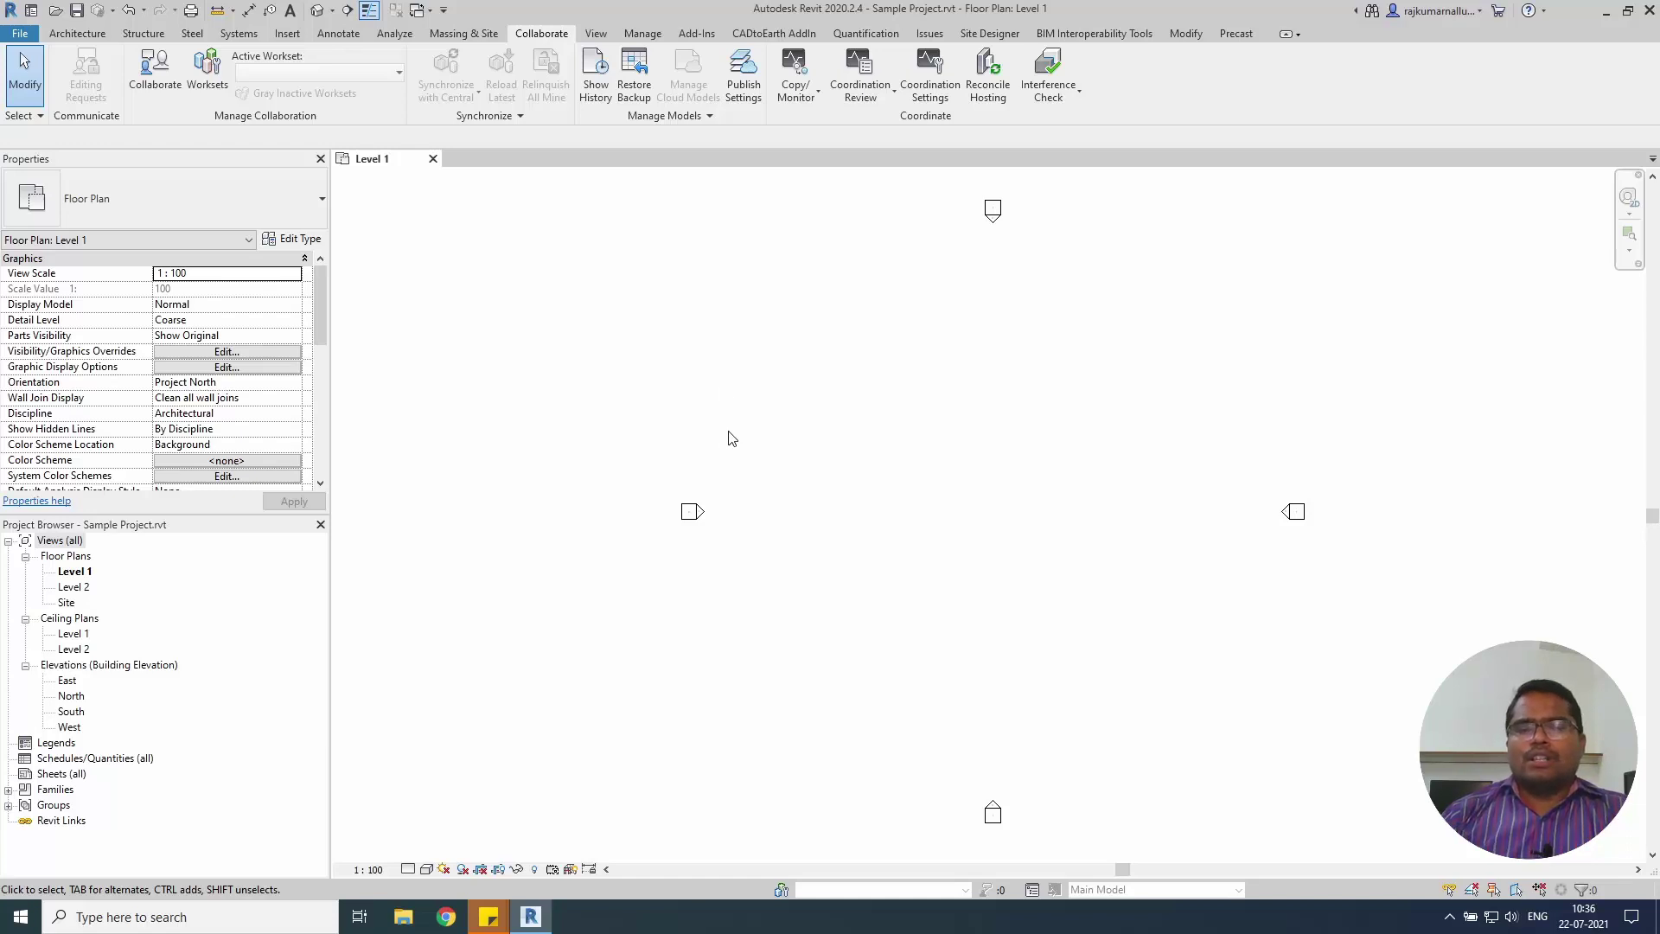
Enable worksharing with the default worksets, keeping Workset1 as the active workset.
{"action": "left_click", "coordinate": [787, 892]}
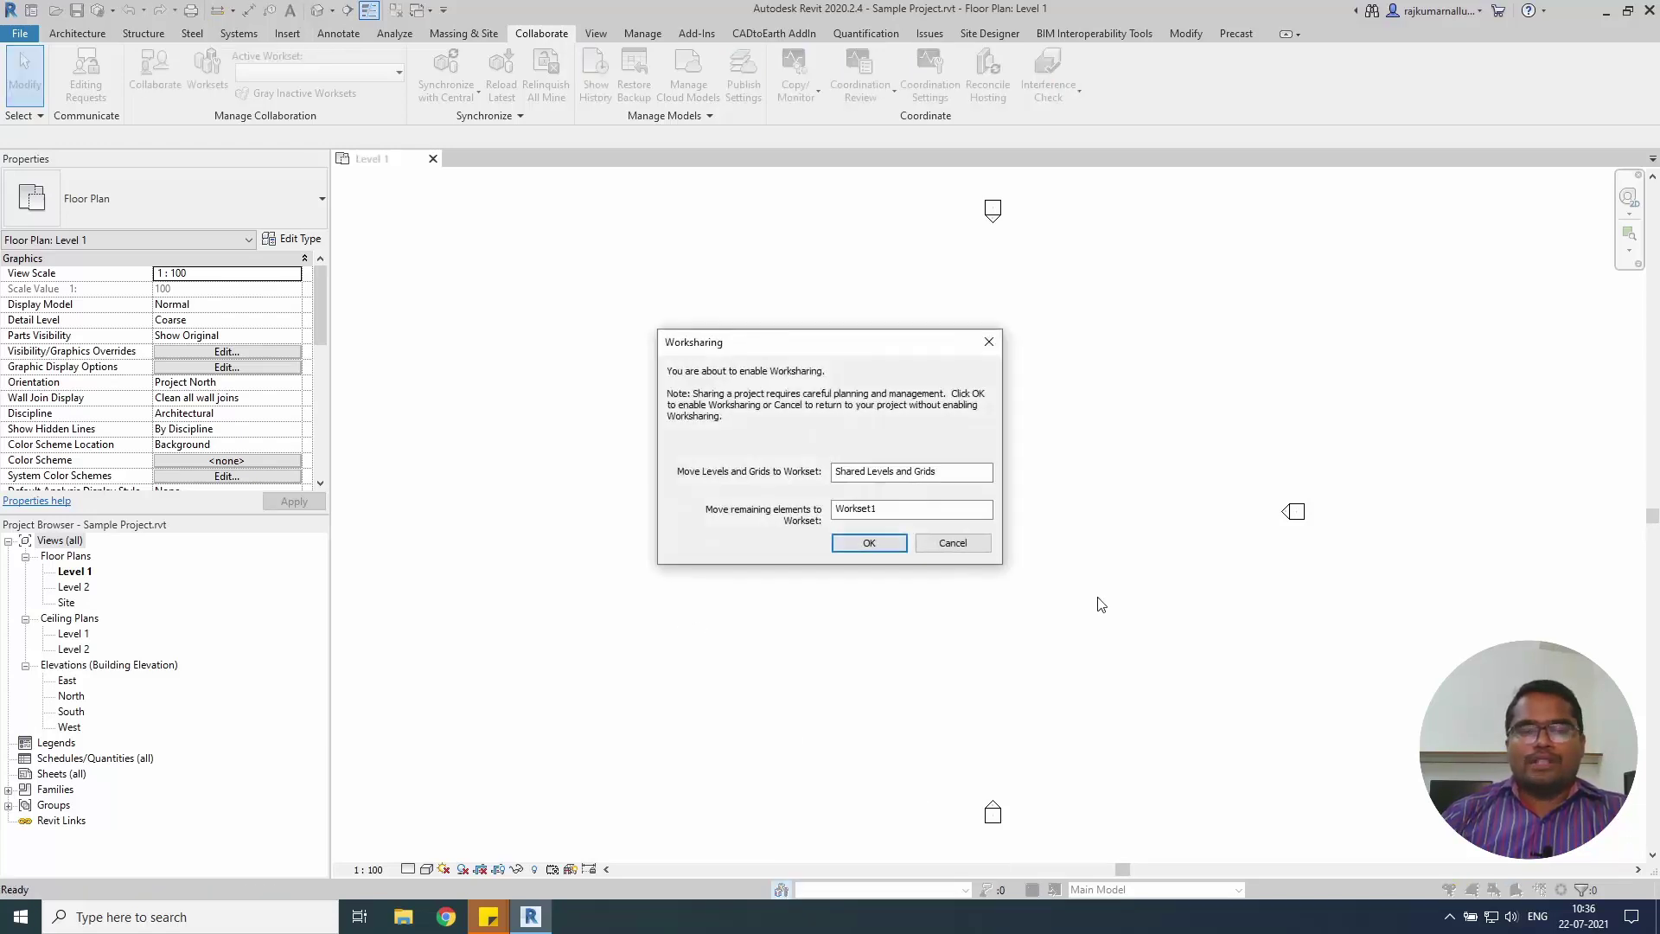
{"action": "left_click", "coordinate": [850, 547]}
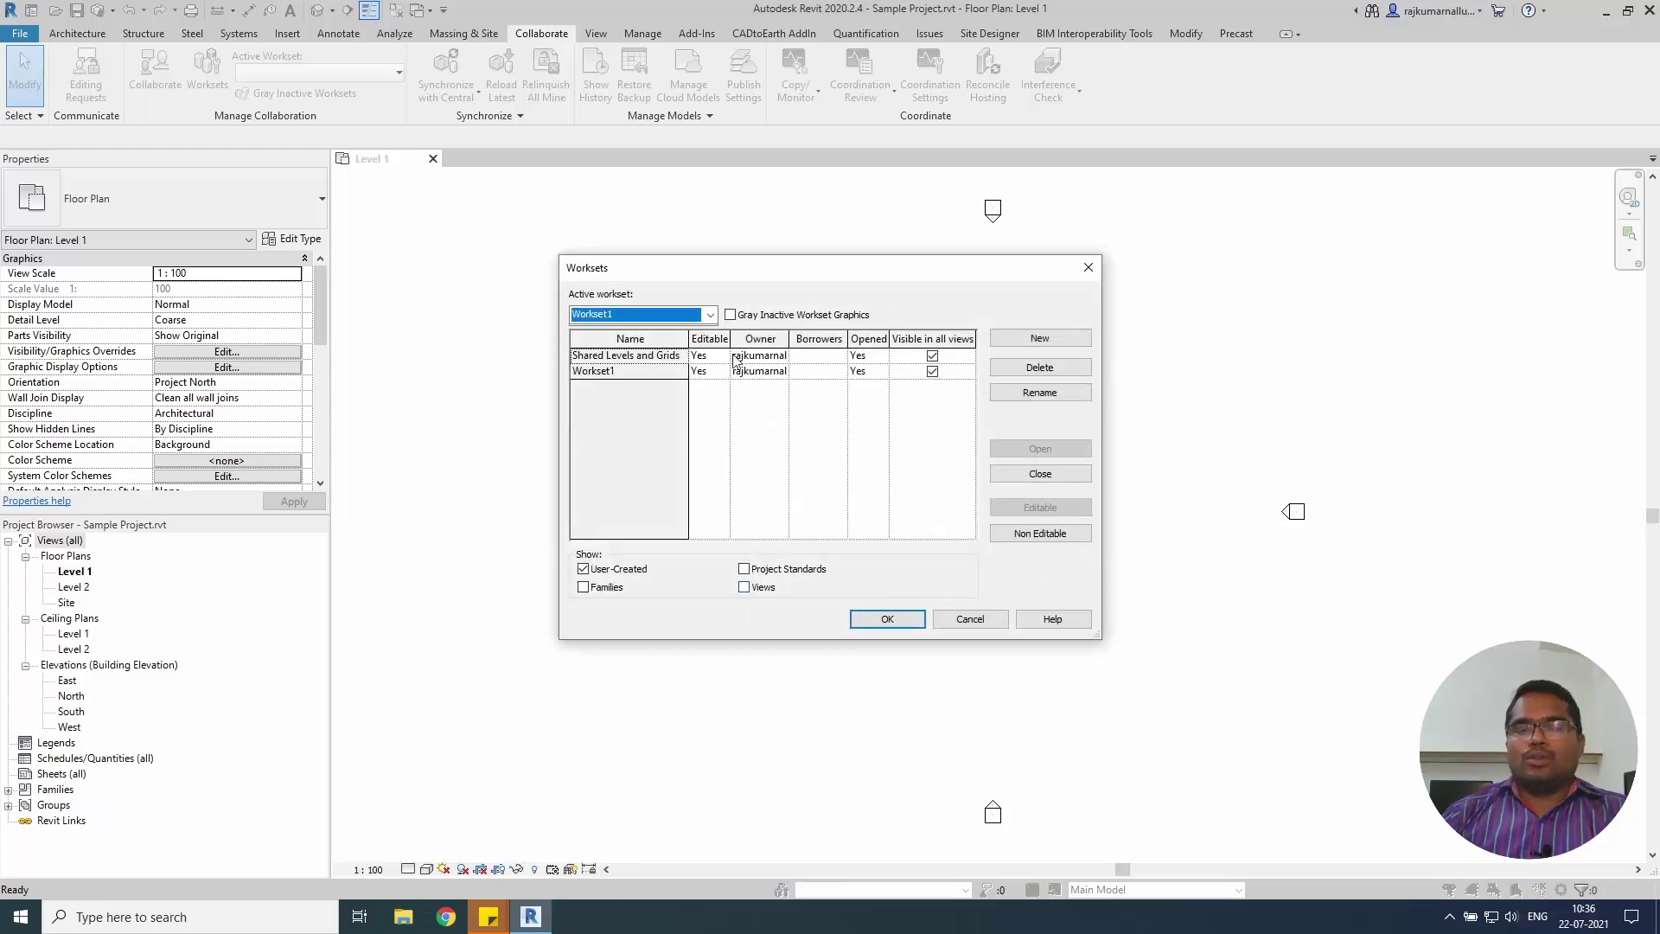
{"action": "left_click", "coordinate": [876, 619]}
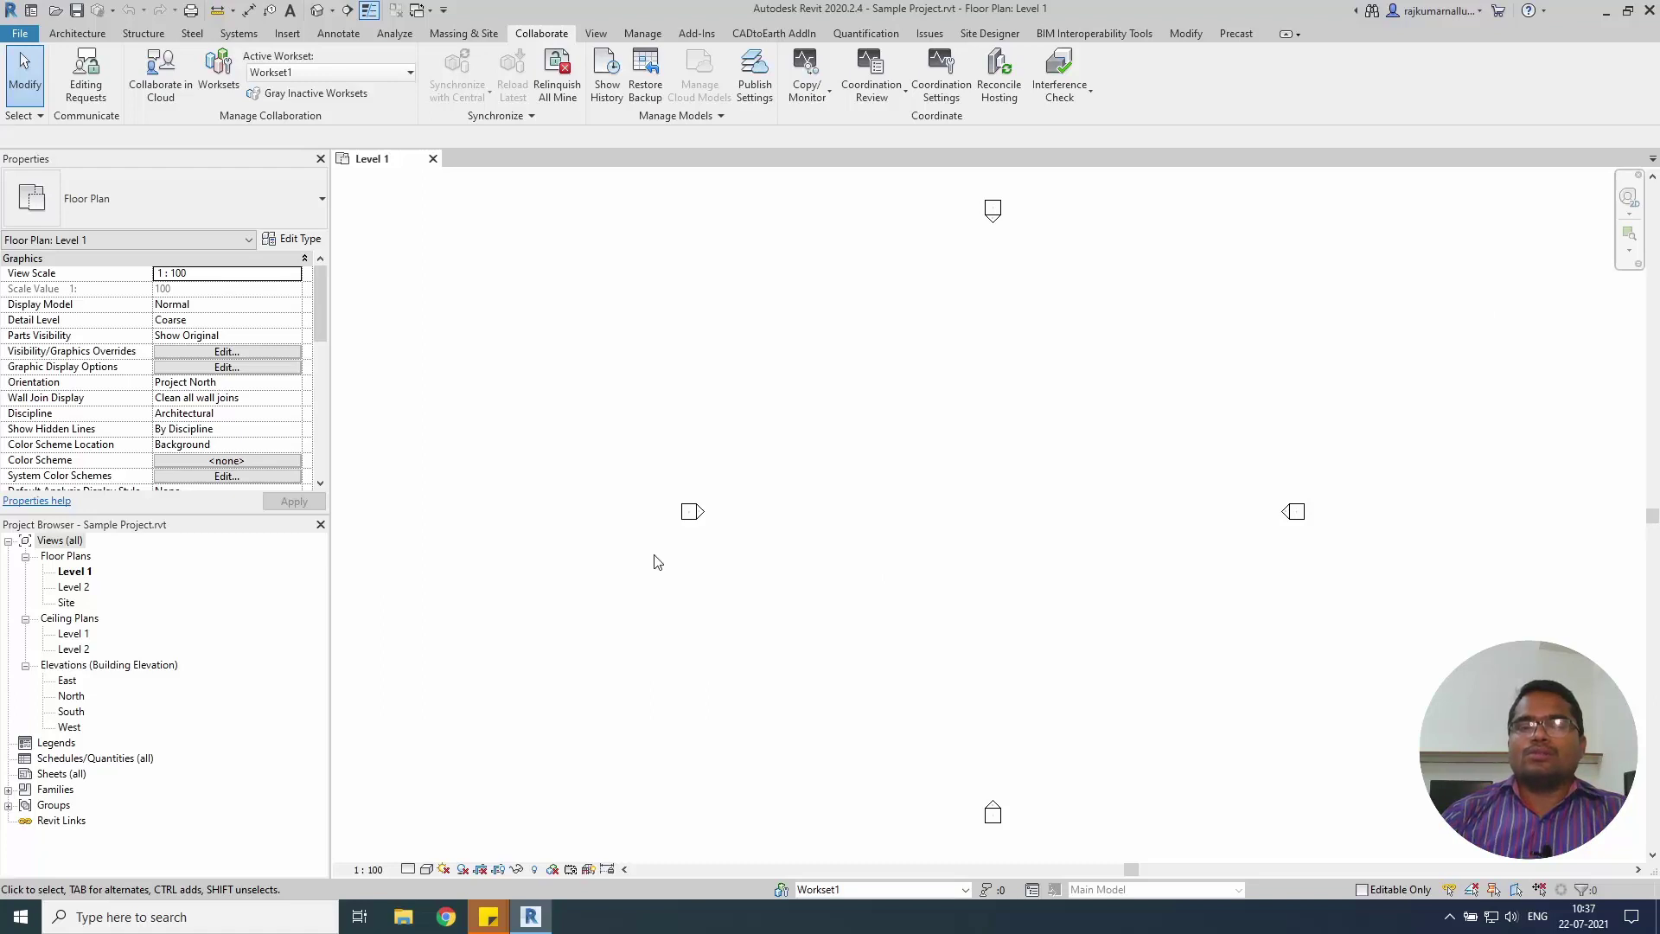
Save as the central model, then draw a 17000 by 10000 rectangle of walls on Level 1.
{"action": "key", "text": "ctrl+s"}
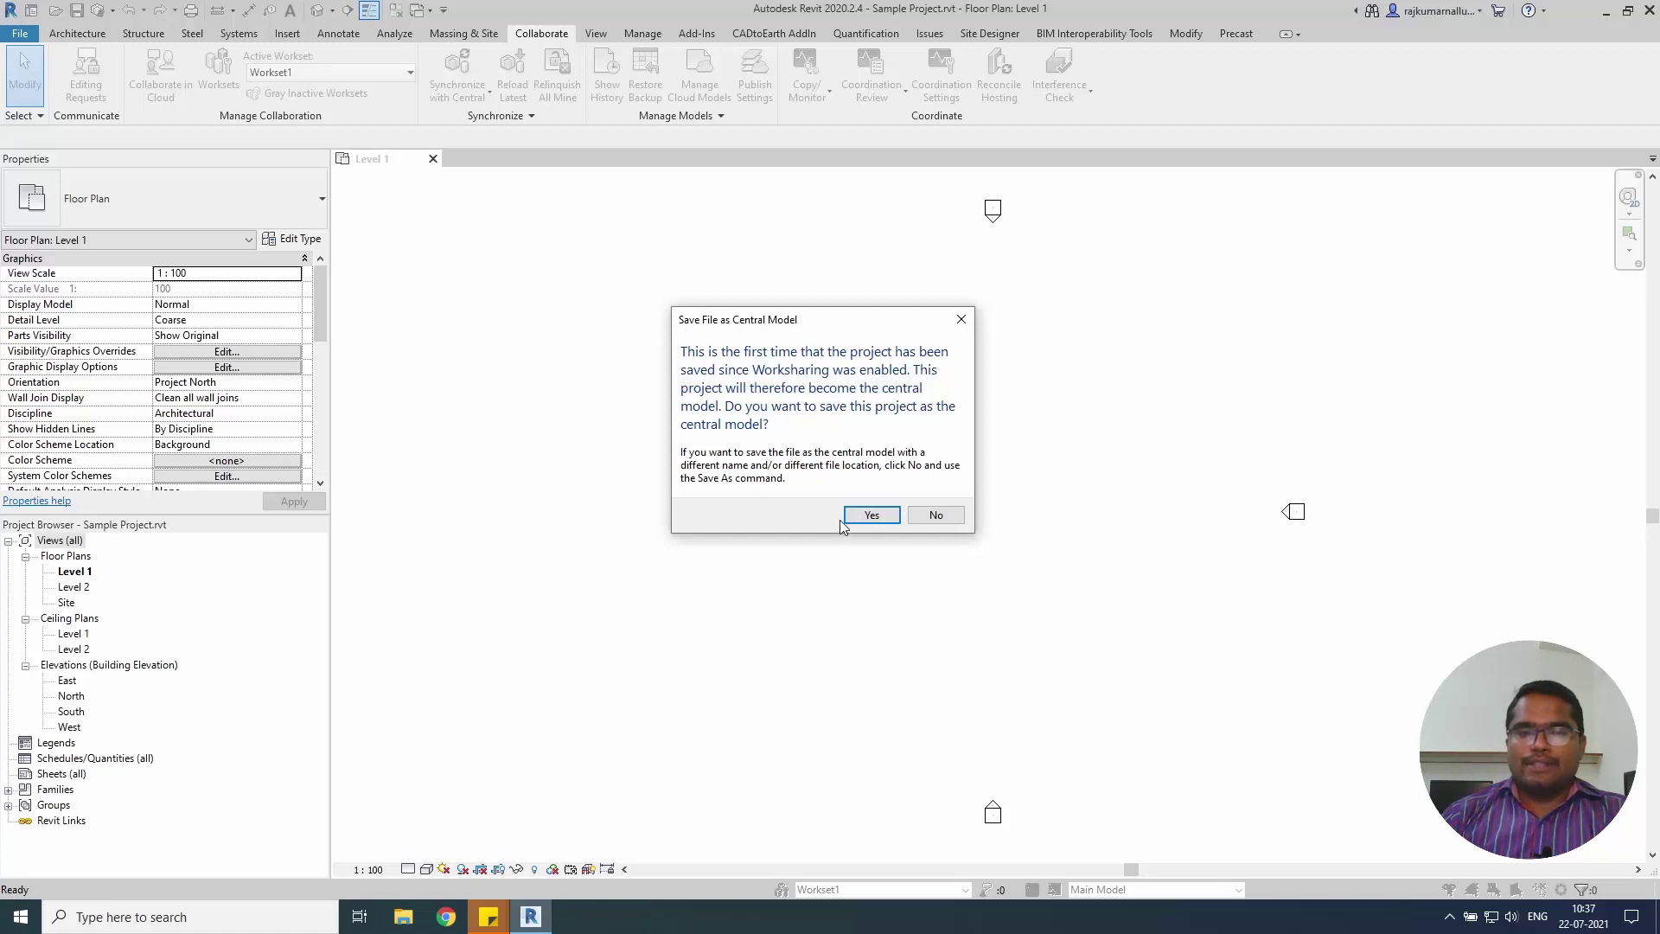
{"action": "left_click", "coordinate": [872, 516]}
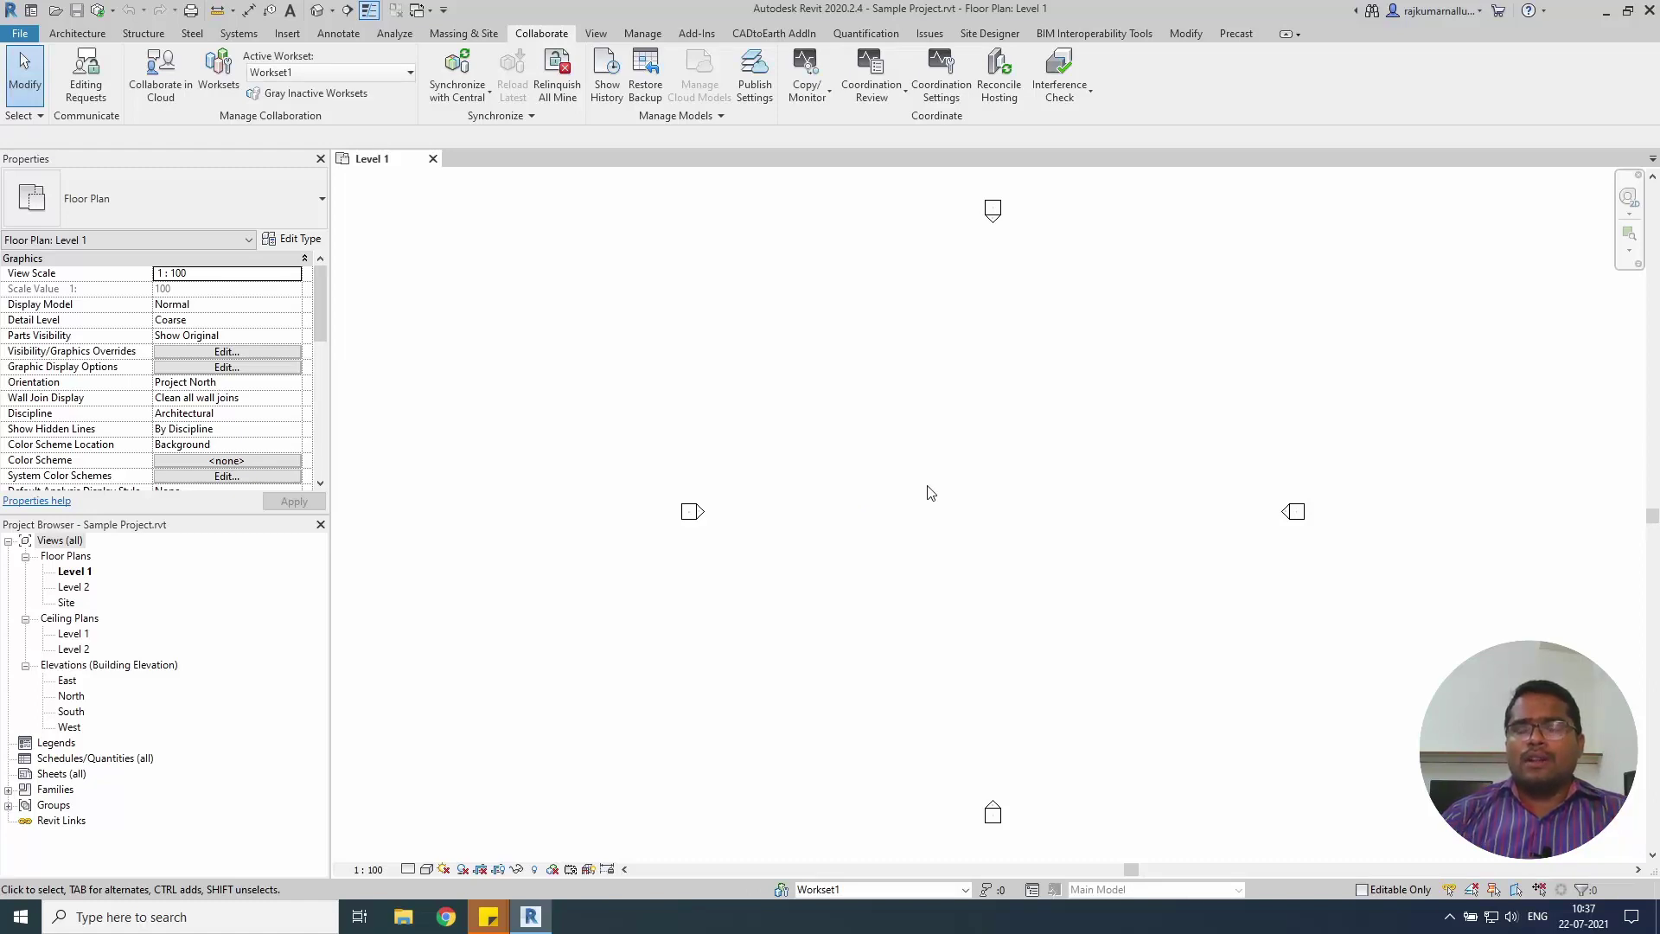
{"action": "key", "text": "w"}
{"action": "key", "text": "a"}
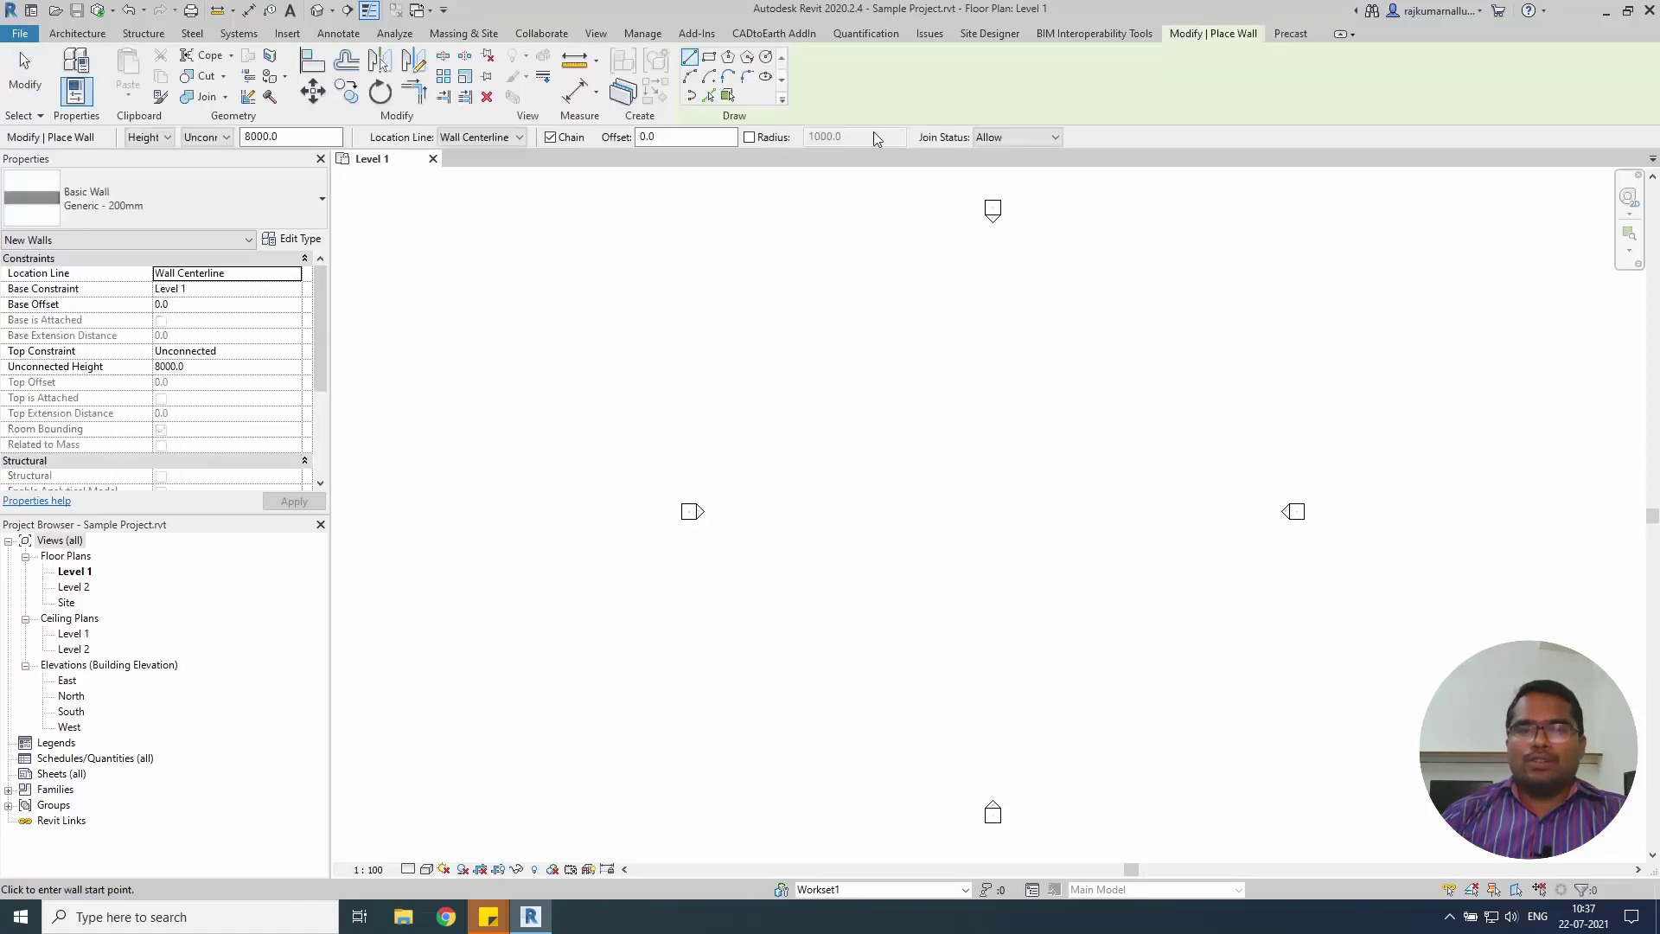
{"action": "left_click", "coordinate": [709, 57]}
{"action": "left_click", "coordinate": [878, 380]}
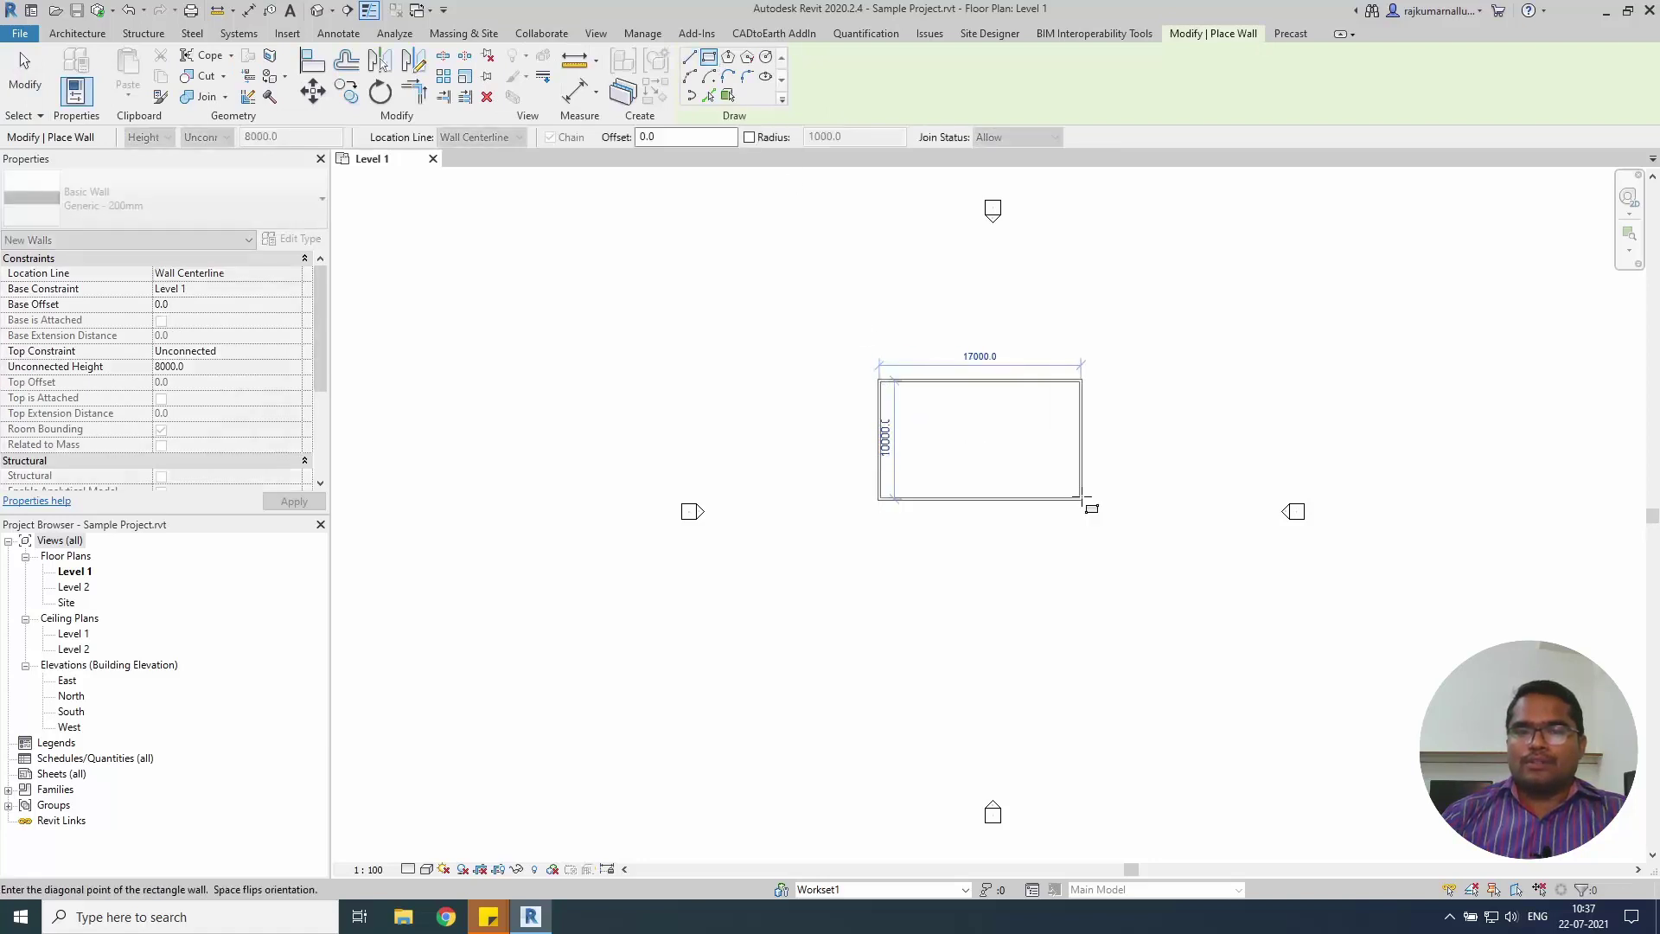
{"action": "left_click", "coordinate": [1081, 487]}
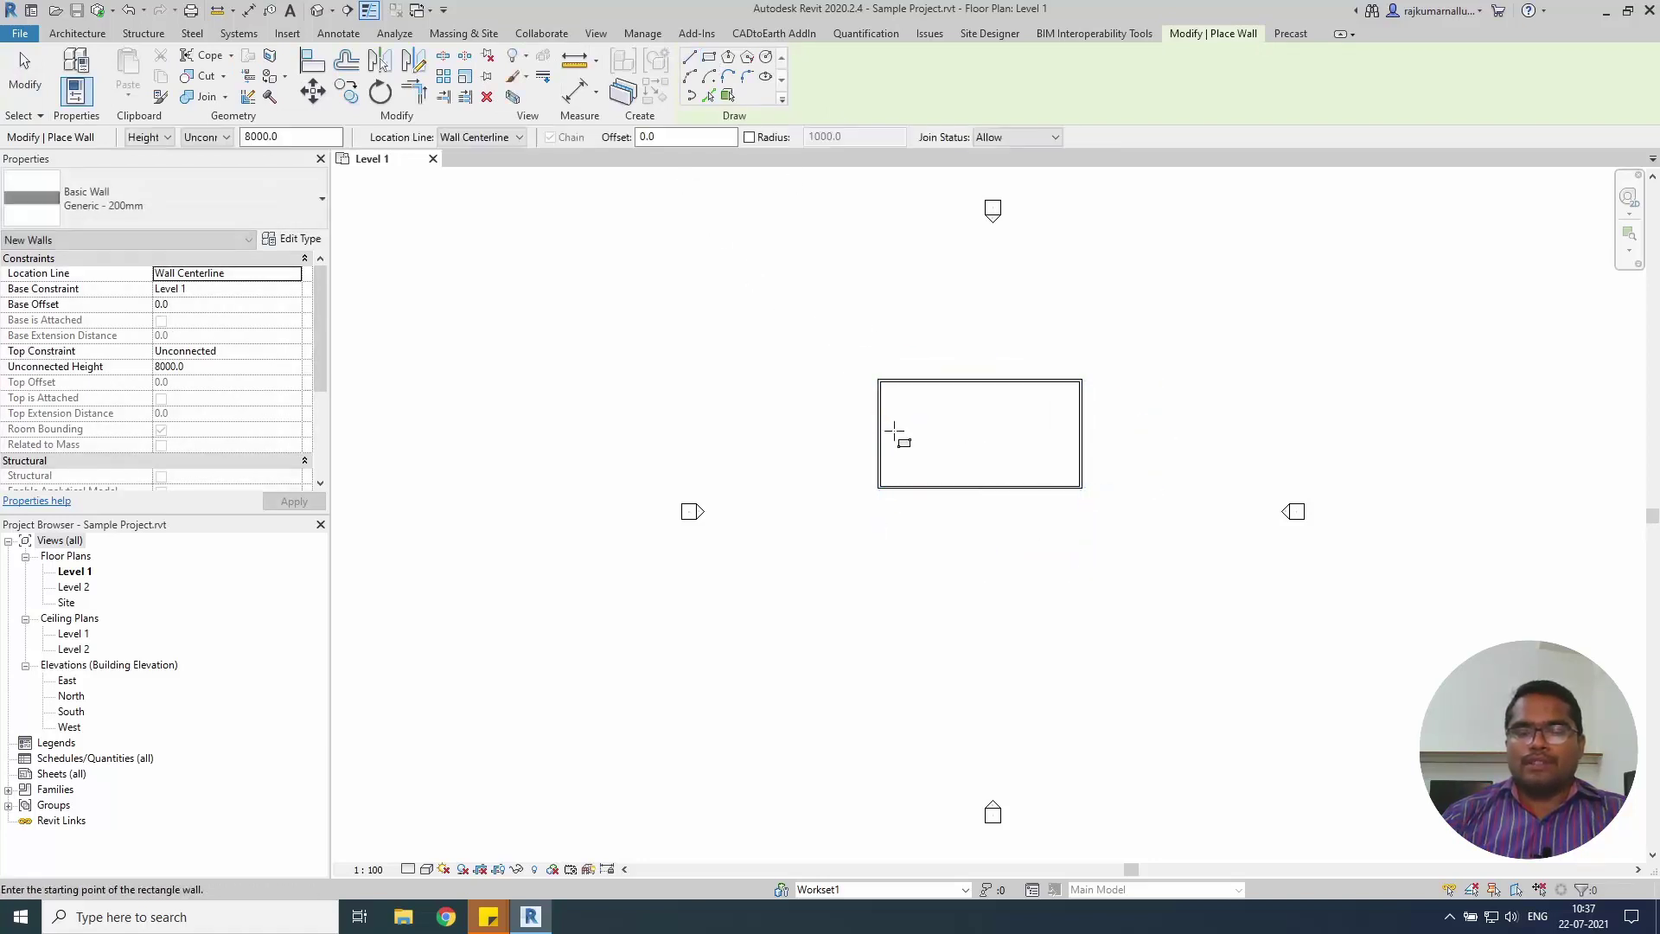
Place M_Fixed 0406 x 0610mm windows along the bottom wall using the WN window tool.
{"action": "key", "text": "w"}
{"action": "key", "text": "n"}
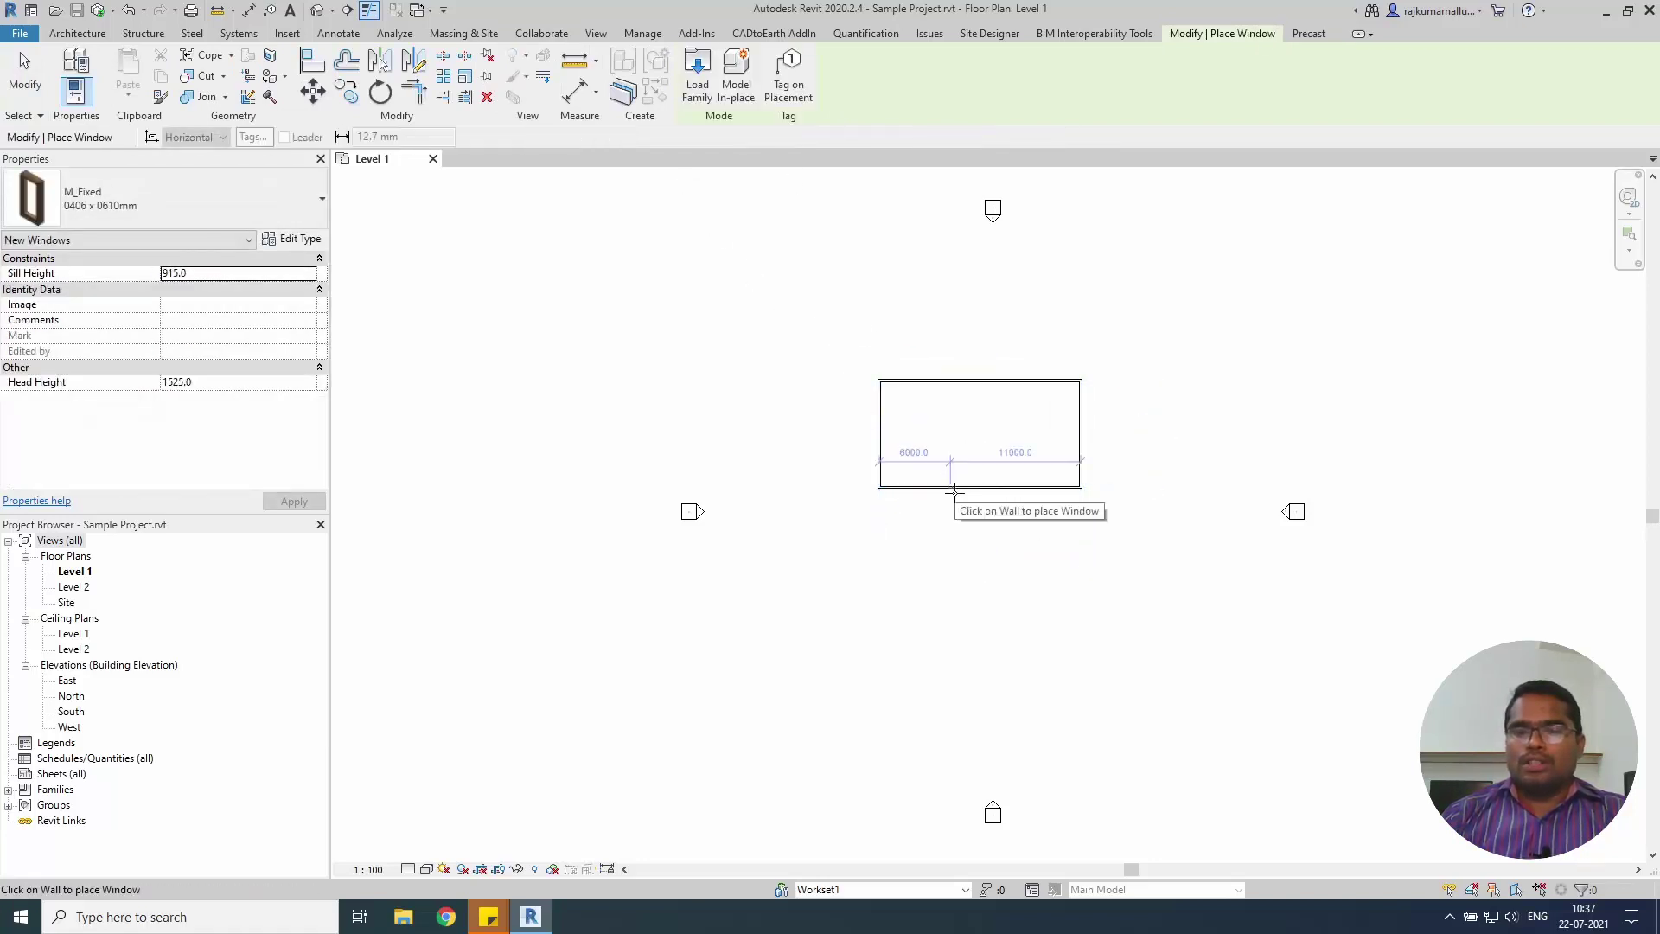
{"action": "scroll", "coordinate": [992, 490], "scroll_direction": "up", "scroll_amount": 2}
{"action": "left_click", "coordinate": [997, 491]}
{"action": "left_click", "coordinate": [1088, 486]}
{"action": "key", "text": "Escape"}
{"action": "key", "text": "Escape"}
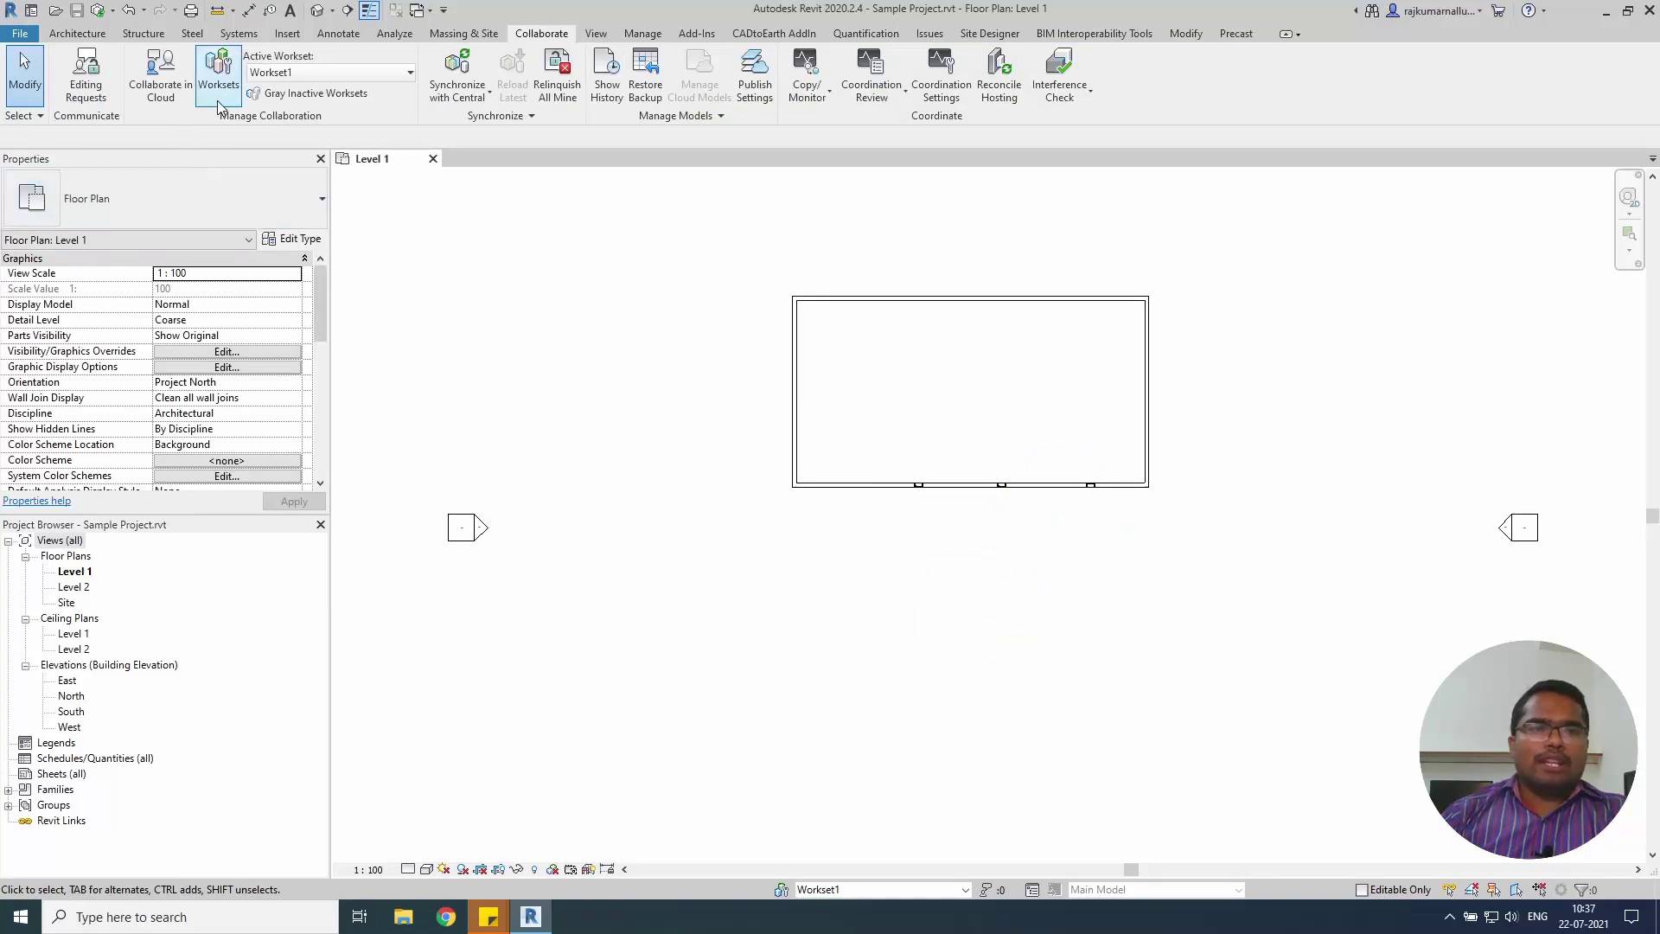
Synchronize with central through modified settings, adding the comment 'Wall modellerd With window'.
{"action": "left_click", "coordinate": [456, 97]}
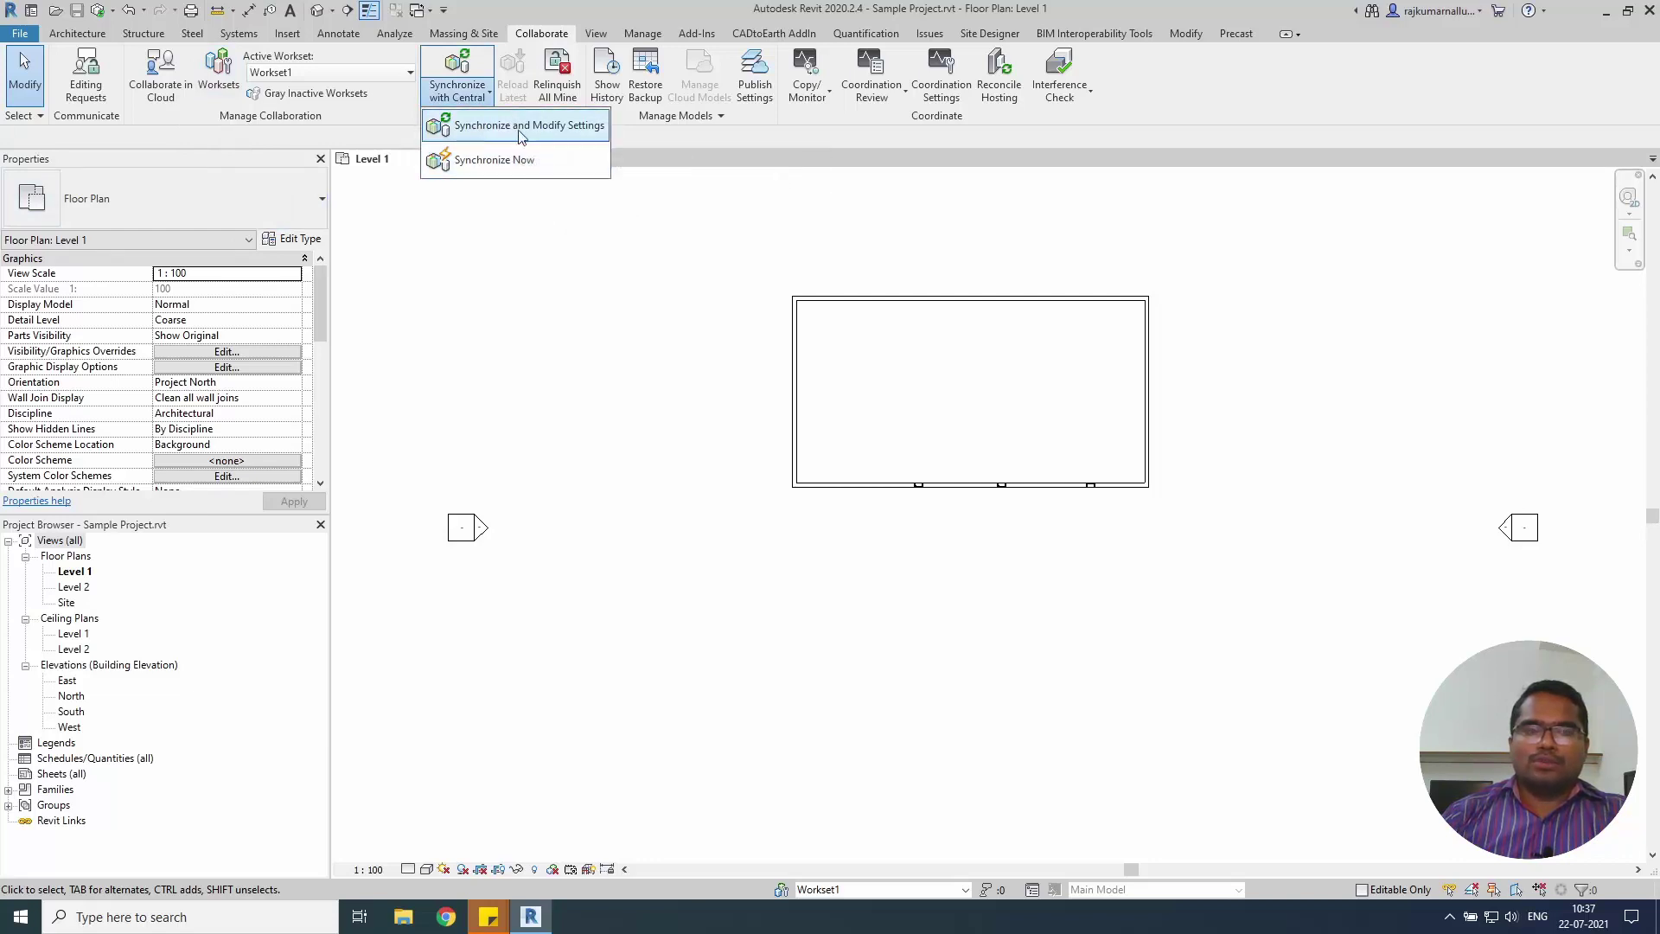
{"action": "left_click", "coordinate": [491, 128]}
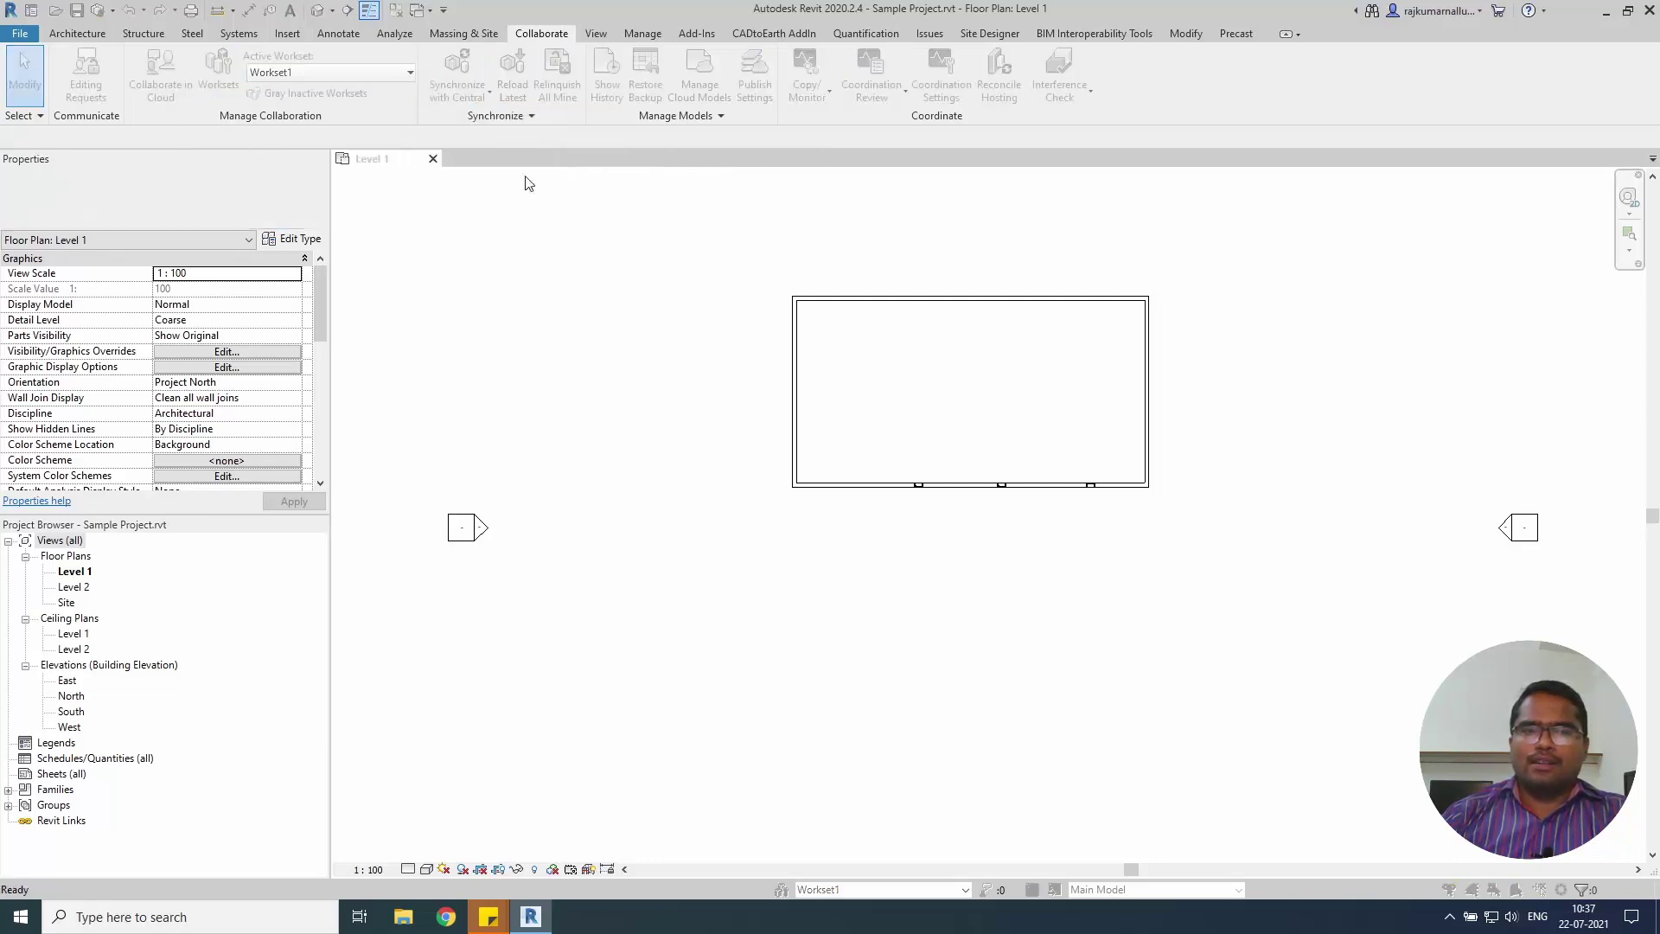
{"action": "left_click_drag", "start_coordinate": [807, 329], "coordinate": [853, 242]}
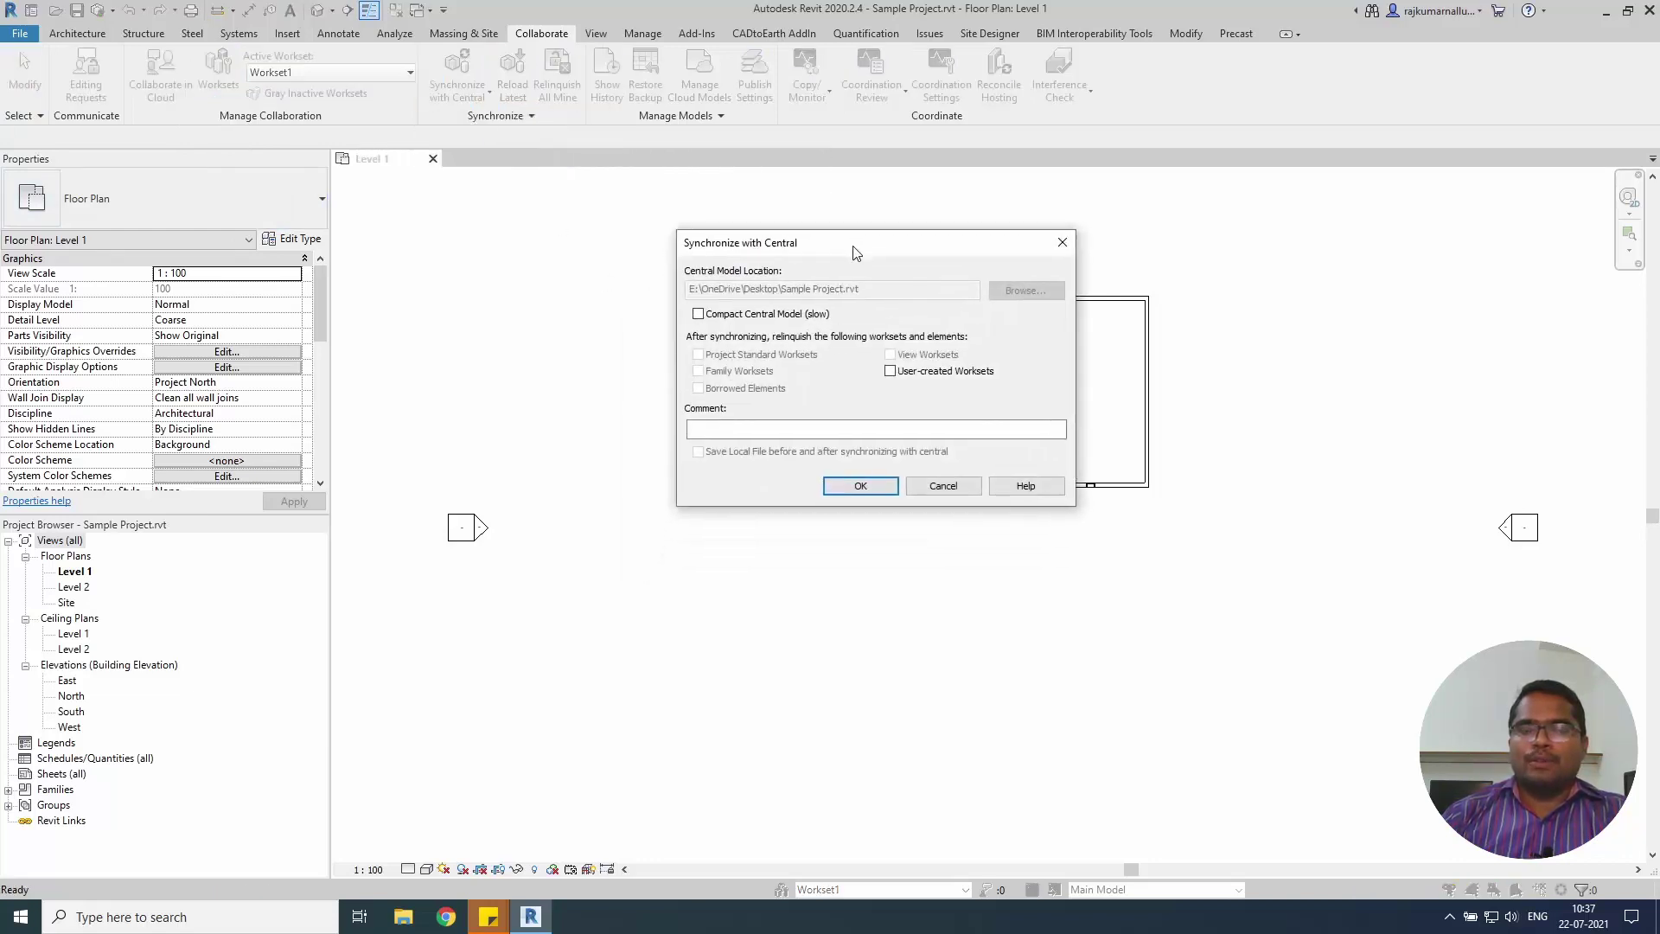
{"action": "left_click", "coordinate": [788, 427]}
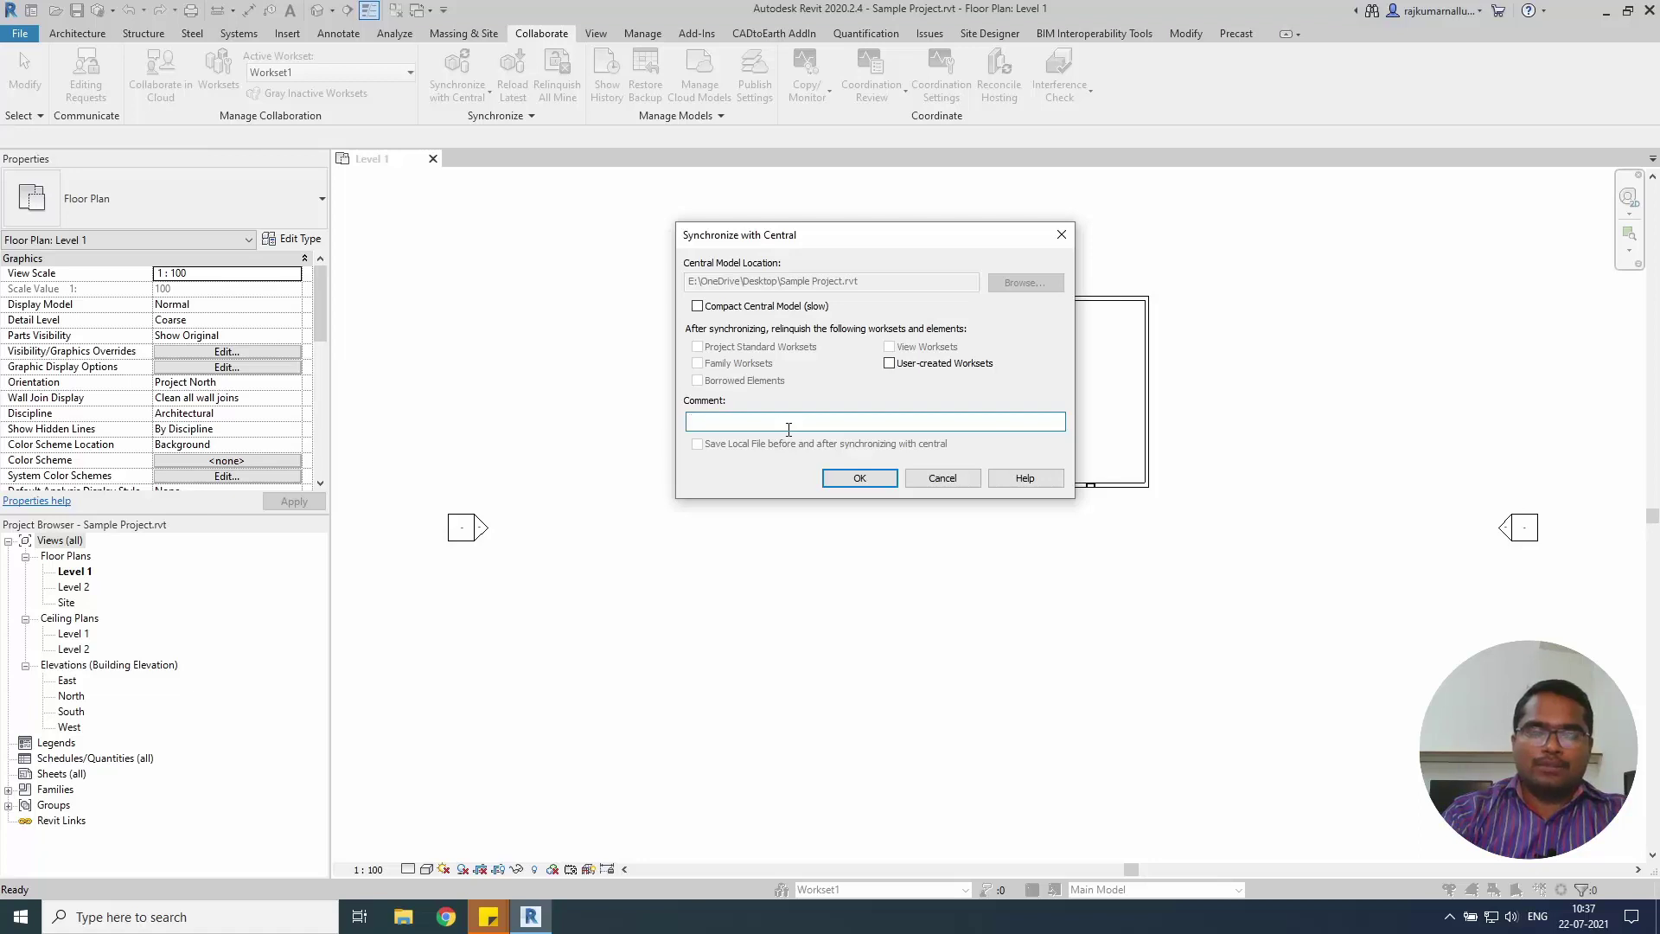
{"action": "type", "text": "Wall m"}
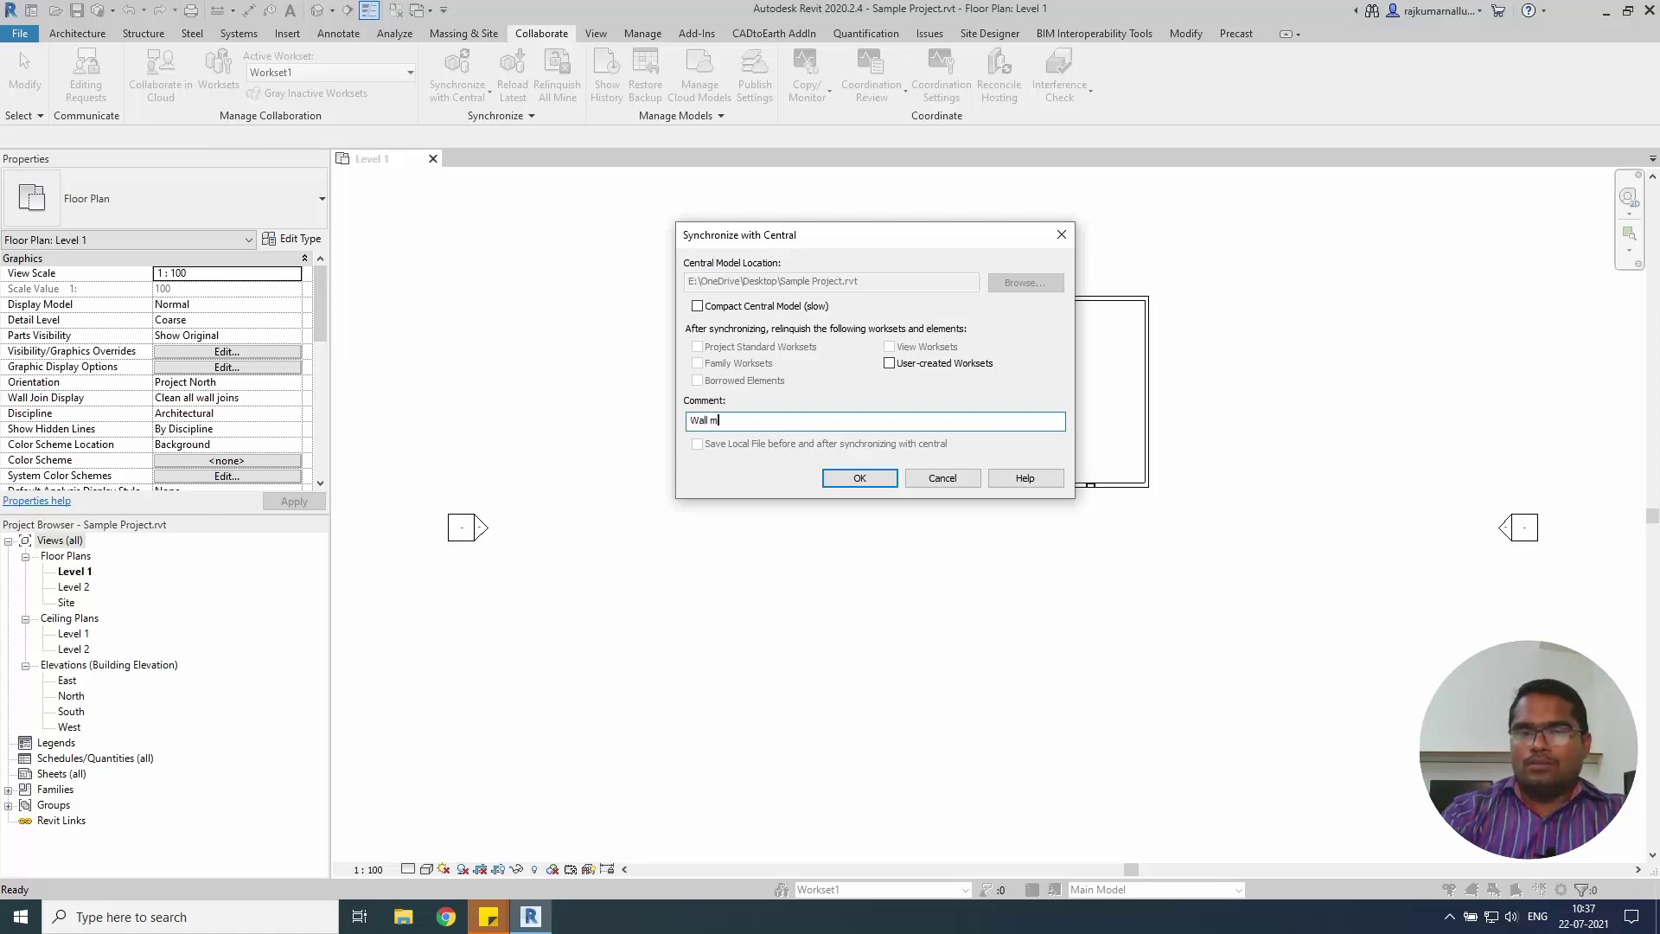
{"action": "type", "text": "odellerd "}
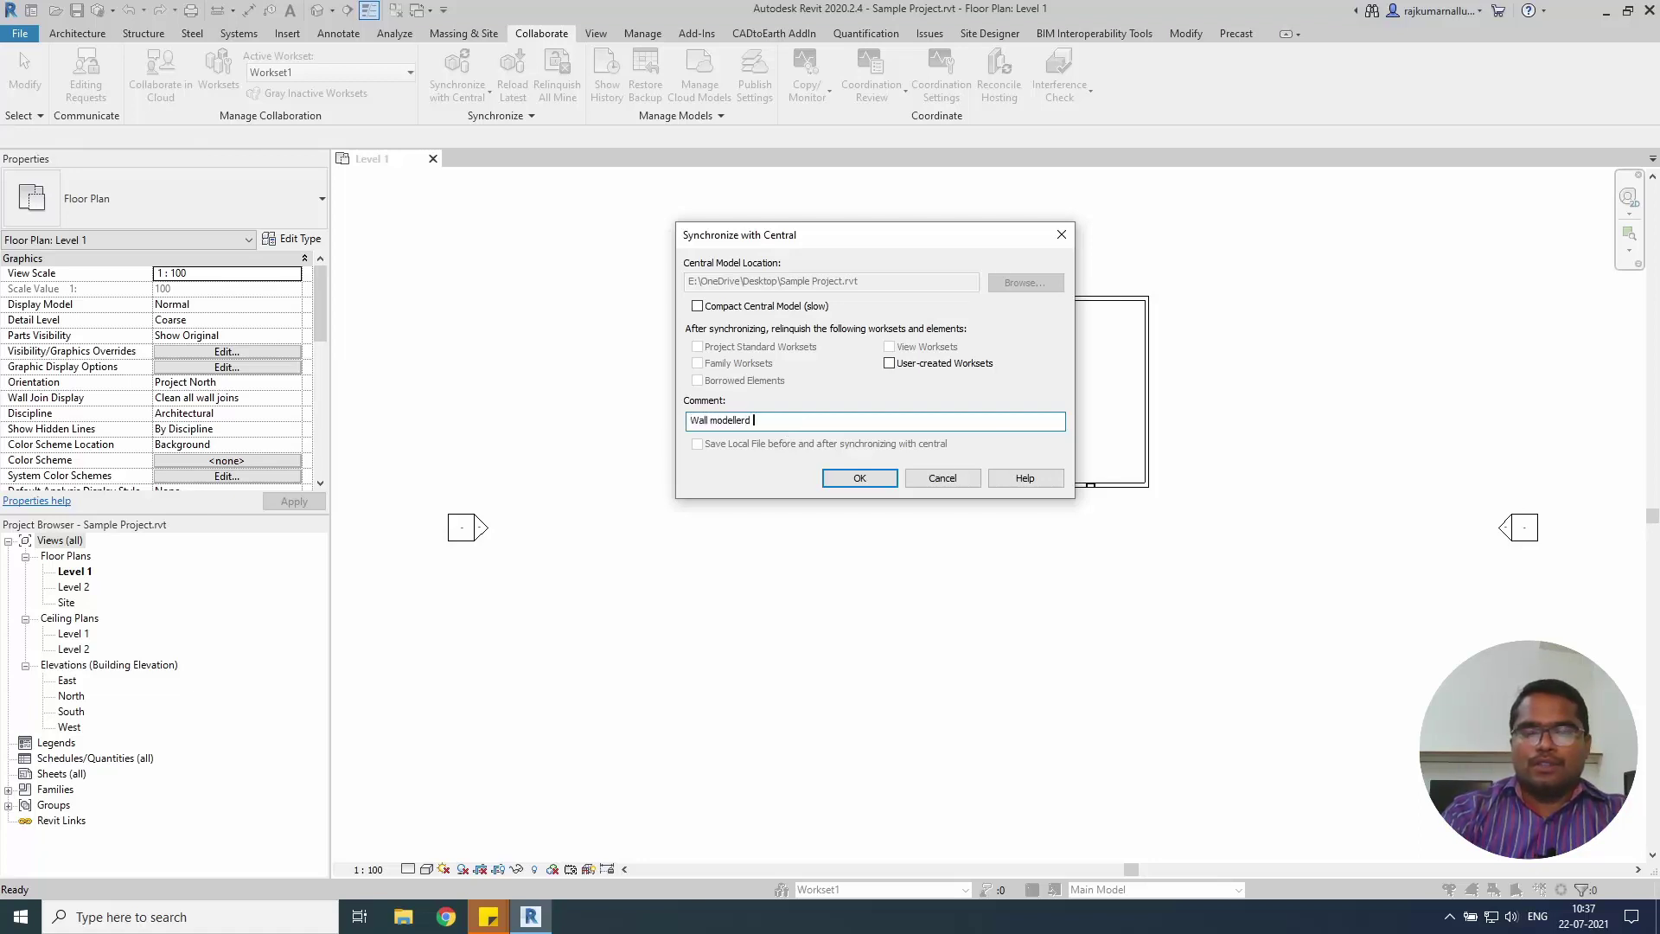
{"action": "type", "text": "With wi"}
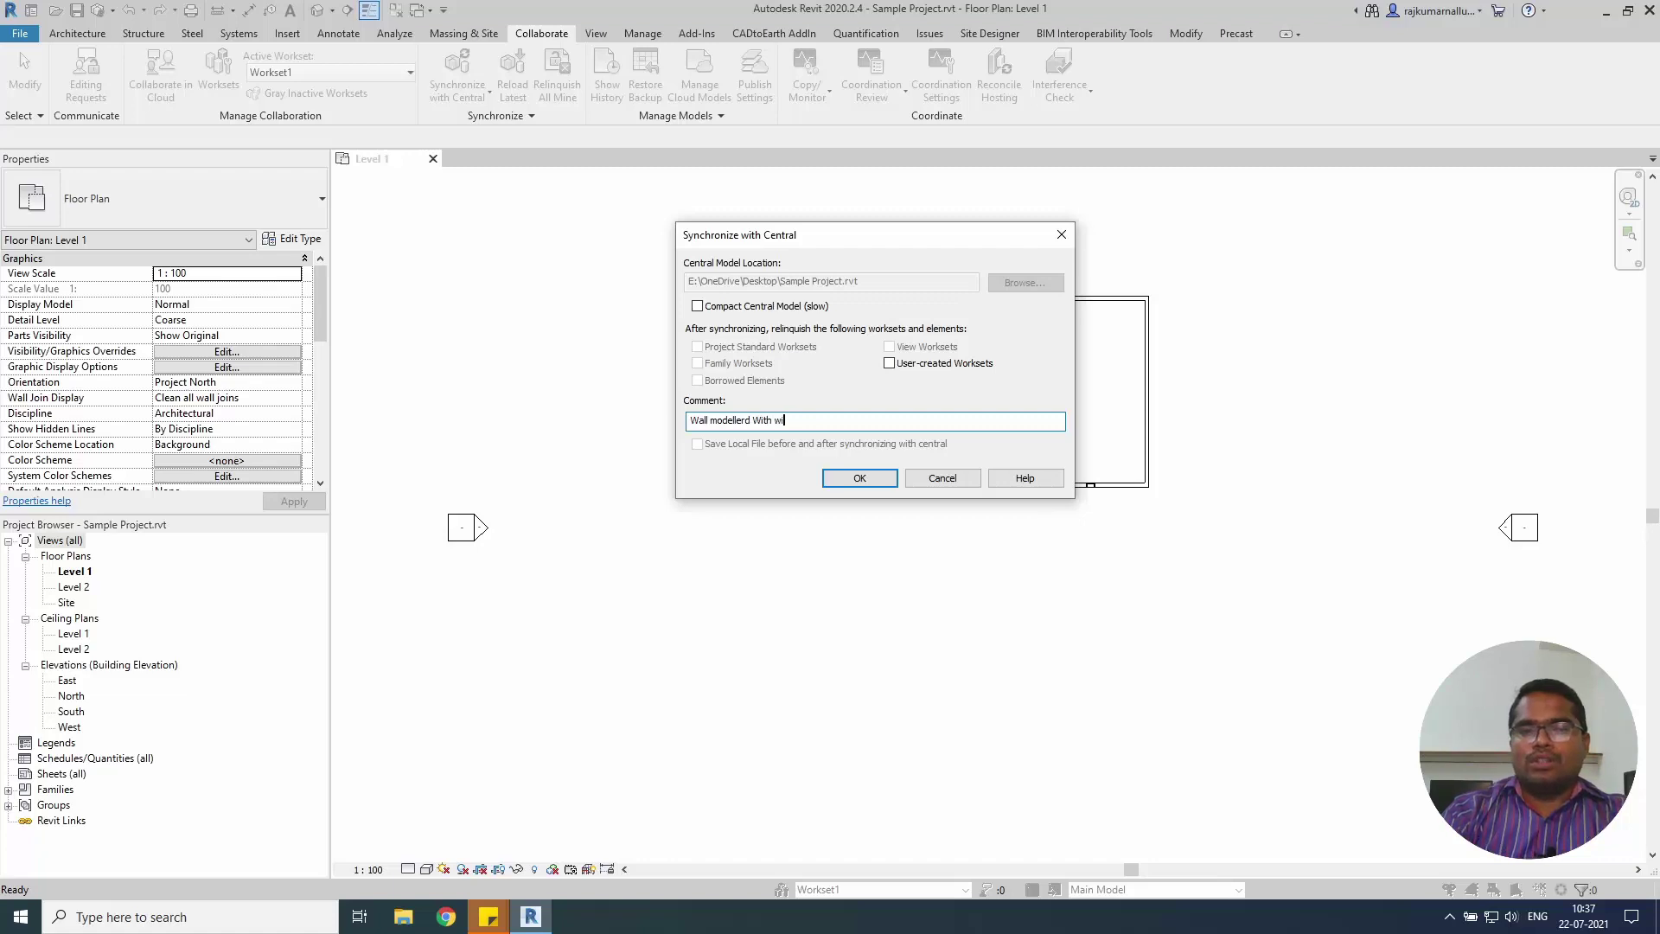
{"action": "type", "text": "ndow"}
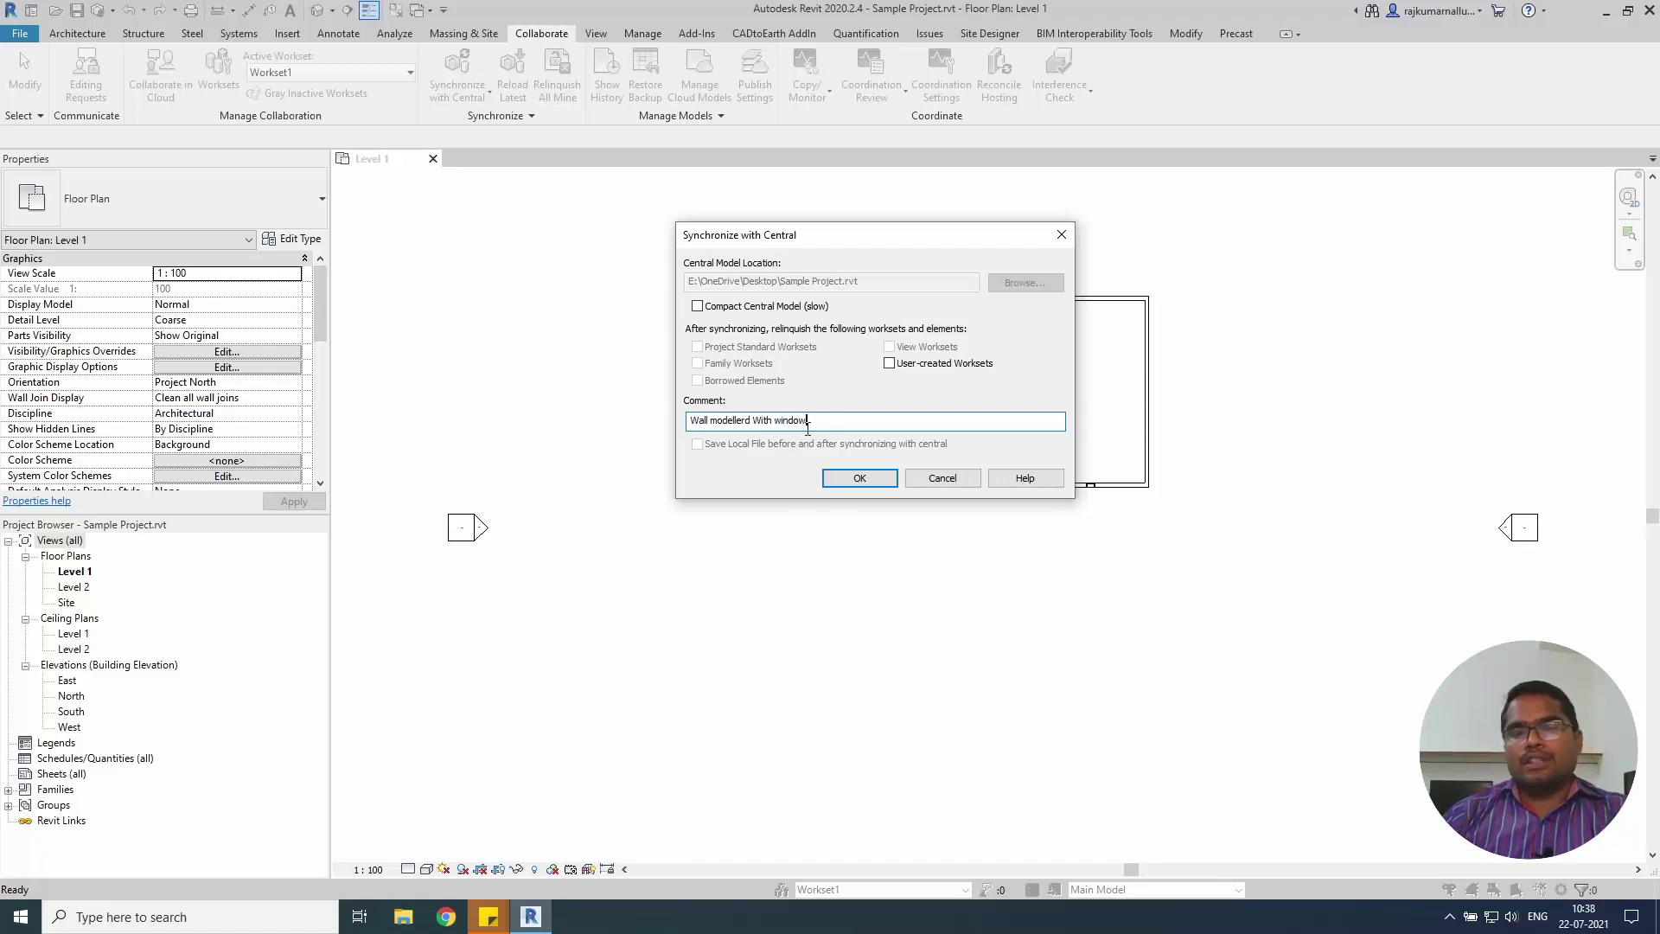
{"action": "left_click_drag", "start_coordinate": [809, 421], "coordinate": [687, 421]}
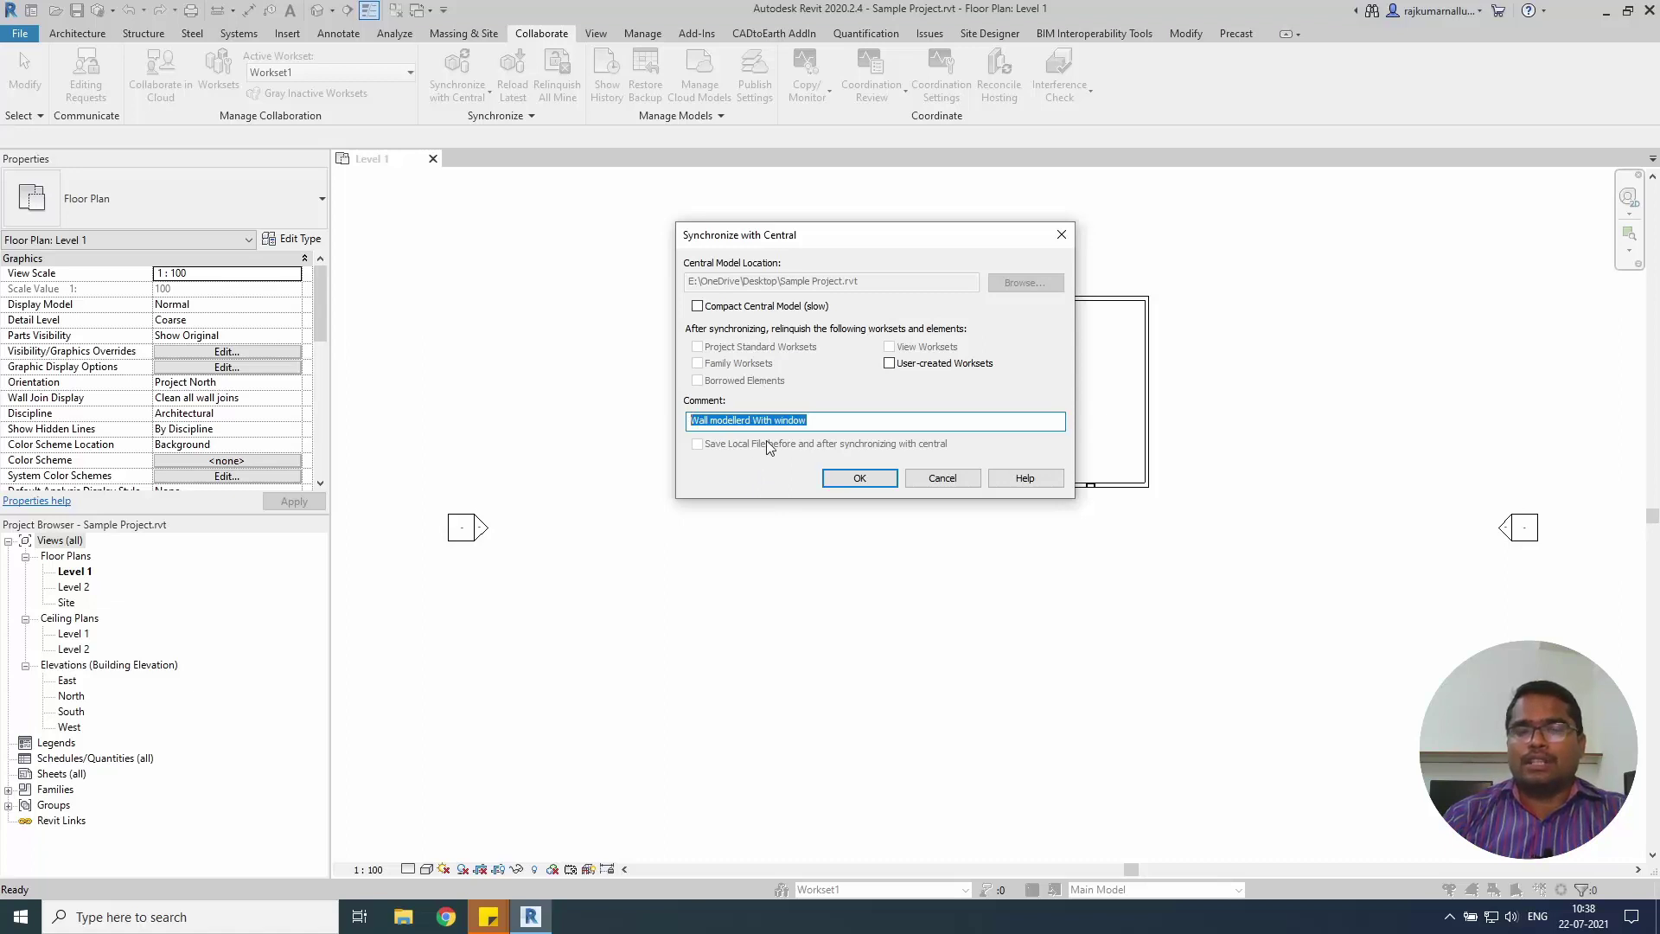
{"action": "left_click", "coordinate": [865, 480]}
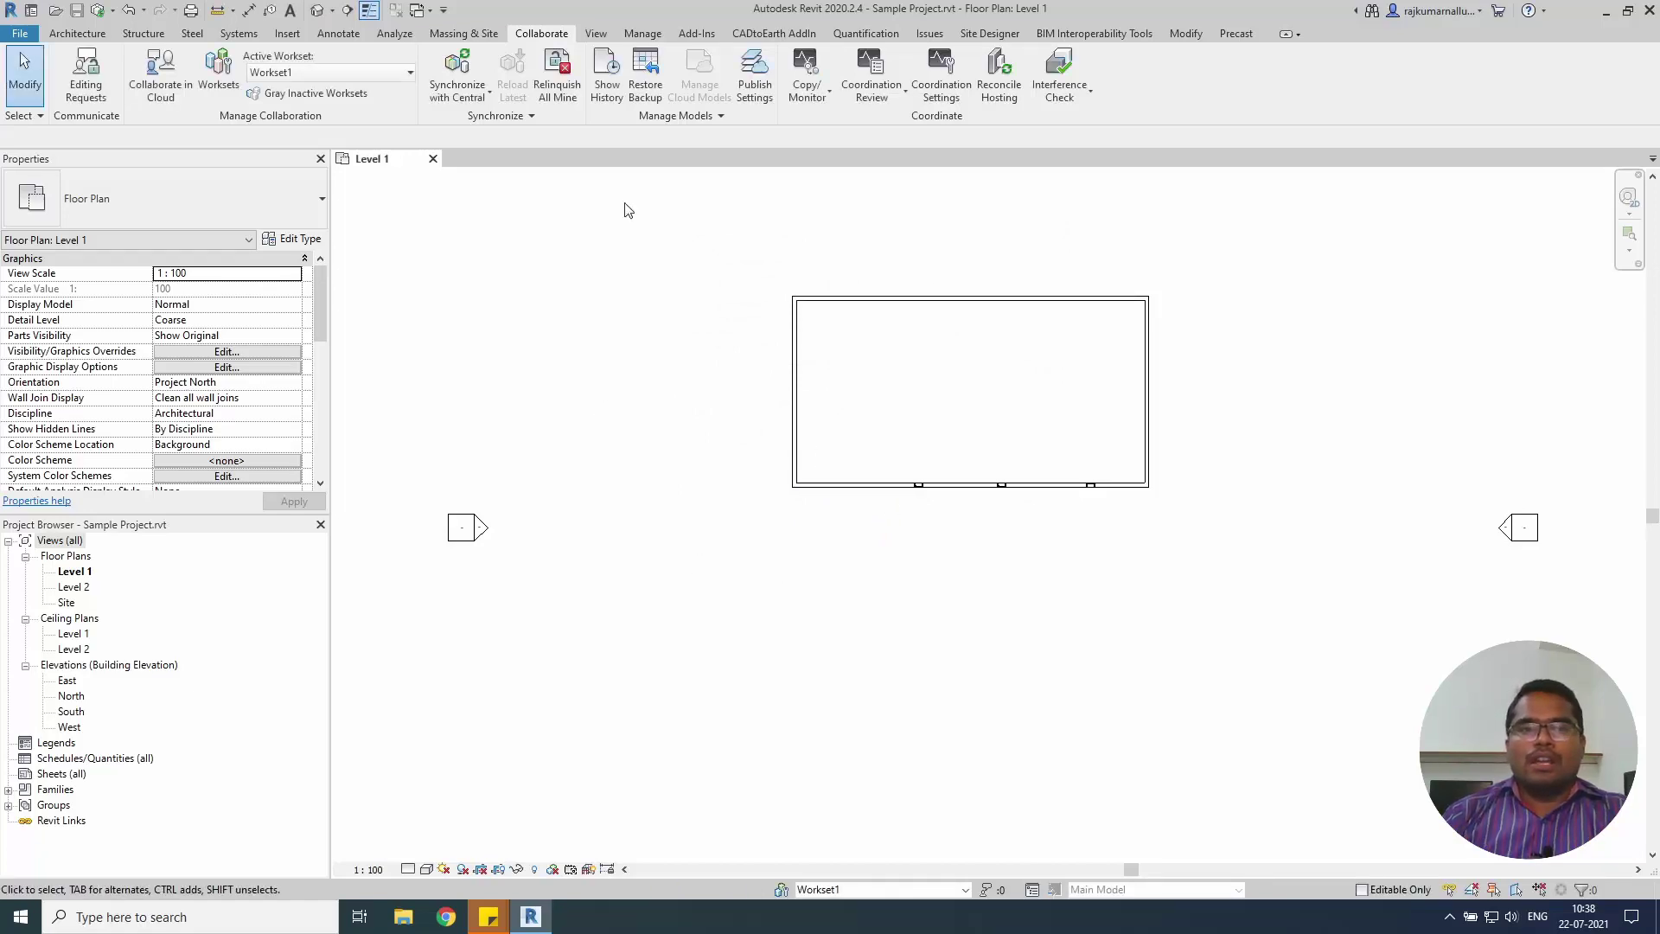
{"action": "left_click", "coordinate": [607, 73]}
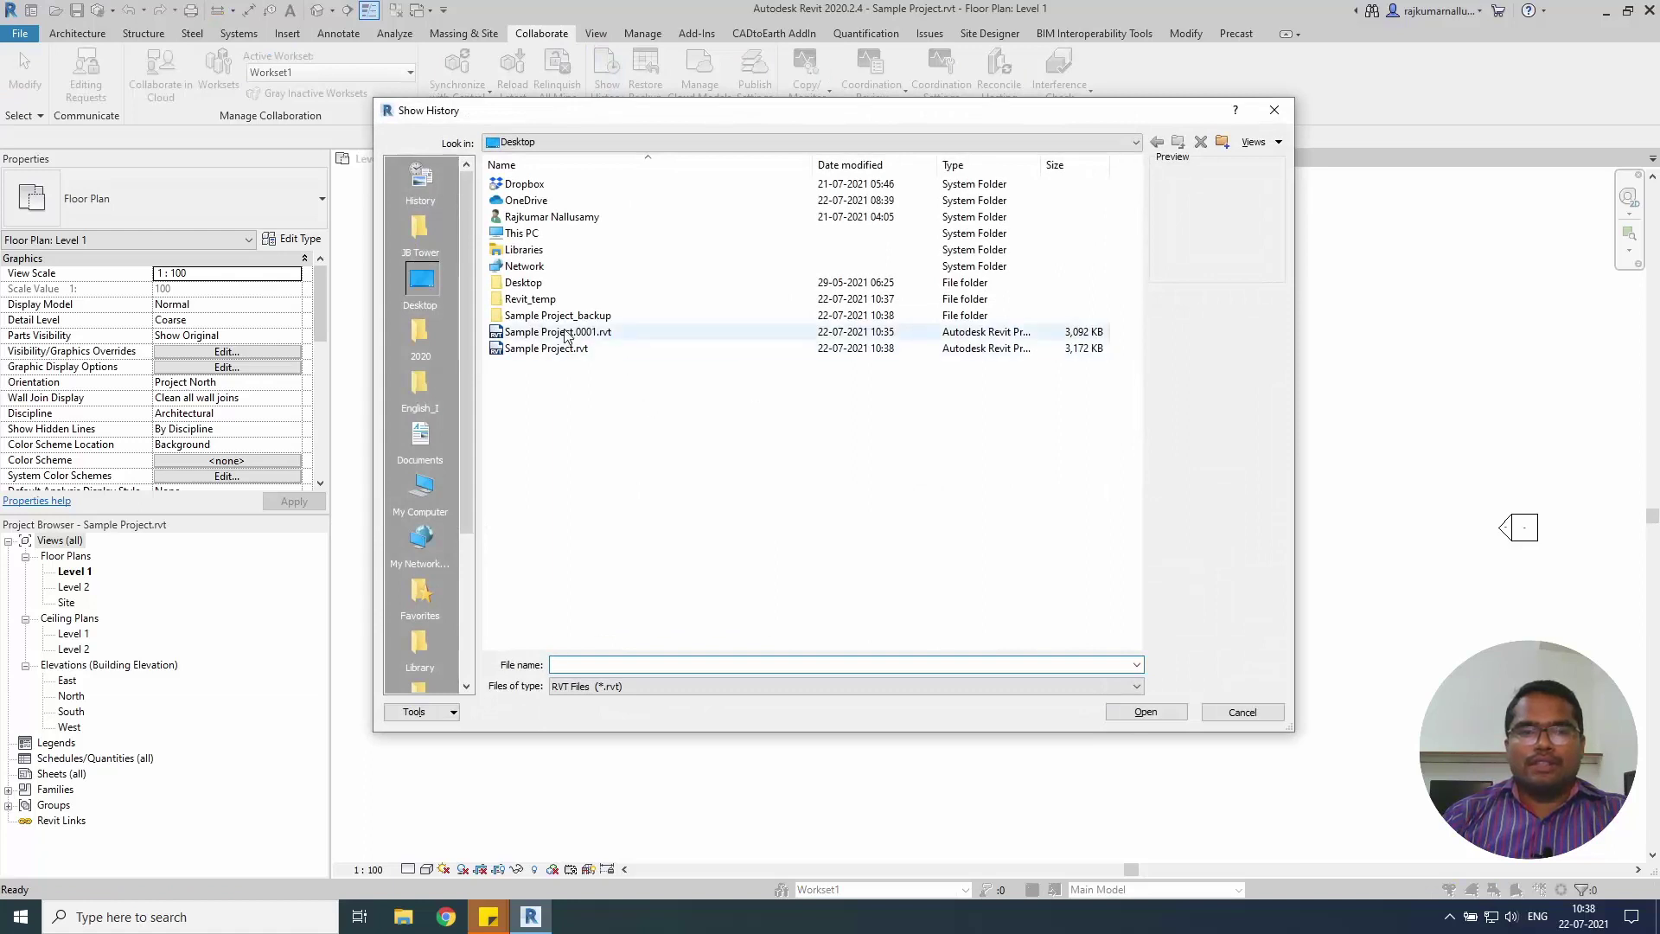
{"action": "left_click", "coordinate": [557, 348]}
{"action": "left_click", "coordinate": [1134, 713]}
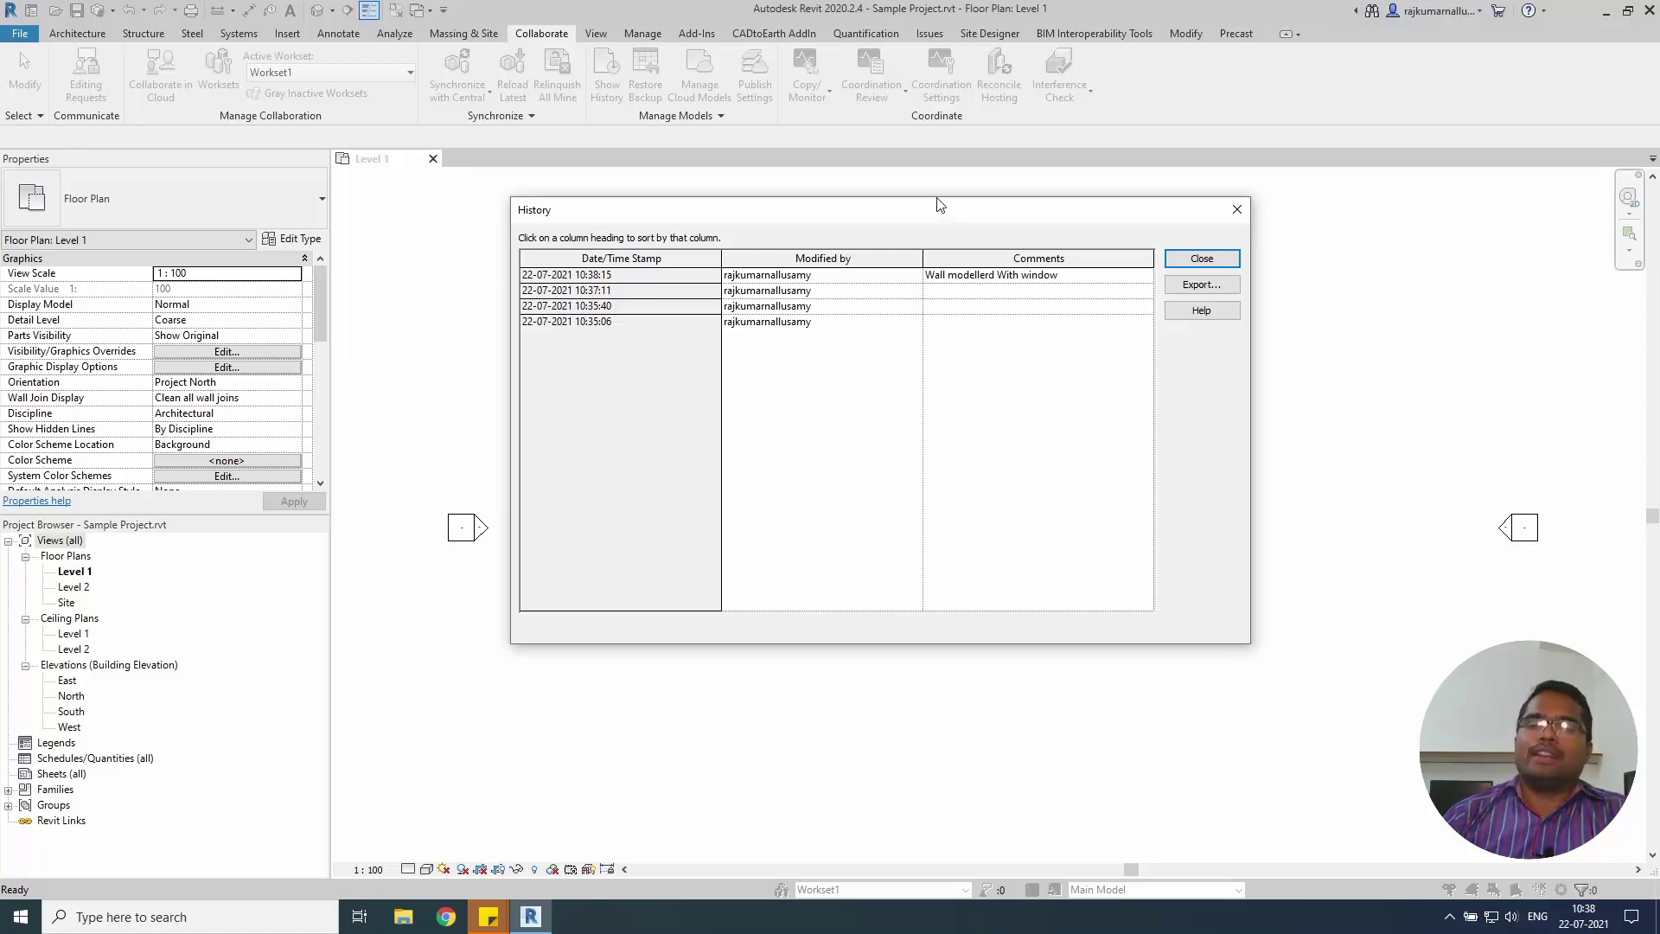
{"action": "left_click_drag", "start_coordinate": [942, 208], "coordinate": [972, 219]}
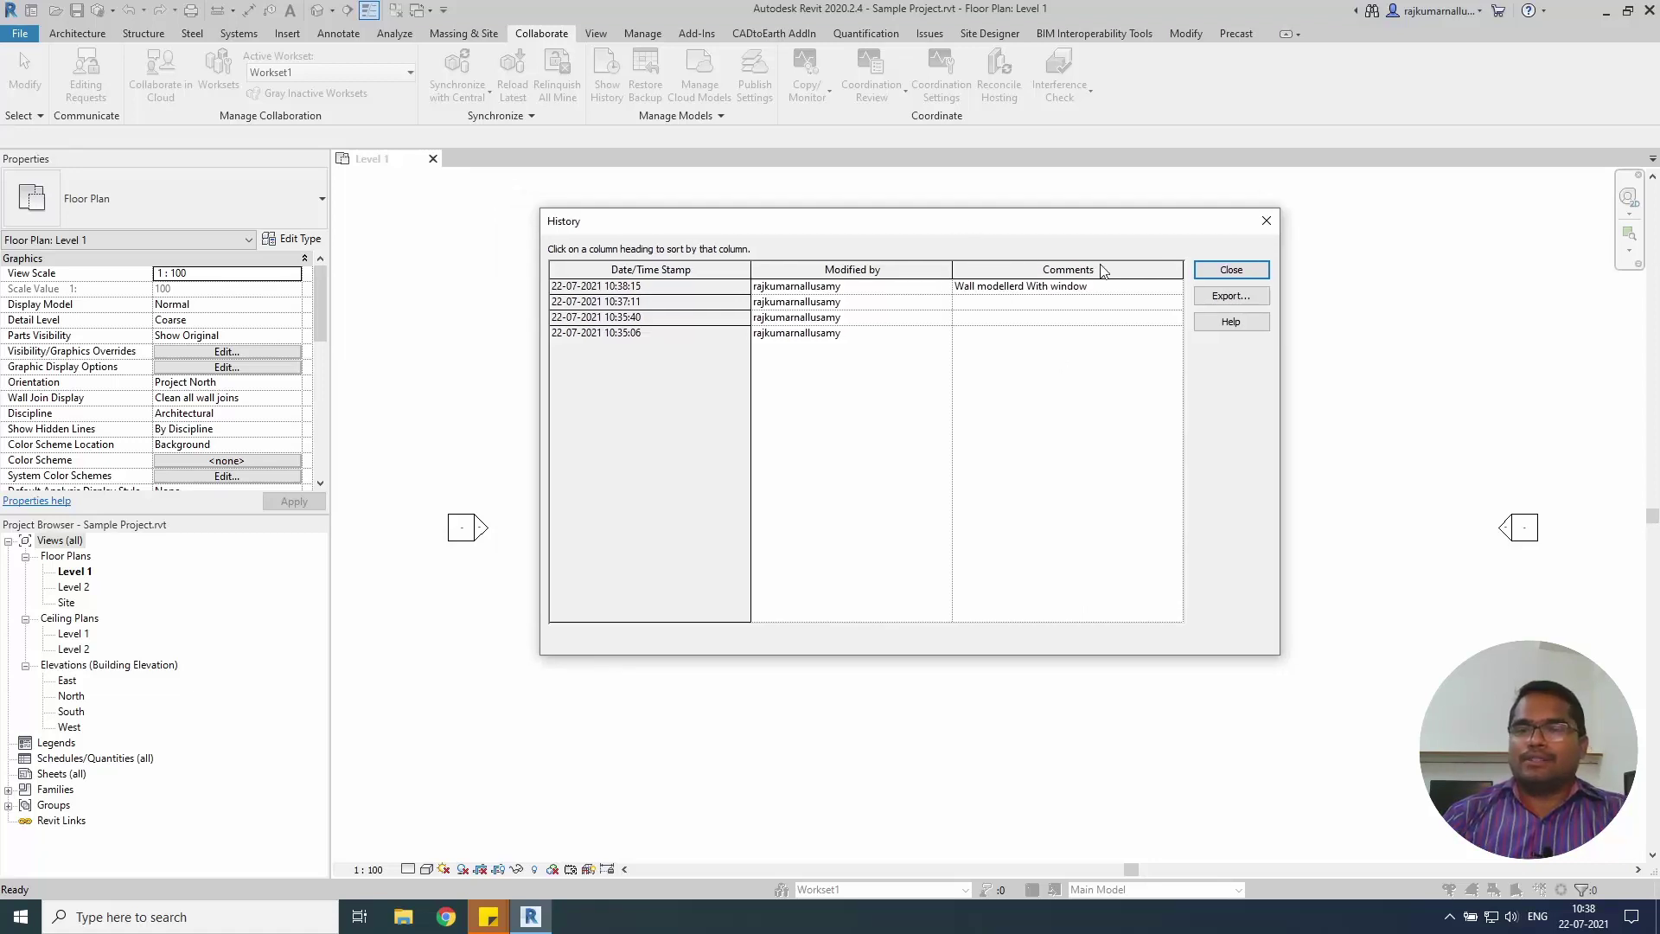
{"action": "left_click", "coordinate": [1226, 275]}
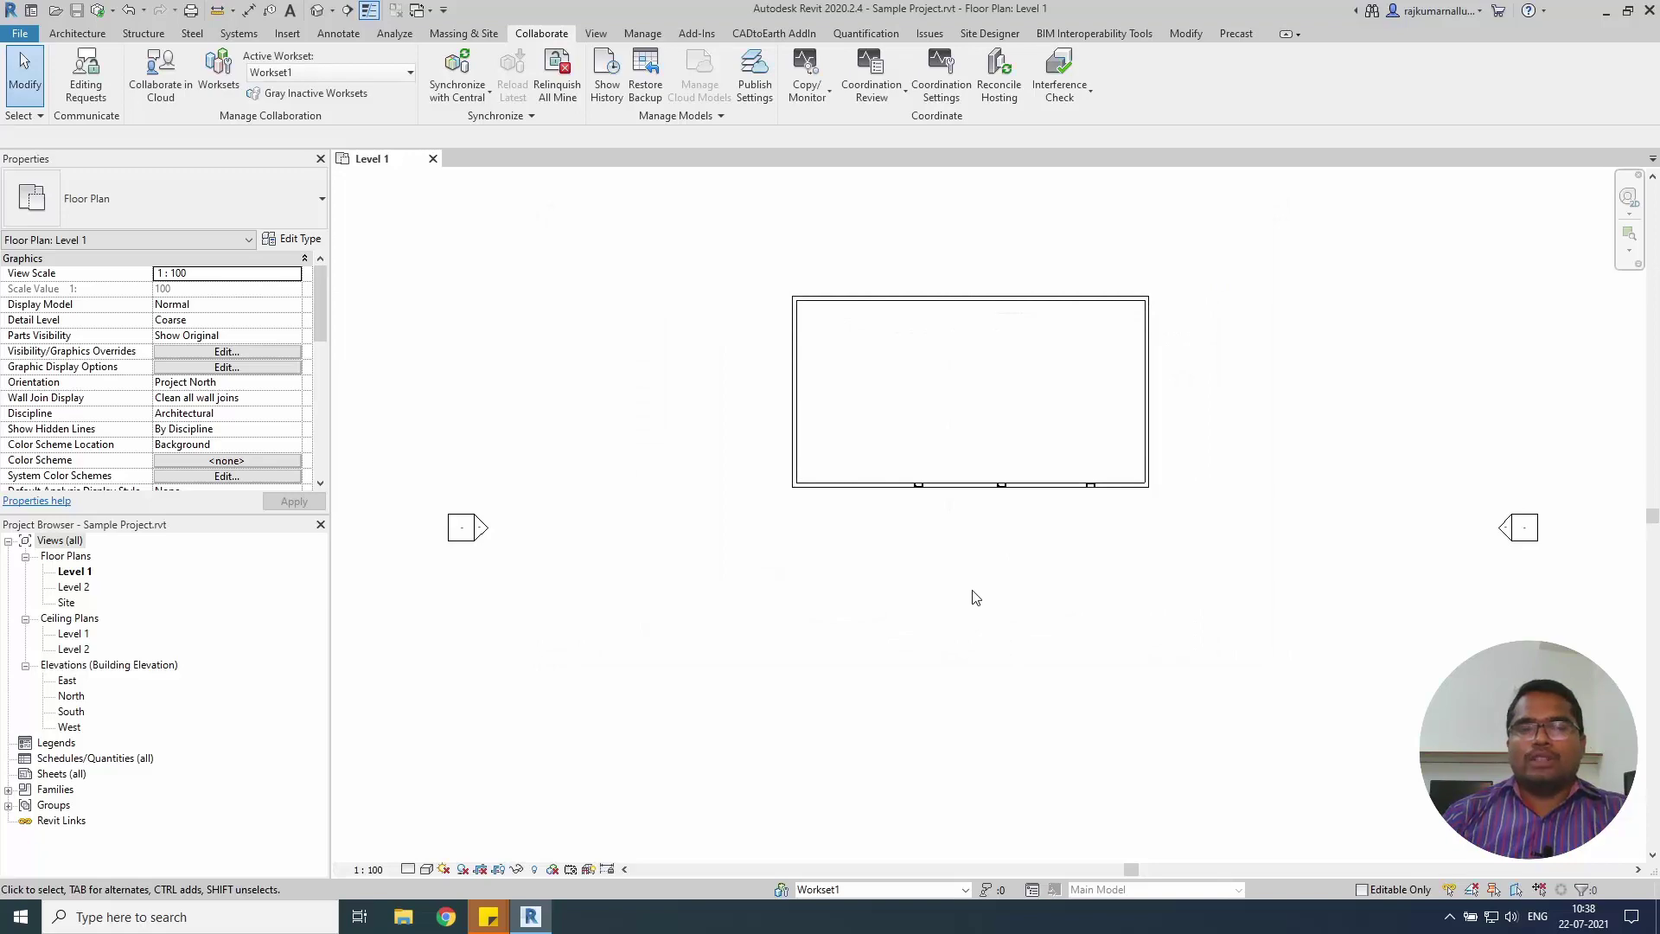
Close the project and reopen Sample Project.rvt detached from central, discarding its worksets.
{"action": "left_click", "coordinate": [433, 158]}
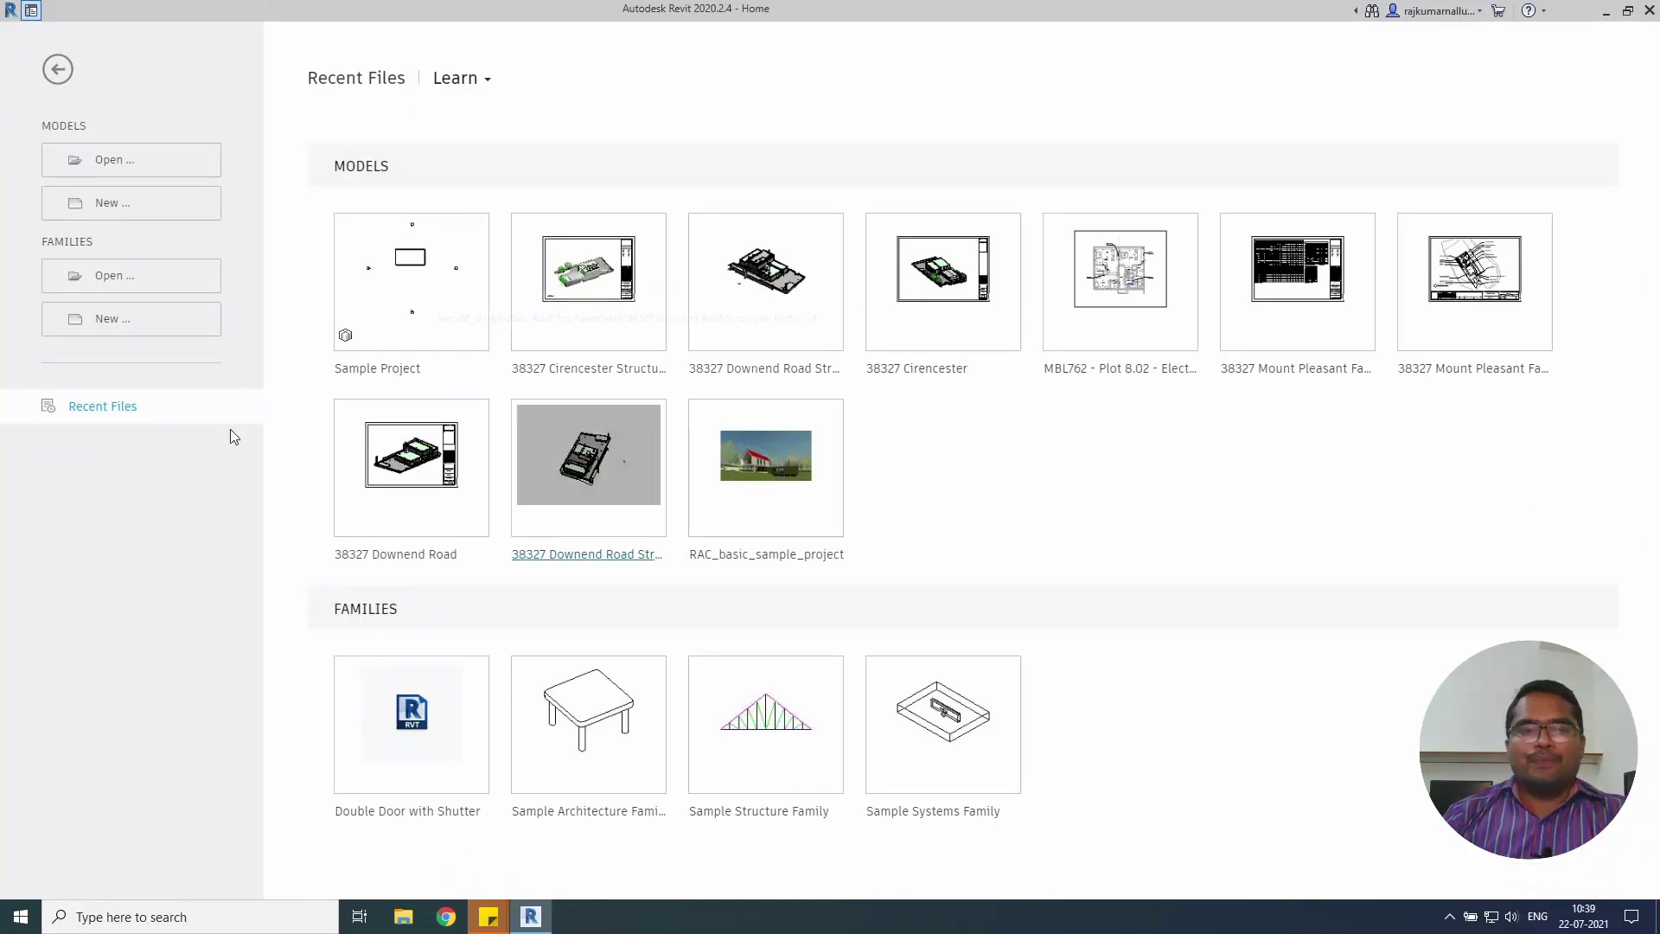
{"action": "left_click", "coordinate": [105, 159]}
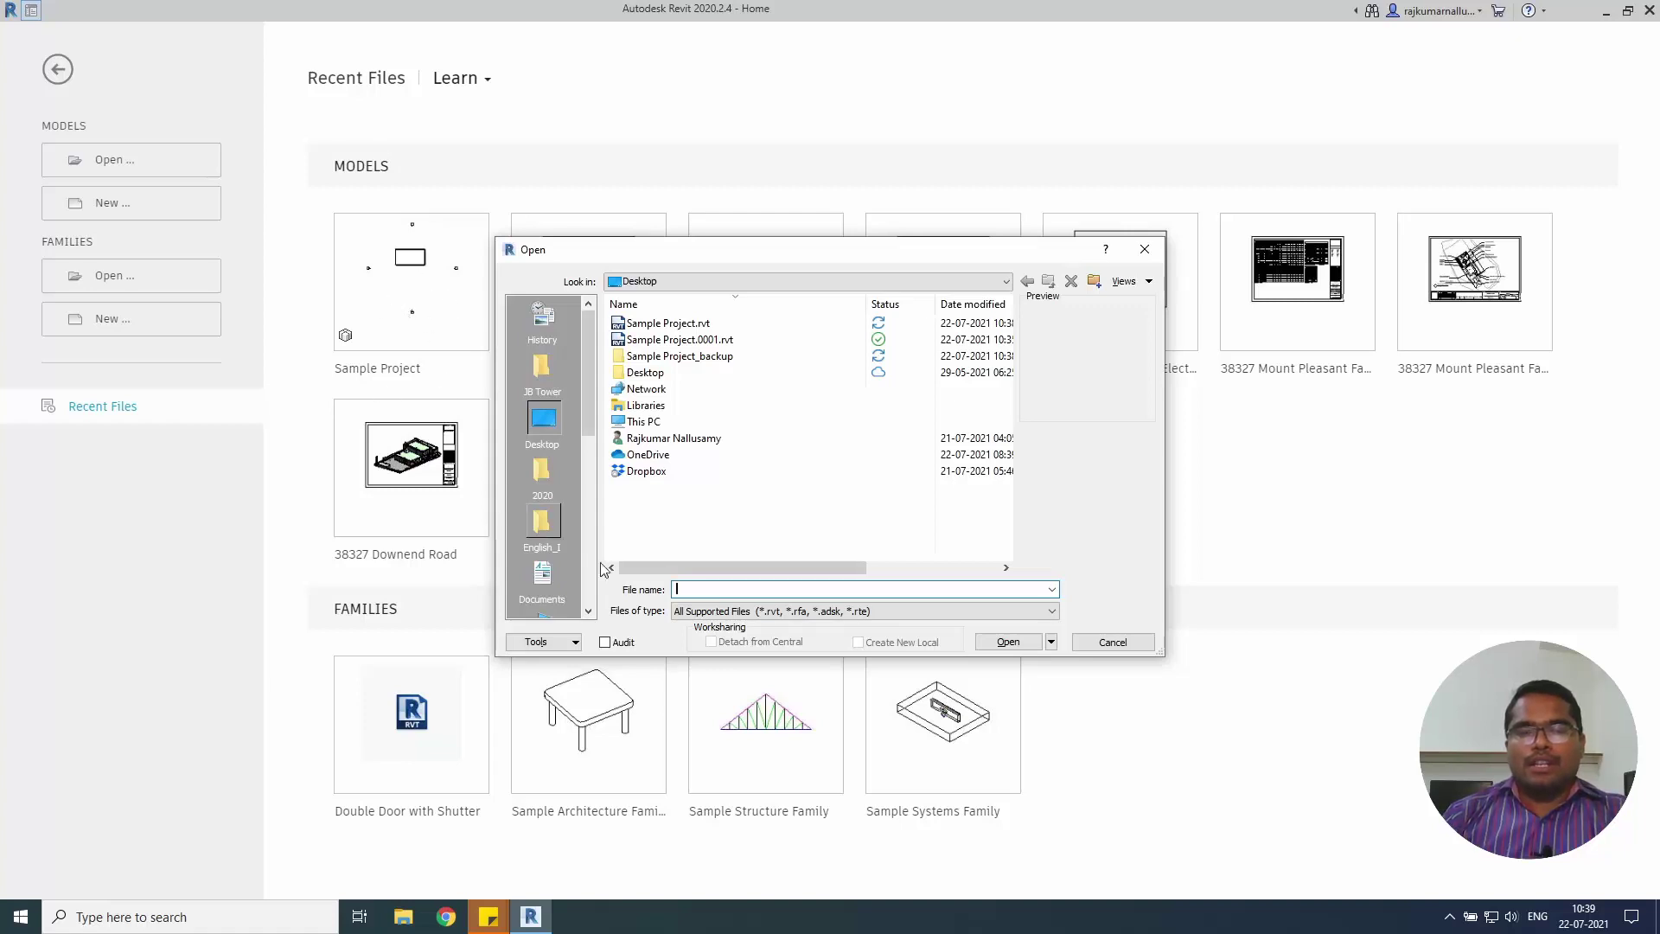
{"action": "left_click", "coordinate": [680, 329]}
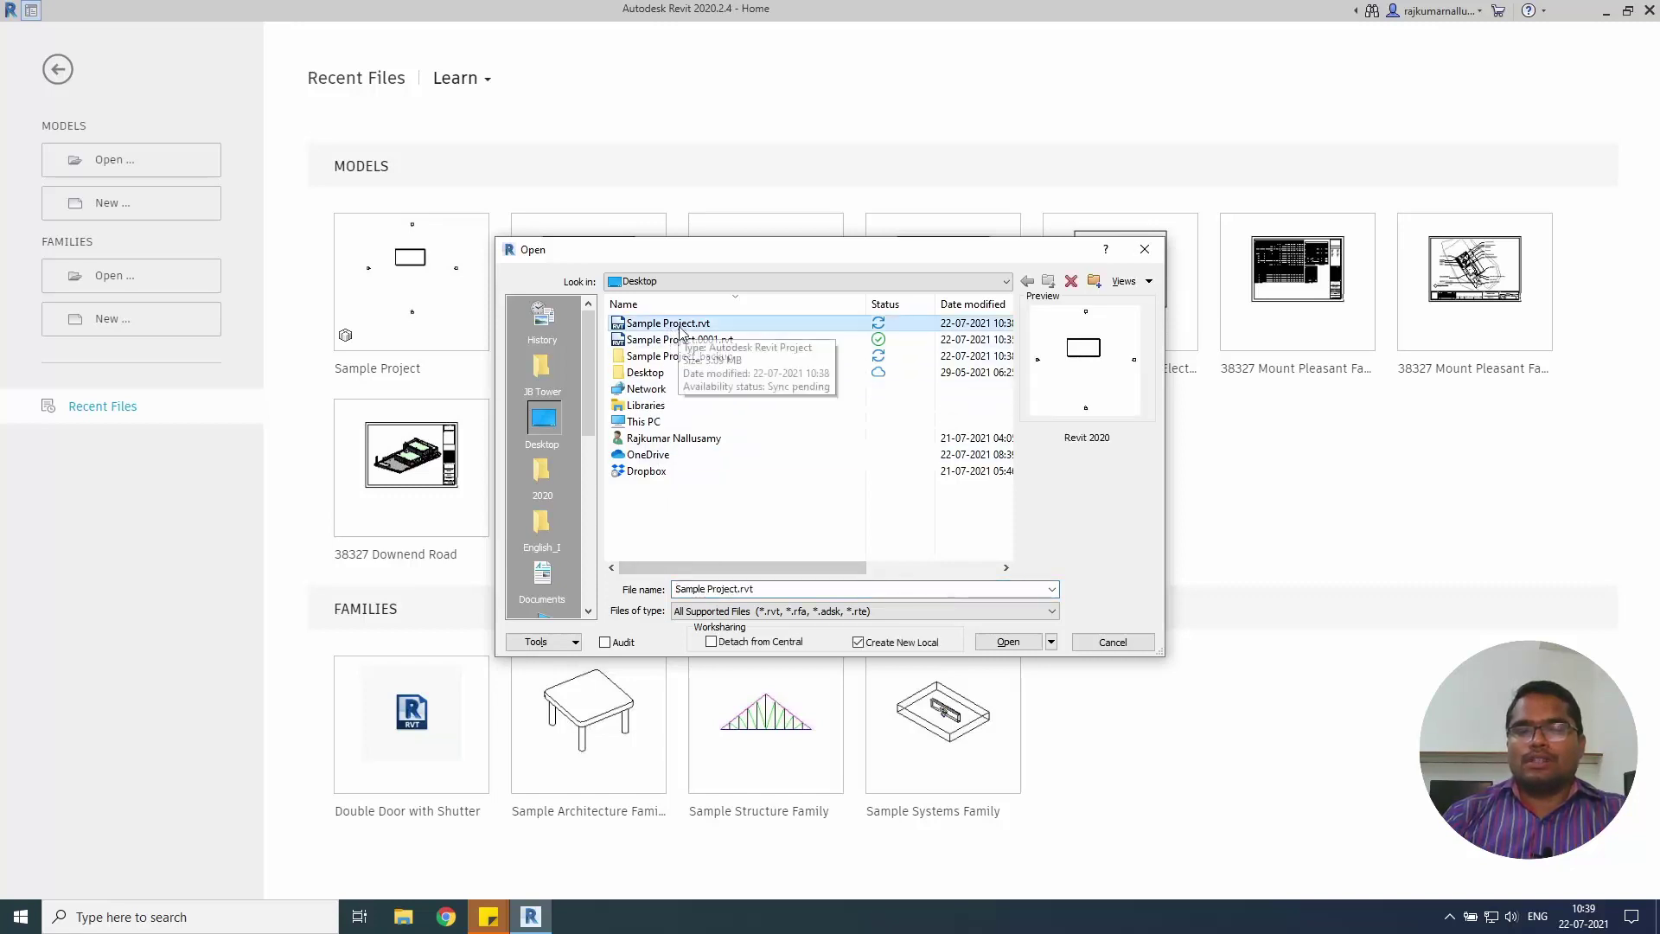
{"action": "left_click", "coordinate": [749, 650]}
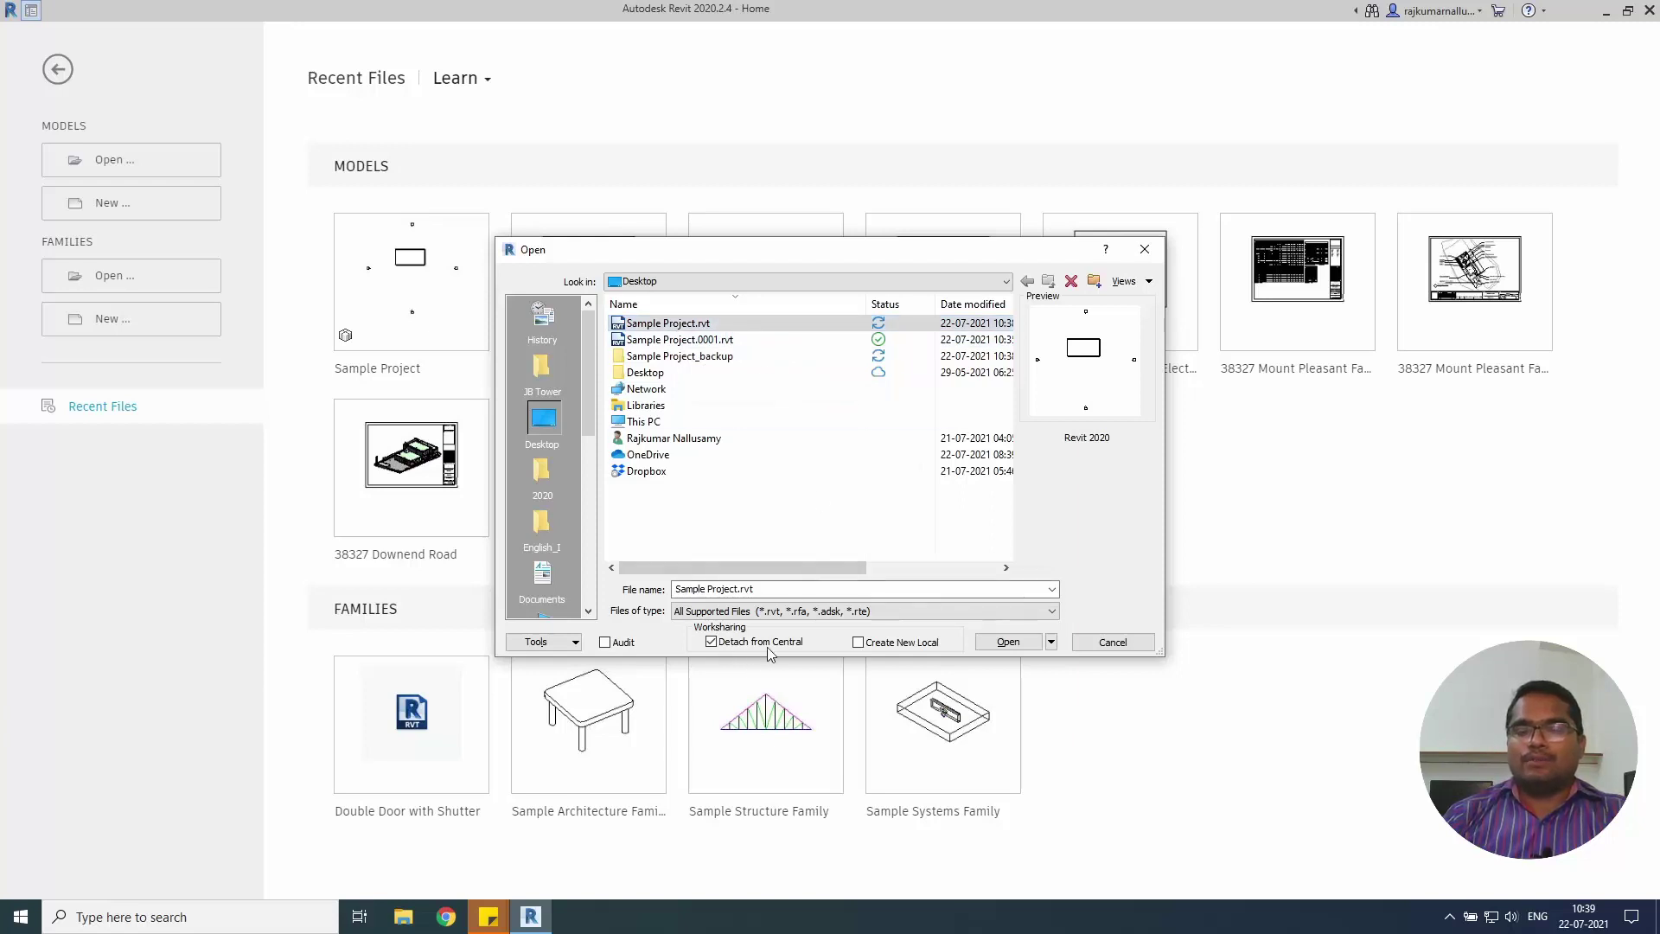
{"action": "left_click", "coordinate": [1007, 642]}
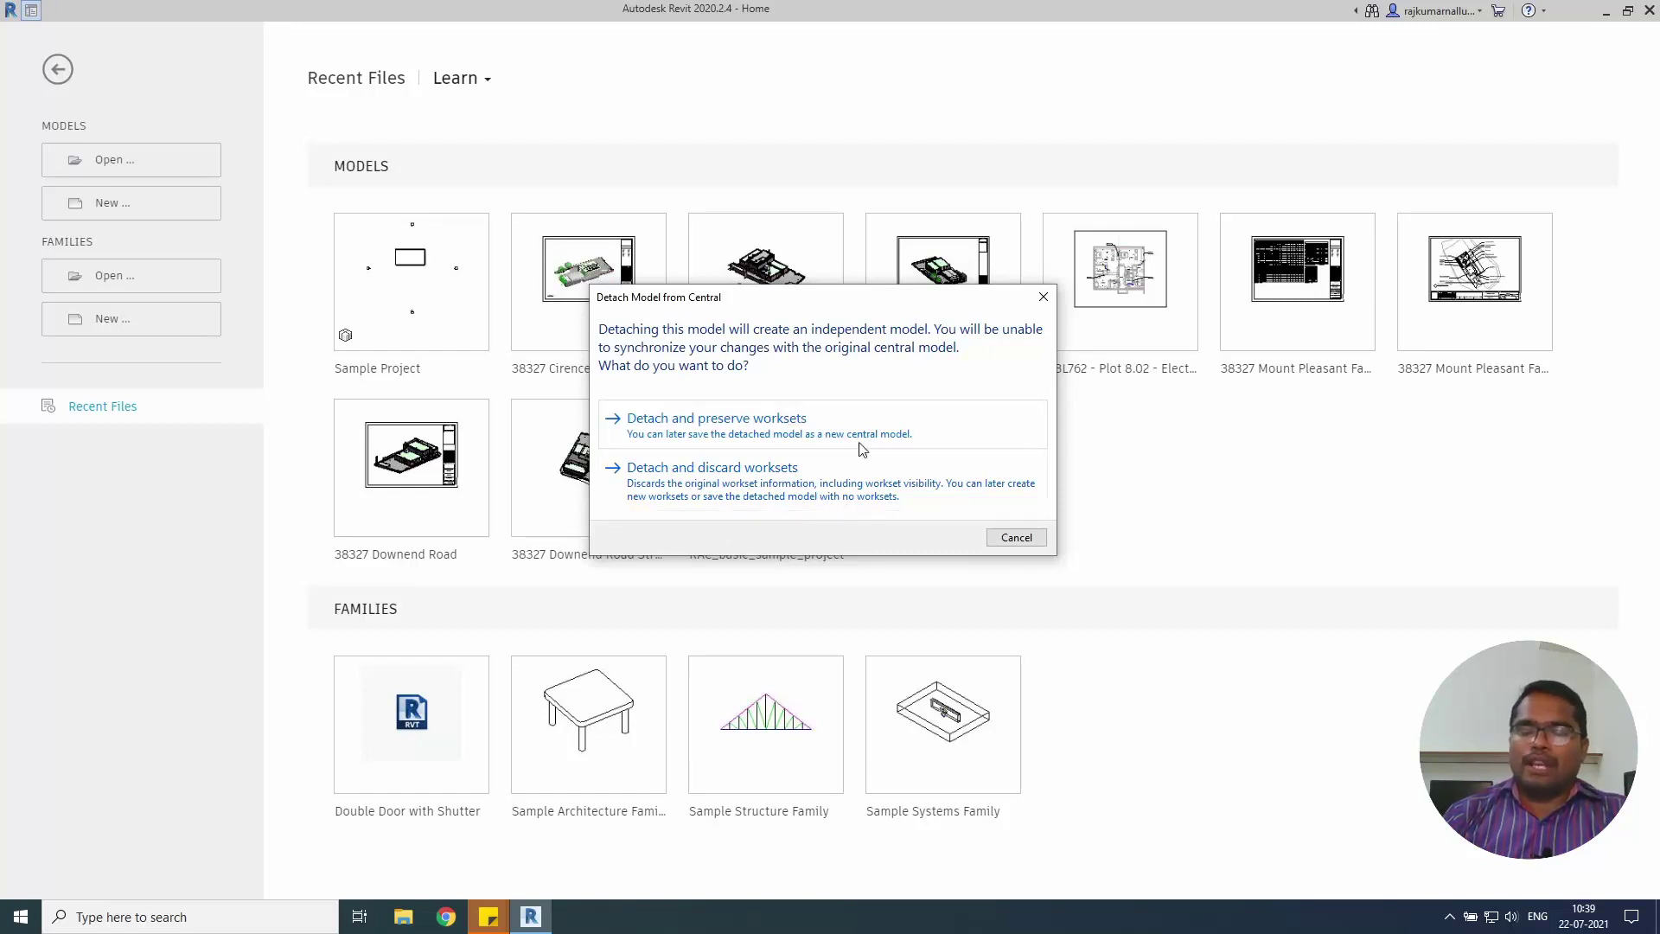
{"action": "left_click", "coordinate": [699, 500]}
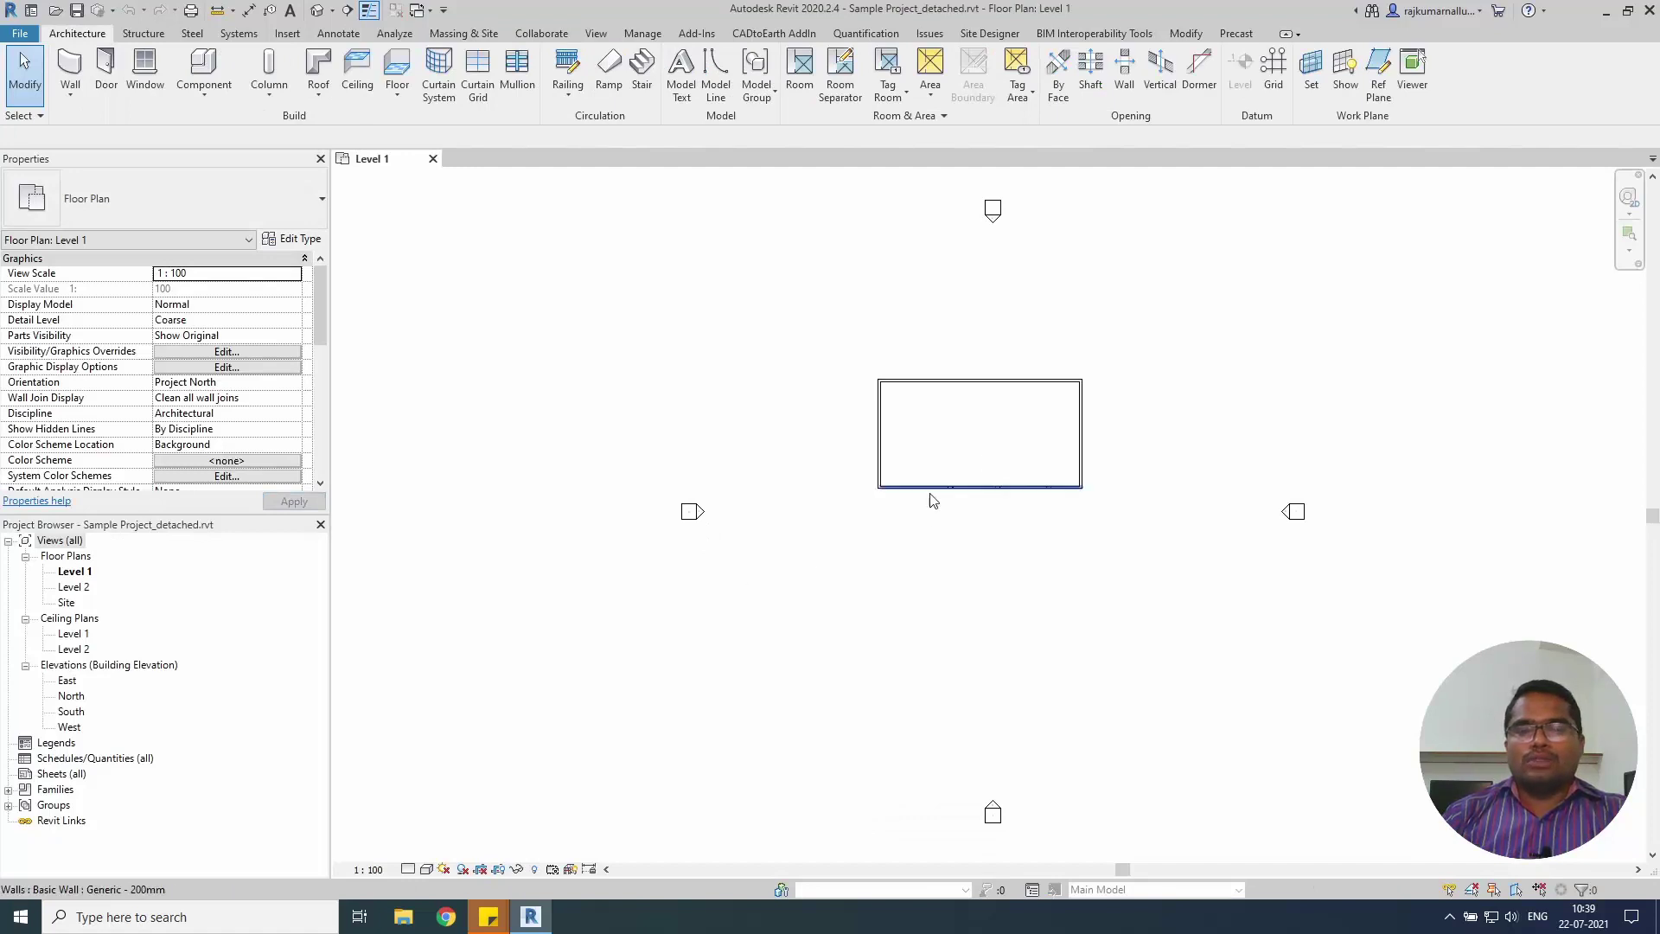
Save the detached model to the Desktop as Sample Project_detached.rvt with default options.
{"action": "scroll", "coordinate": [979, 510], "scroll_direction": "up", "scroll_amount": 2}
{"action": "scroll", "coordinate": [746, 515], "scroll_direction": "down", "scroll_amount": 2}
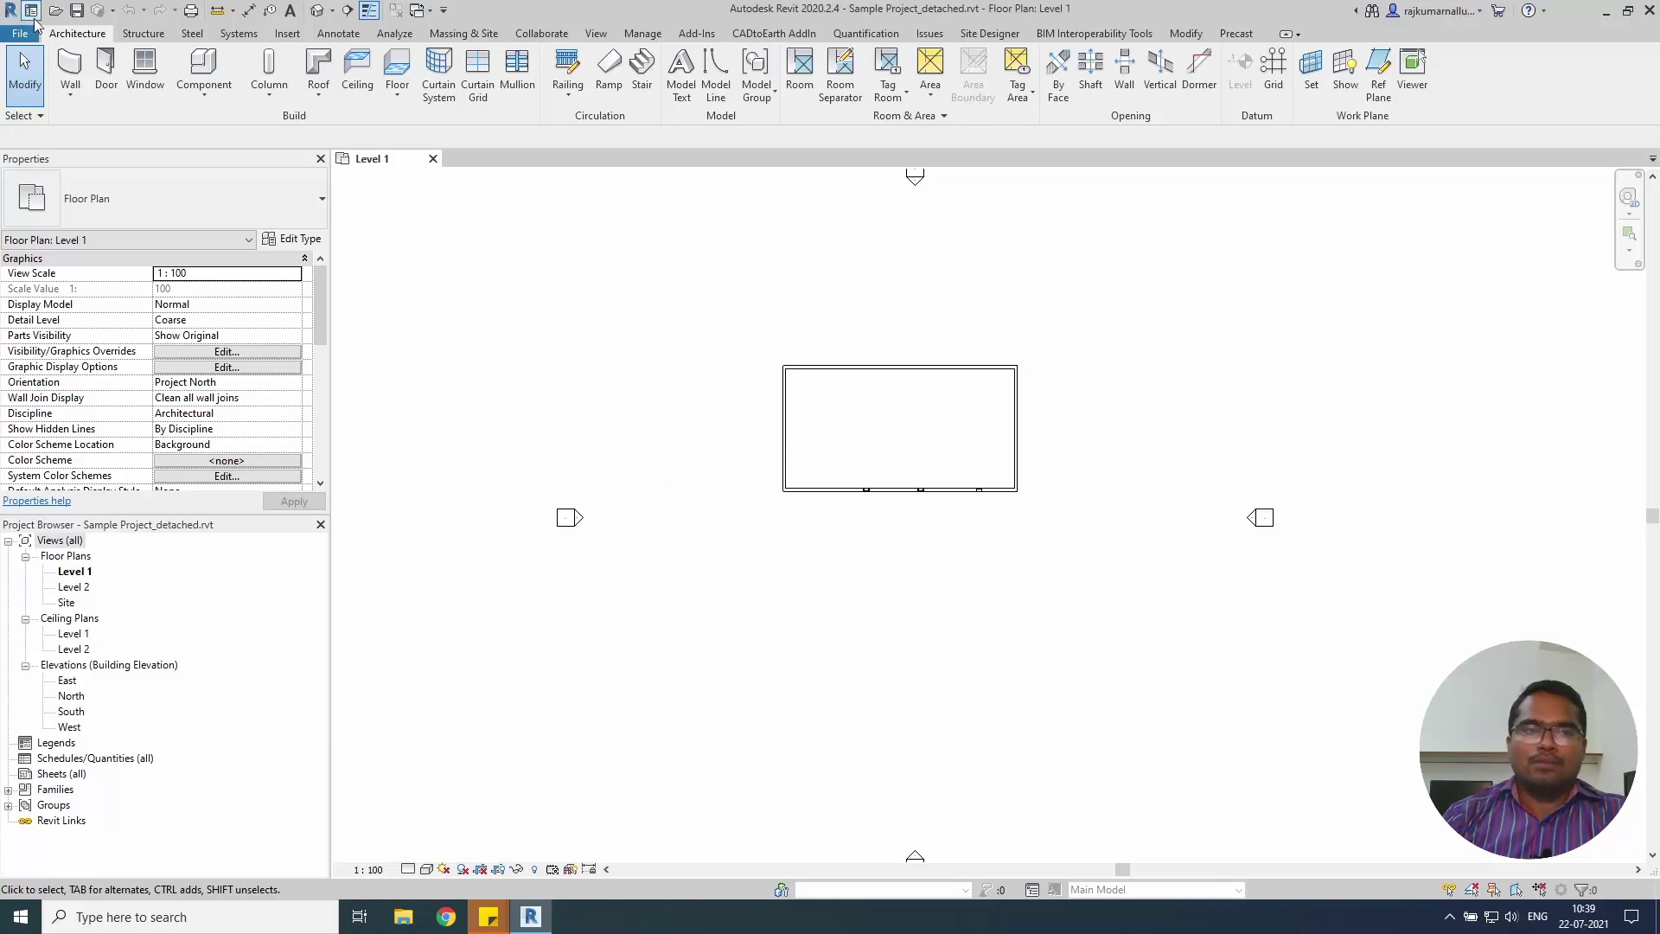
{"action": "left_click", "coordinate": [77, 11]}
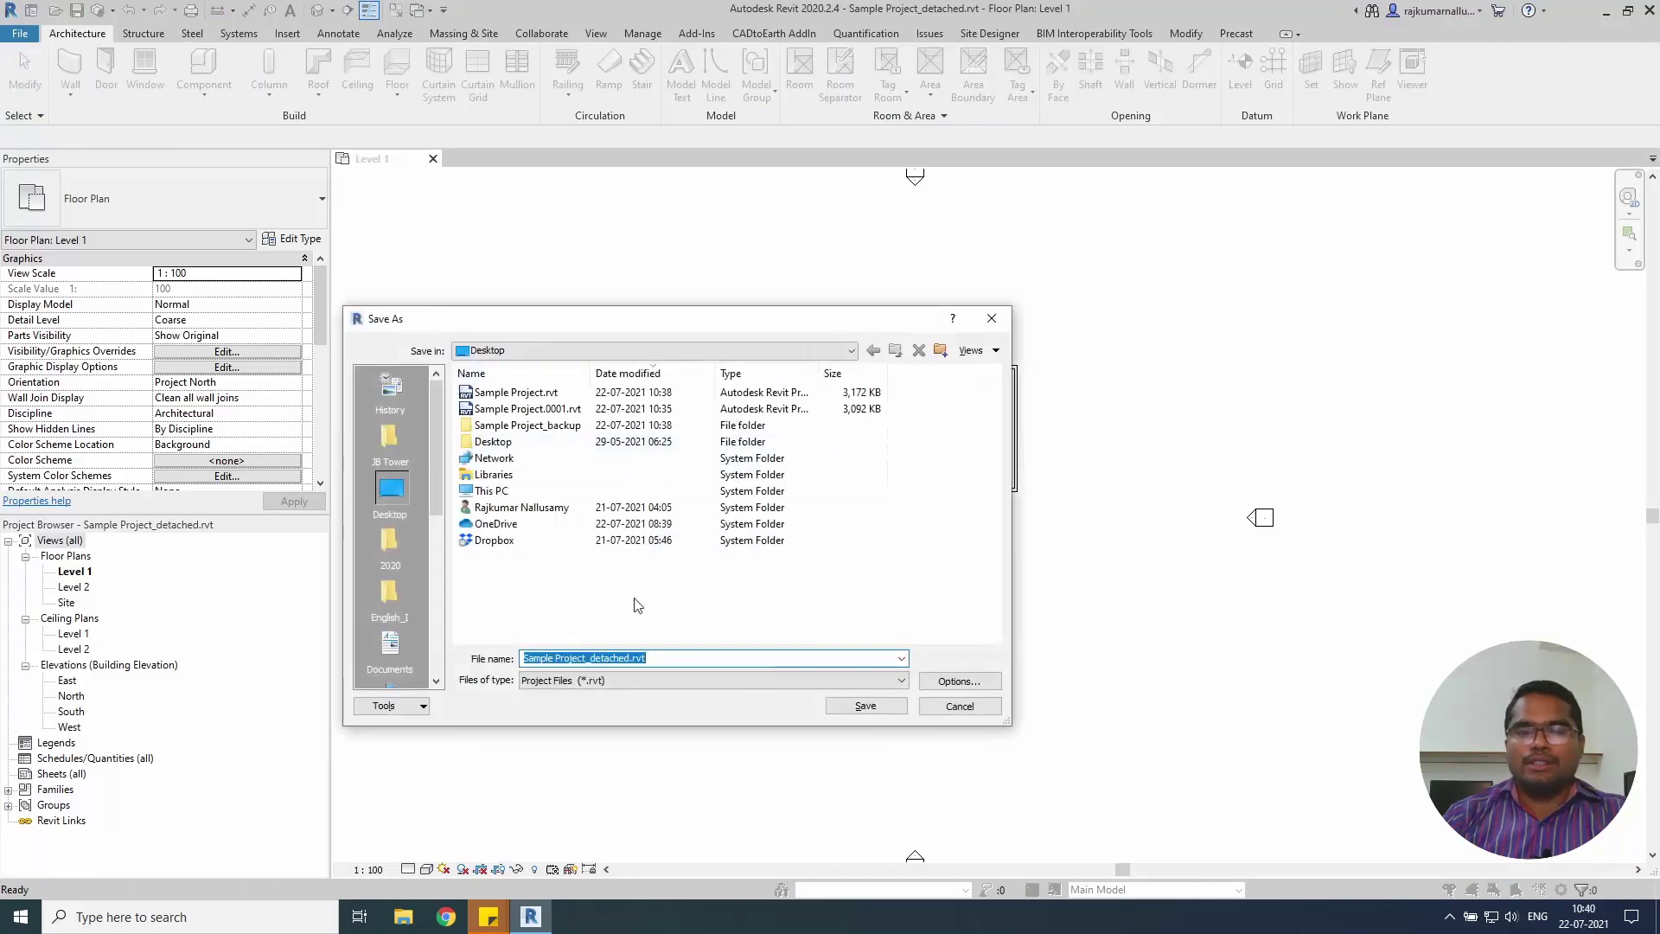
{"action": "left_click", "coordinate": [611, 660]}
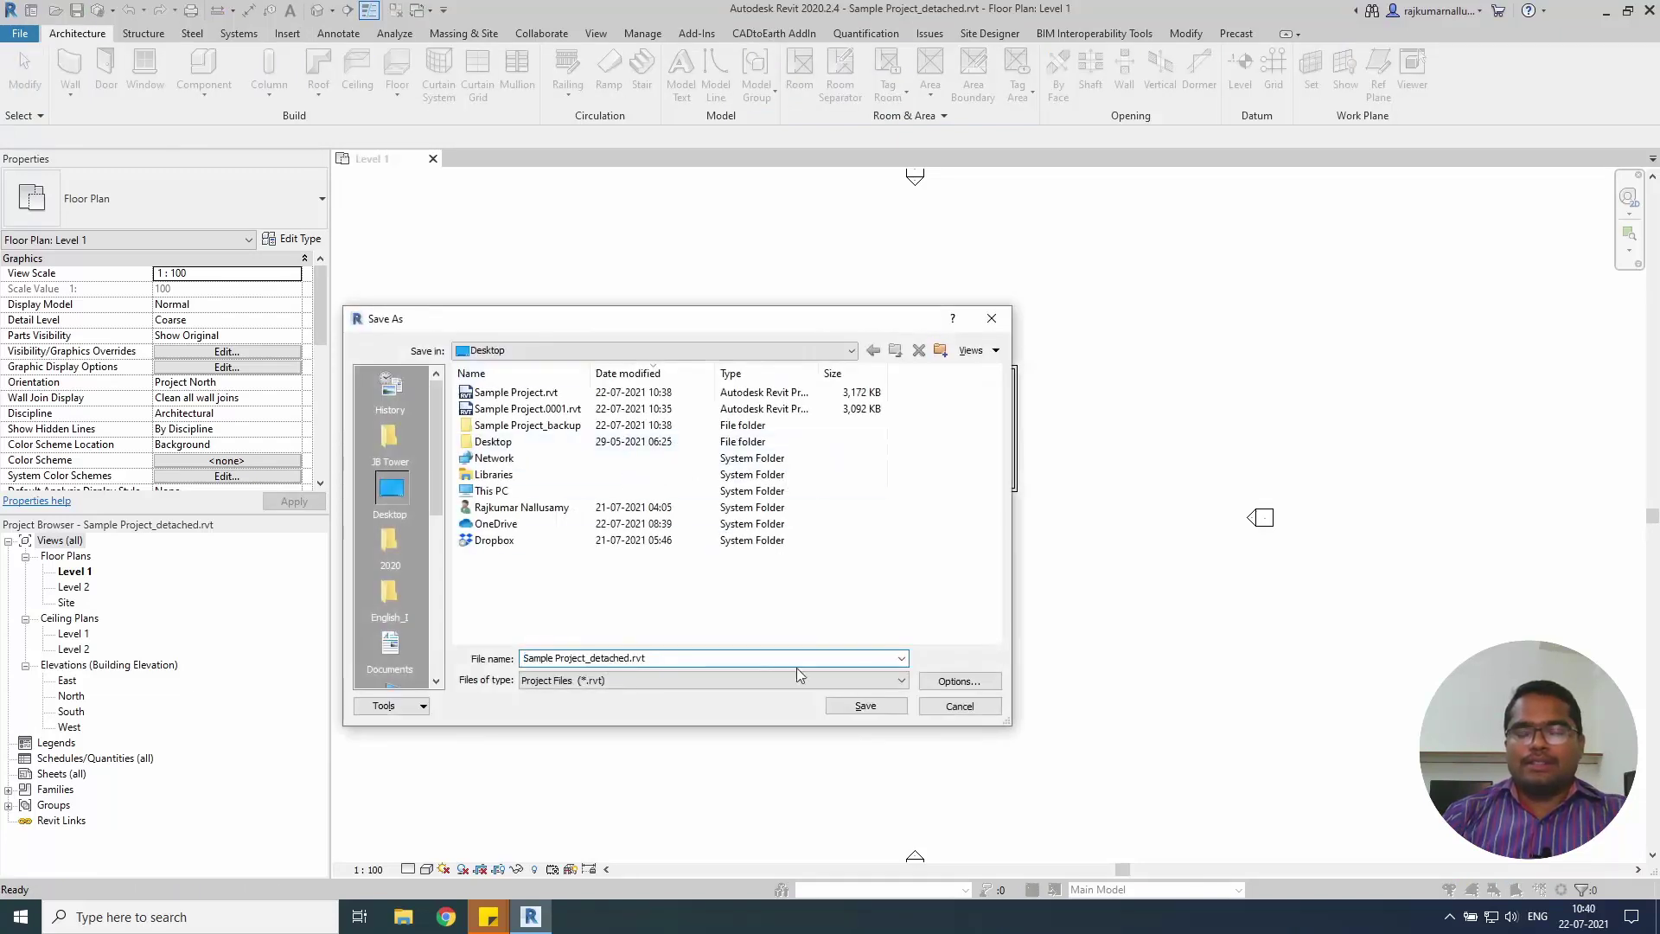
{"action": "left_click", "coordinate": [951, 685]}
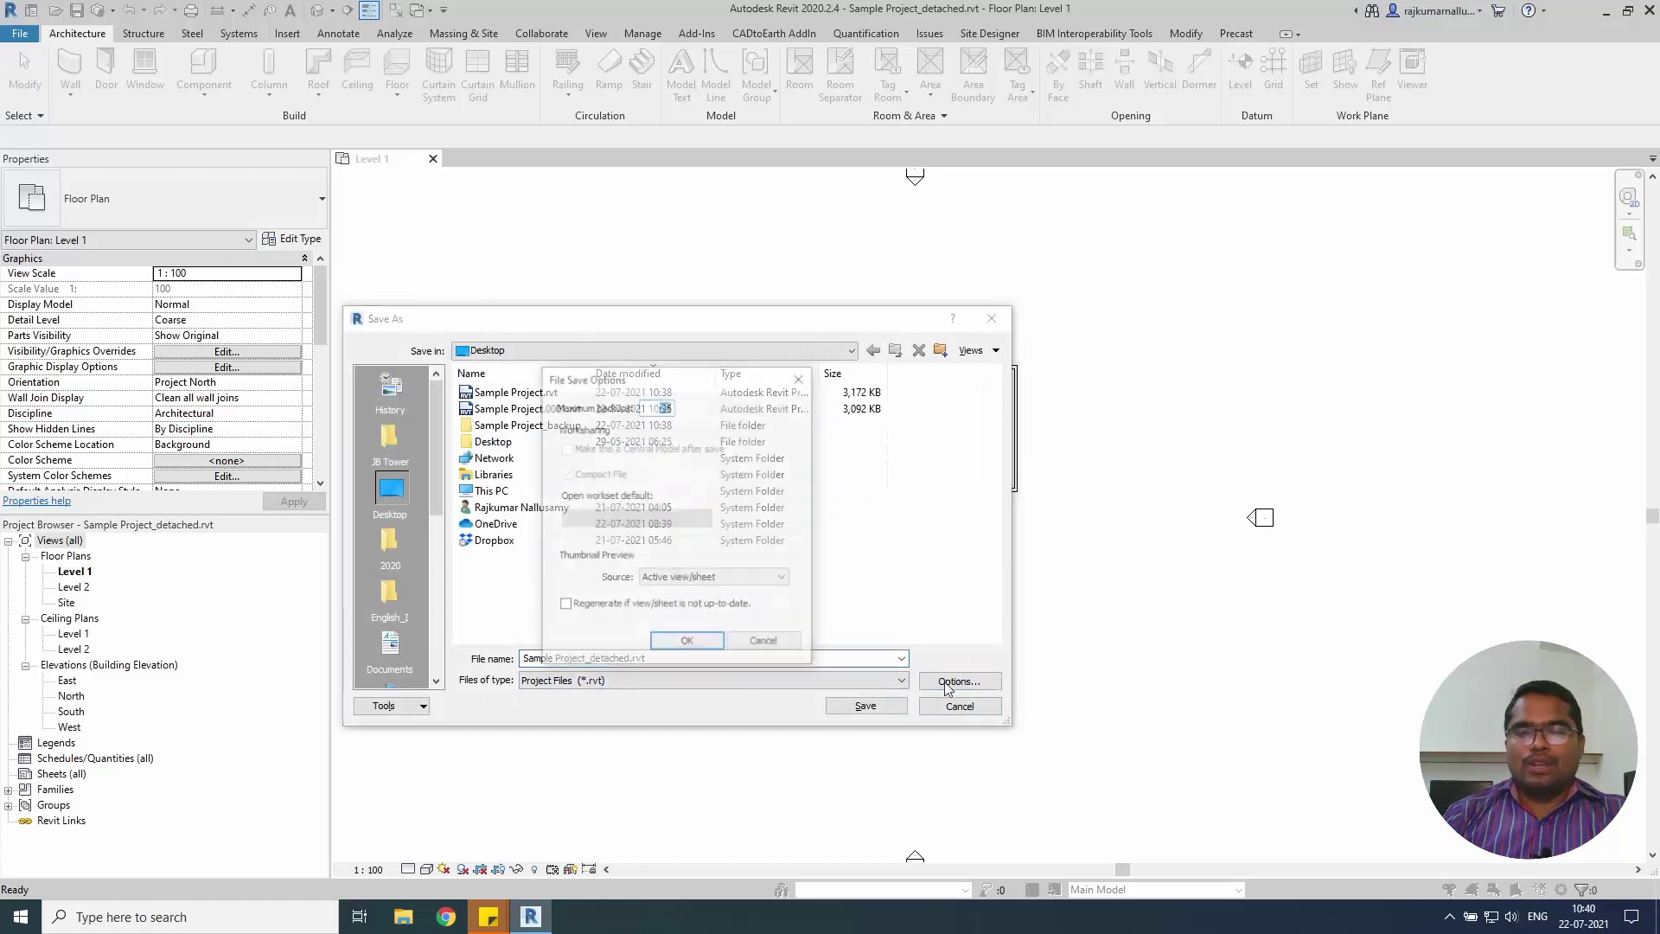
{"action": "left_click", "coordinate": [688, 643]}
{"action": "left_click", "coordinate": [864, 706]}
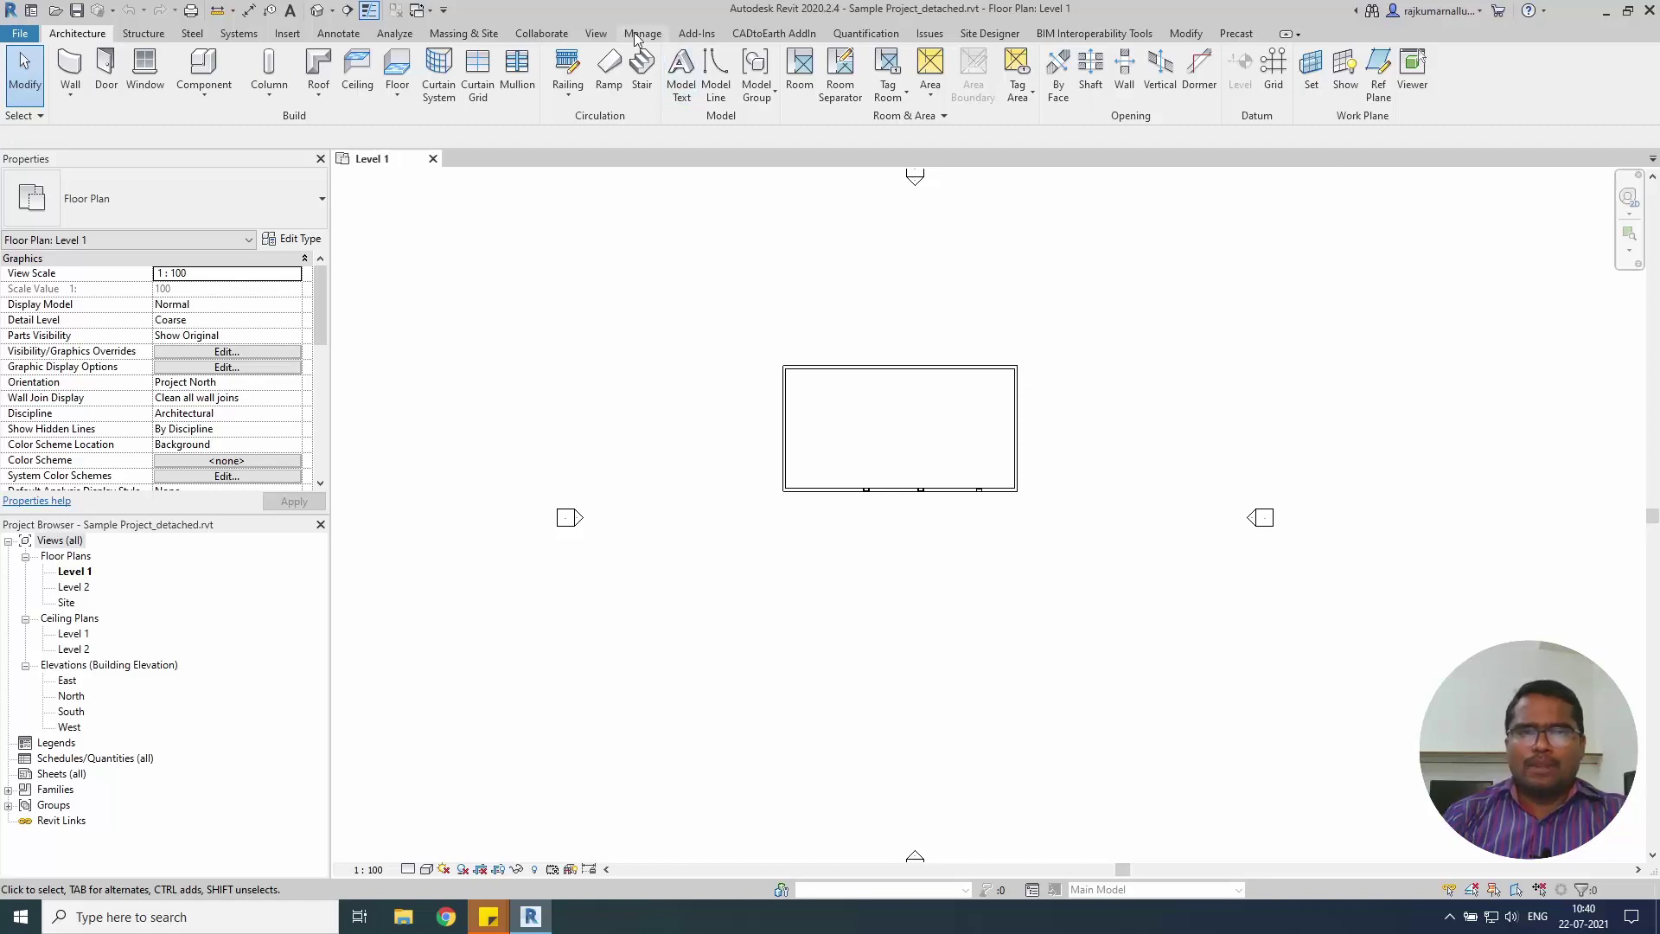
{"action": "left_click", "coordinate": [543, 34]}
{"action": "left_click", "coordinate": [595, 91]}
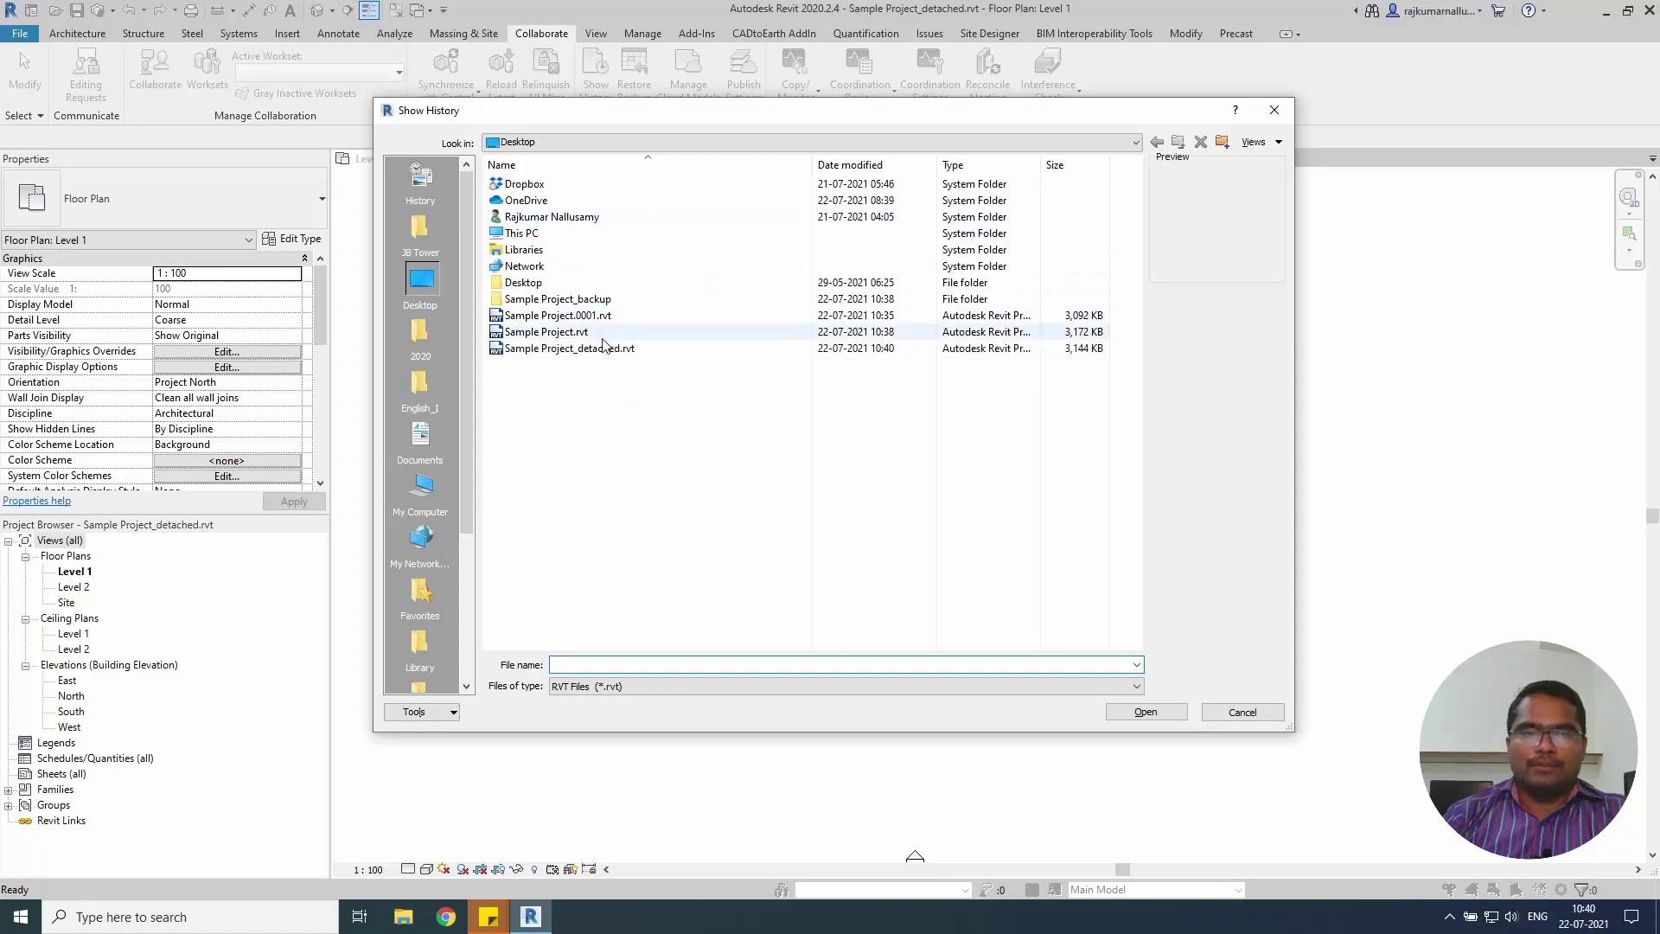
{"action": "left_click", "coordinate": [609, 348]}
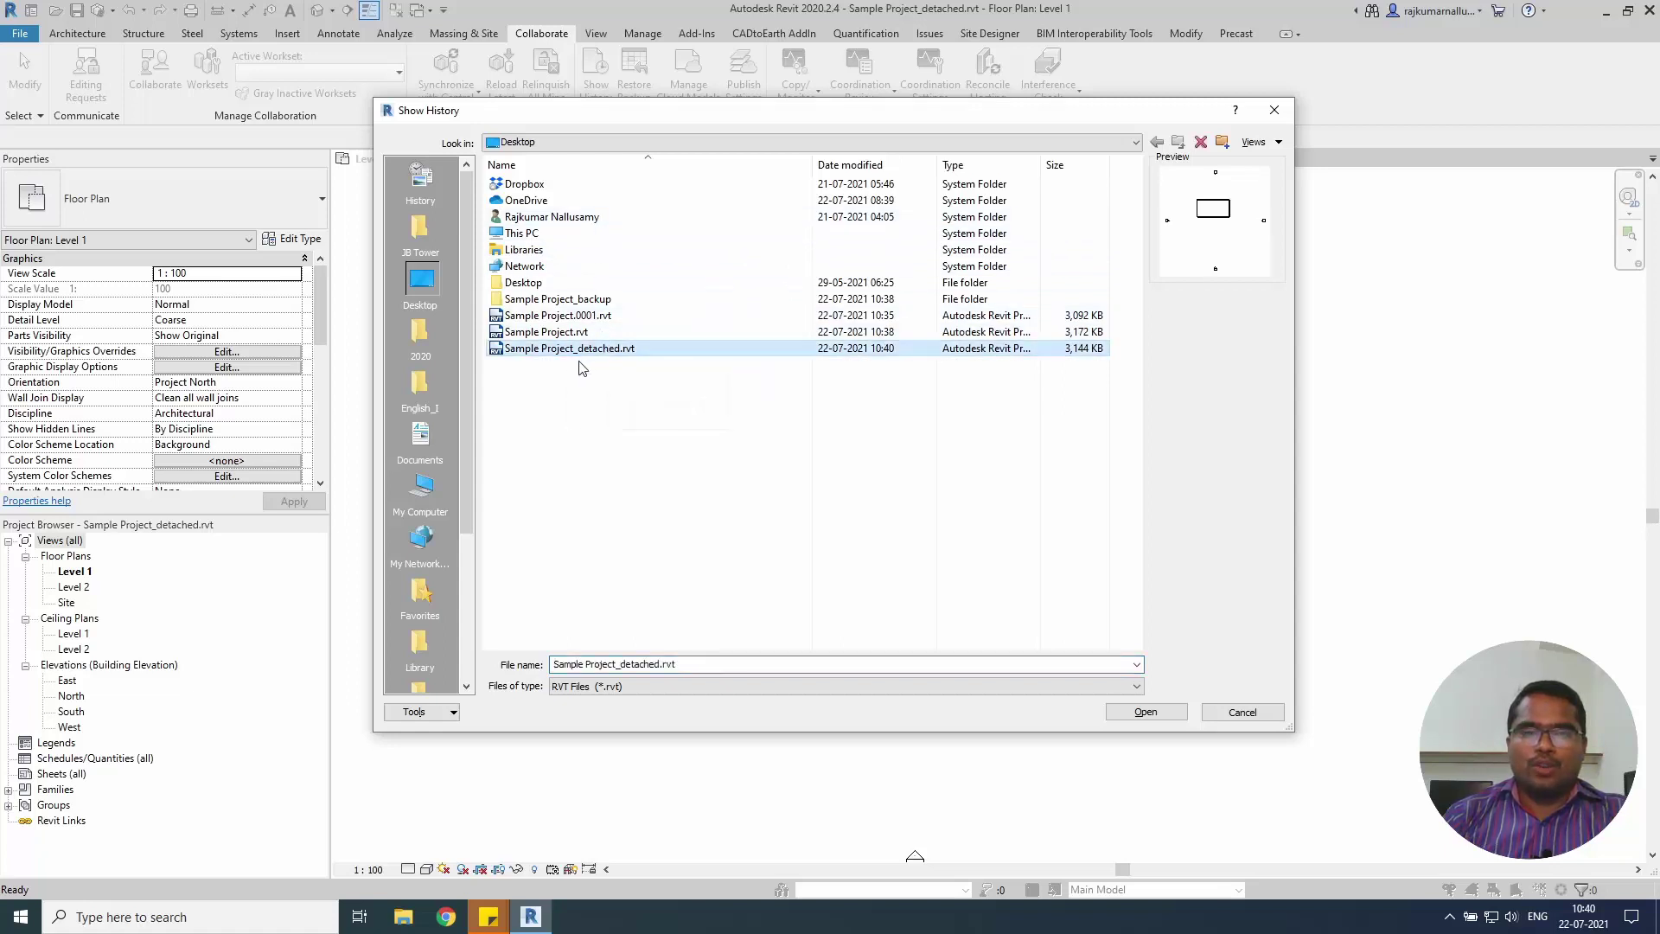
{"action": "left_click", "coordinate": [1152, 713]}
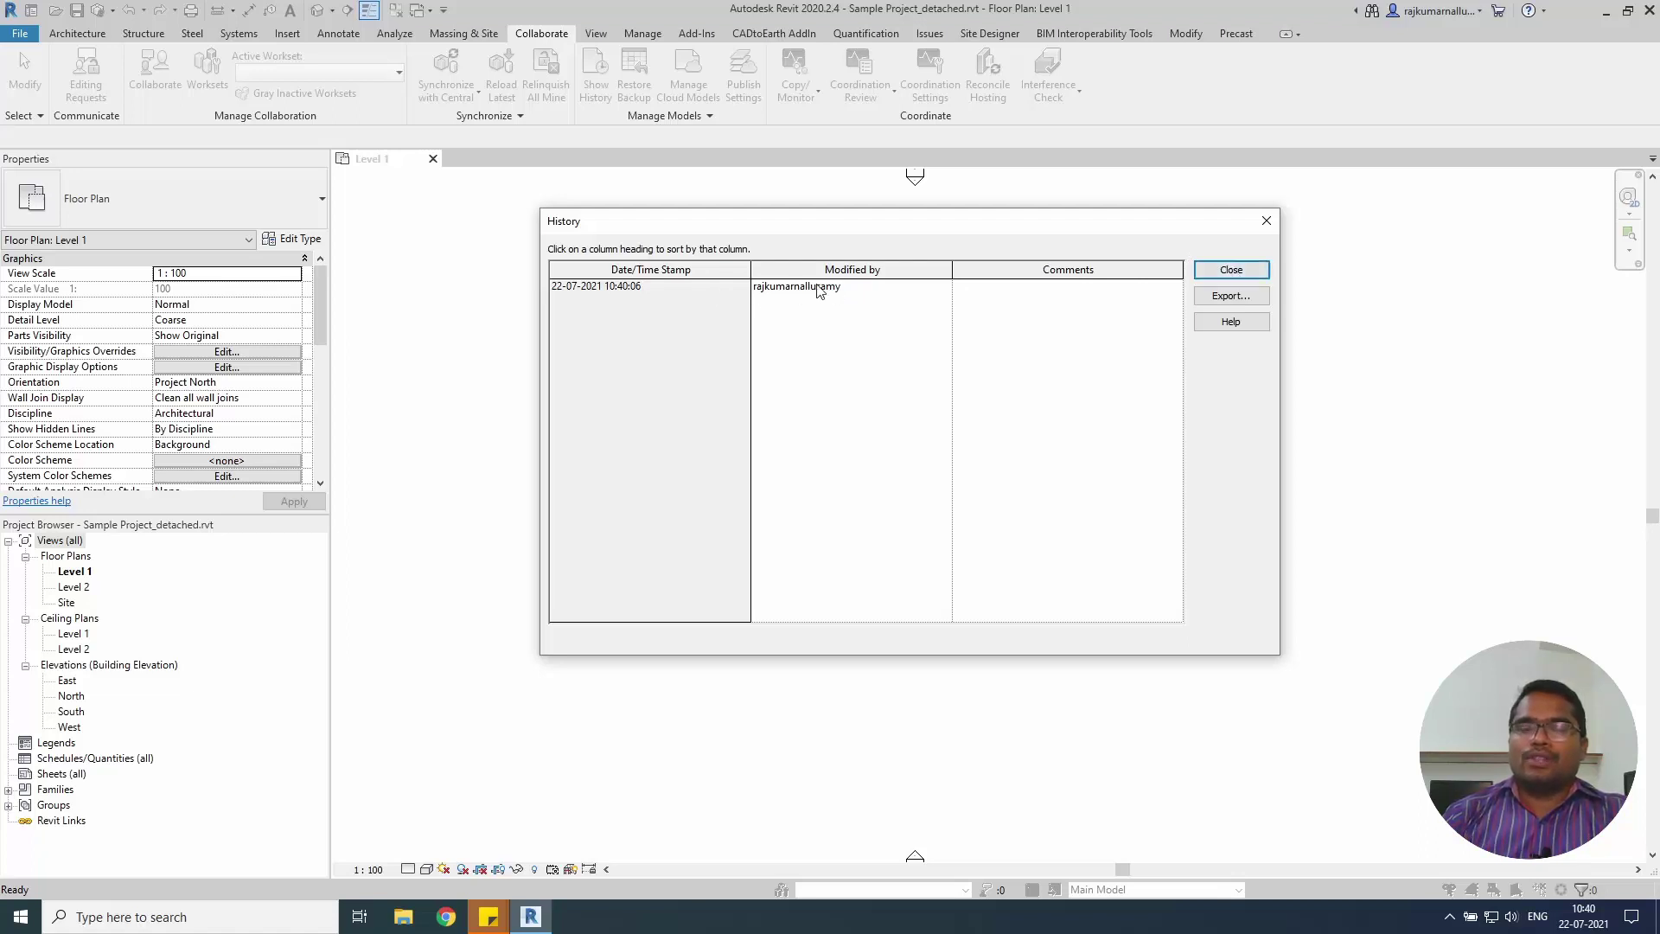
{"action": "left_click", "coordinate": [1231, 270]}
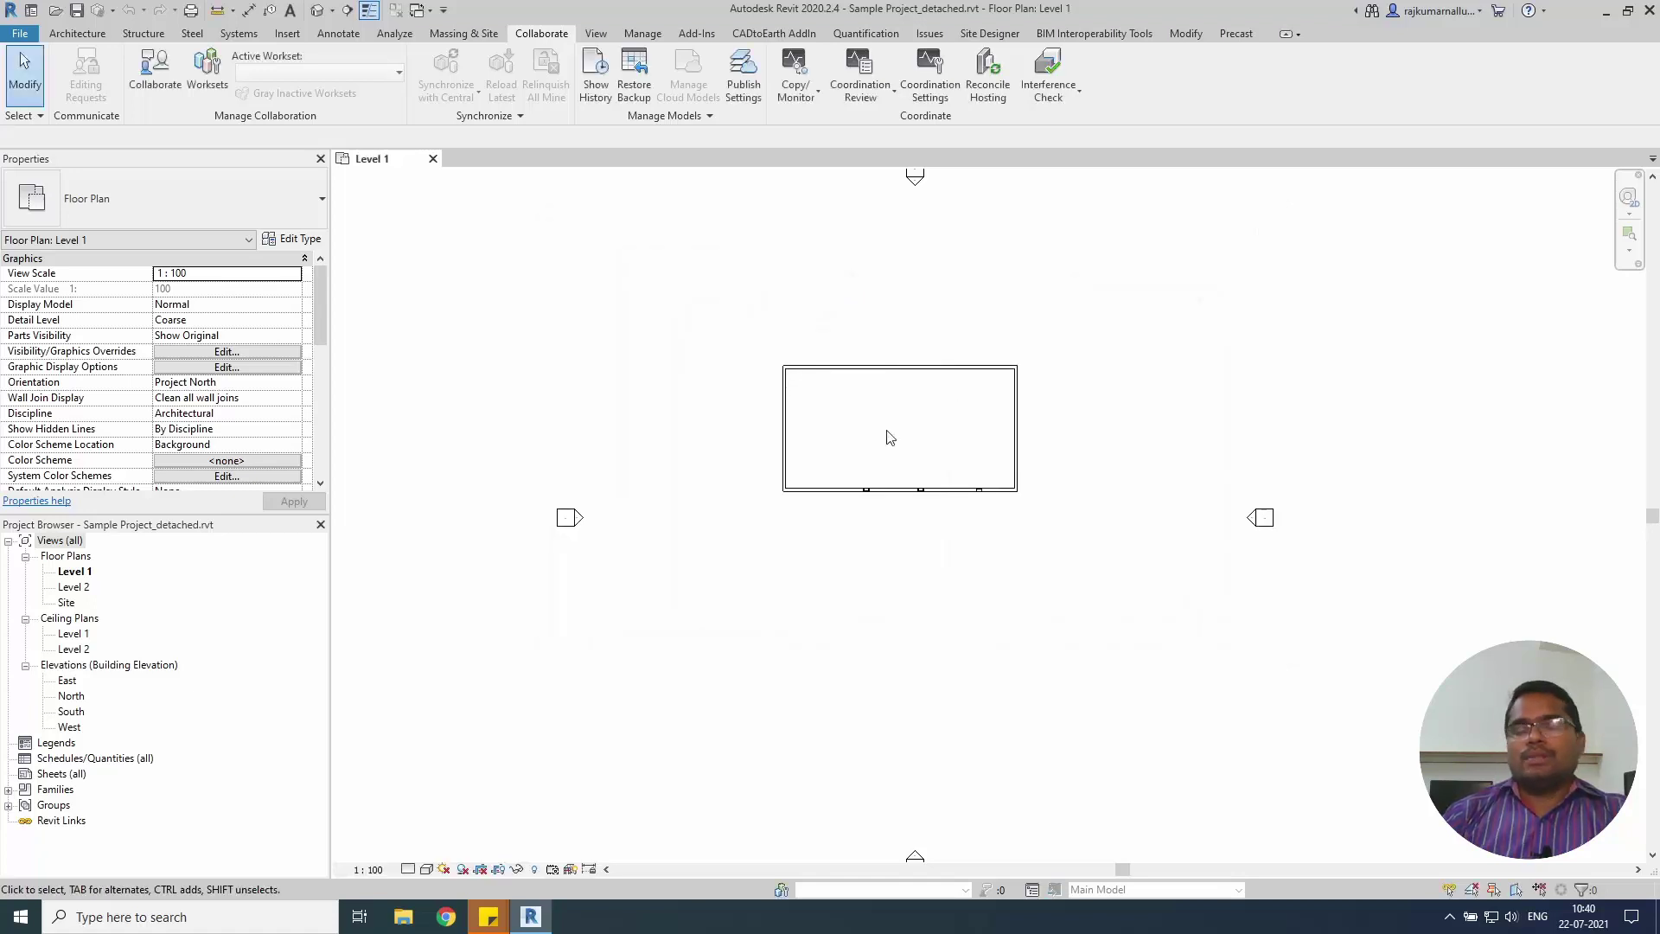